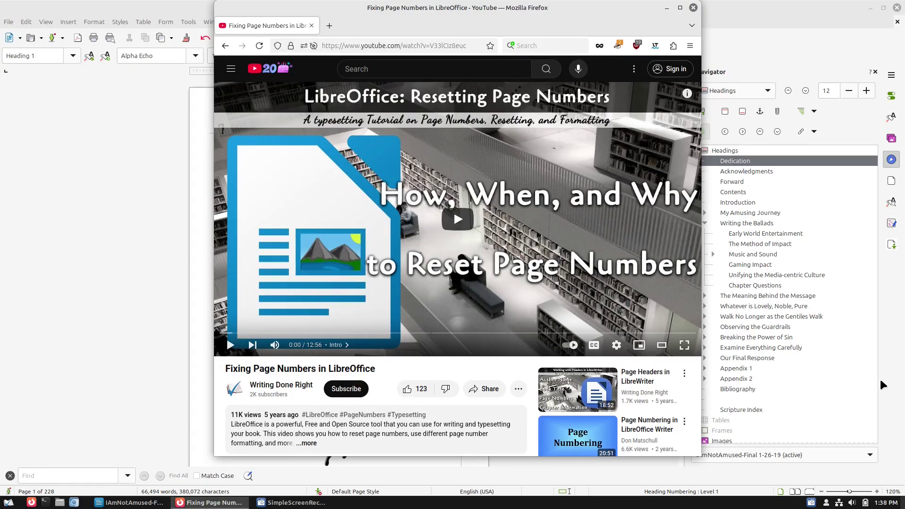
Step: Close the browser window with the video and look over the manuscript's title page and the start of its copyright page
{"action": "left_click", "coordinate": [693, 8]}
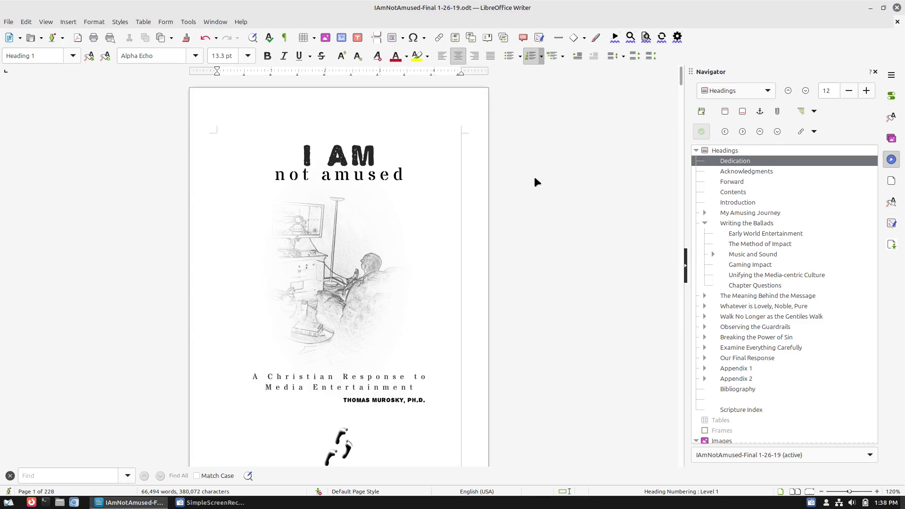
{"action": "scroll", "coordinate": [478, 158], "scroll_direction": "down", "scroll_amount": 3}
{"action": "scroll", "coordinate": [481, 162], "scroll_direction": "up", "scroll_amount": 3}
{"action": "scroll", "coordinate": [465, 196], "scroll_direction": "down", "scroll_amount": 10}
{"action": "scroll", "coordinate": [465, 196], "scroll_direction": "down", "scroll_amount": 3}
{"action": "scroll", "coordinate": [465, 196], "scroll_direction": "up", "scroll_amount": 15}
{"action": "scroll", "coordinate": [485, 237], "scroll_direction": "down", "scroll_amount": 10}
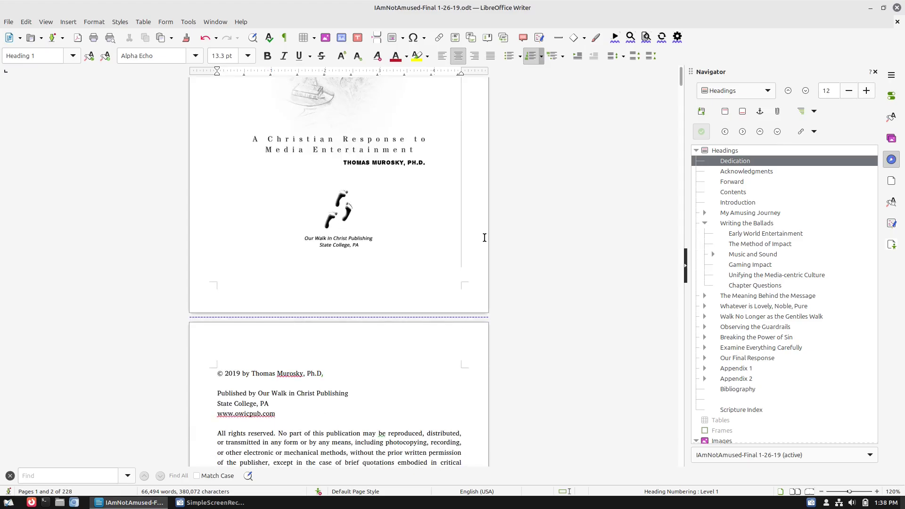
Step: Go to the Forward heading and examine the pages of that section for page numbering through to its end
{"action": "left_click", "coordinate": [738, 180]}
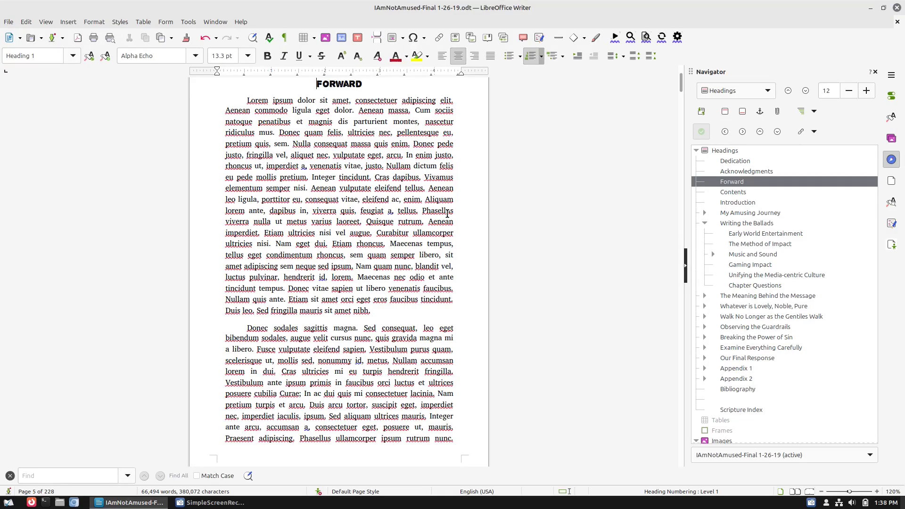
{"action": "scroll", "coordinate": [461, 233], "scroll_direction": "down", "scroll_amount": 15}
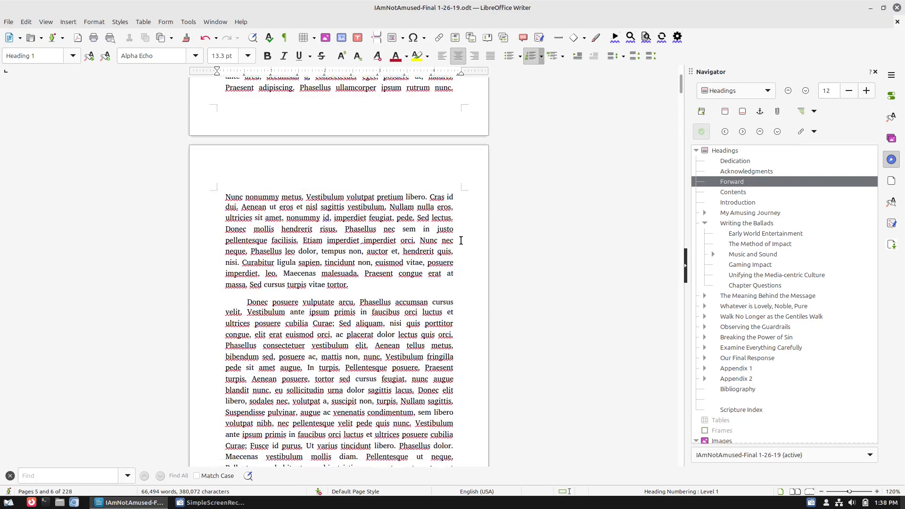
{"action": "scroll", "coordinate": [461, 241], "scroll_direction": "down", "scroll_amount": 15}
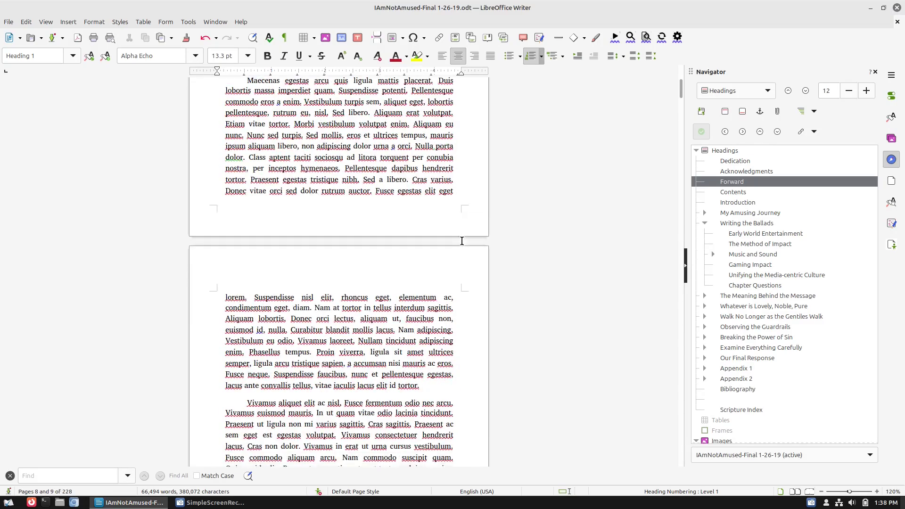
{"action": "scroll", "coordinate": [462, 242], "scroll_direction": "down", "scroll_amount": 15}
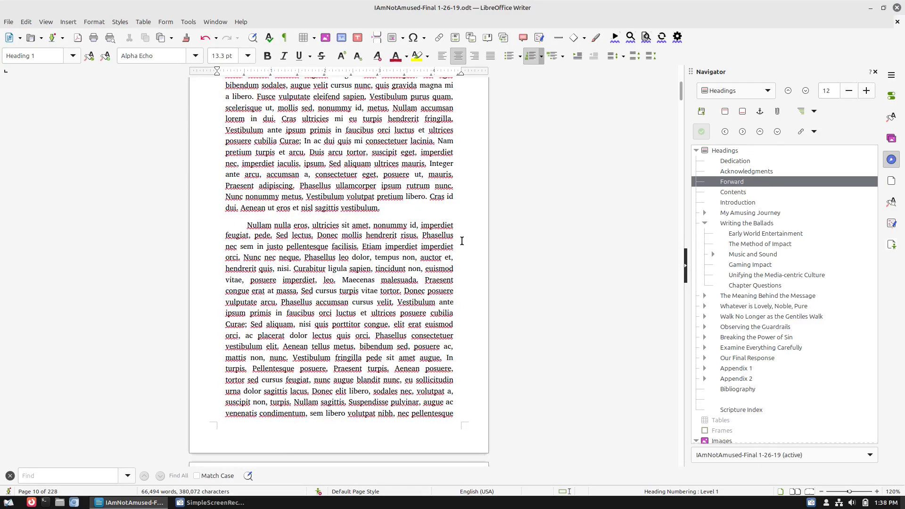
{"action": "scroll", "coordinate": [461, 241], "scroll_direction": "down", "scroll_amount": 10}
{"action": "scroll", "coordinate": [461, 241], "scroll_direction": "down", "scroll_amount": 2}
{"action": "scroll", "coordinate": [461, 240], "scroll_direction": "up", "scroll_amount": 8}
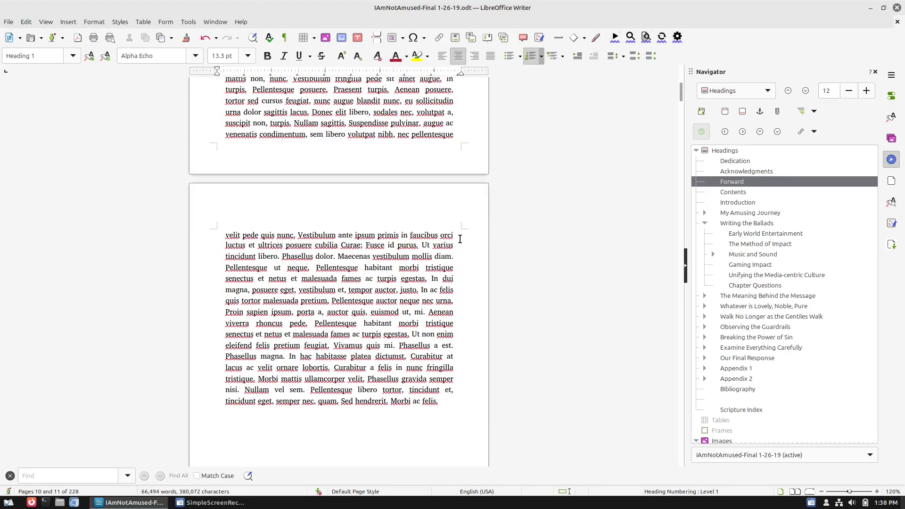
{"action": "scroll", "coordinate": [460, 239], "scroll_direction": "down", "scroll_amount": 6}
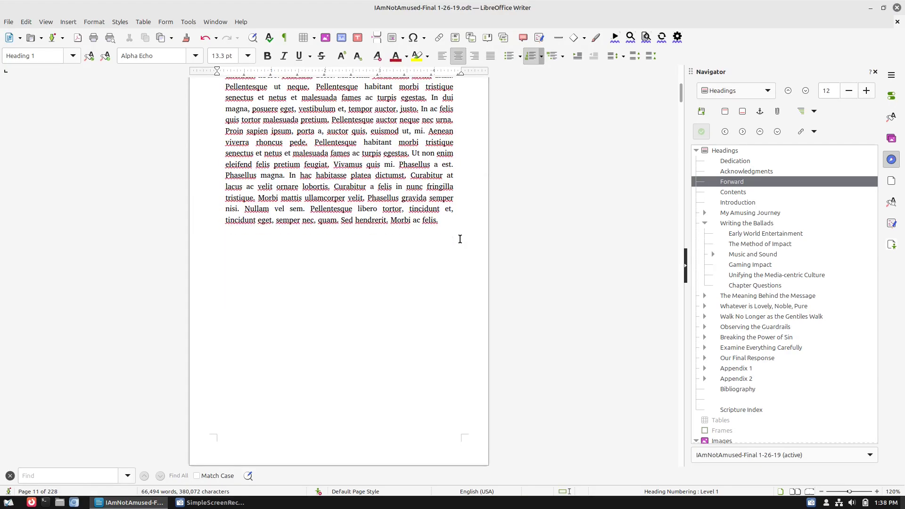
Step: Update the table of contents on the Contents page
{"action": "scroll", "coordinate": [456, 237], "scroll_direction": "down", "scroll_amount": 12}
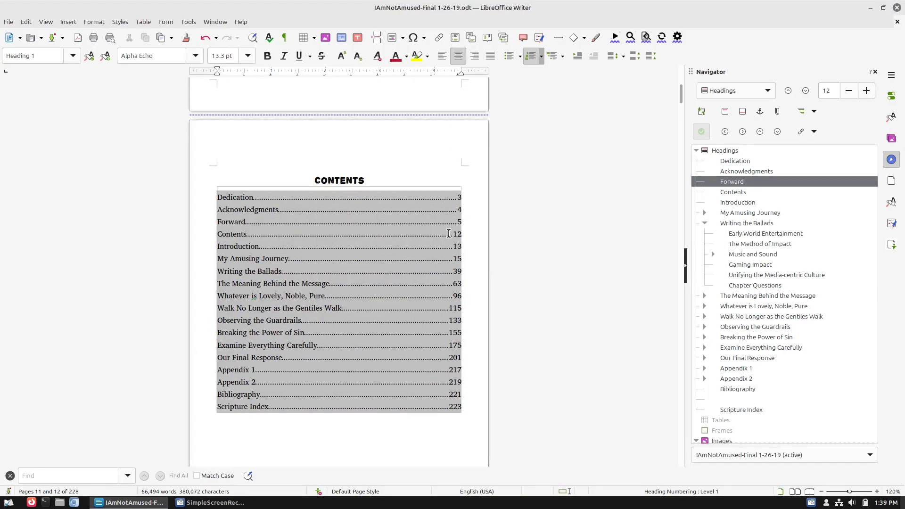
{"action": "right_click", "coordinate": [383, 276]}
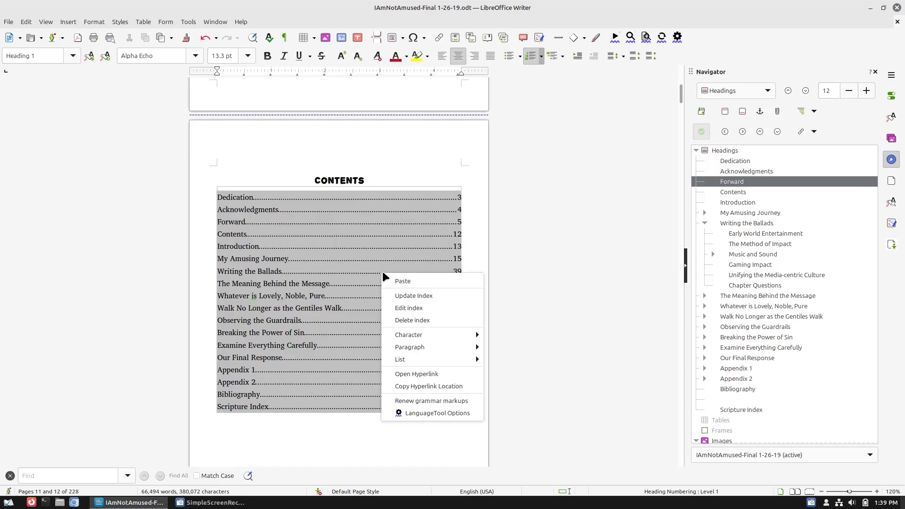
{"action": "left_click", "coordinate": [421, 296]}
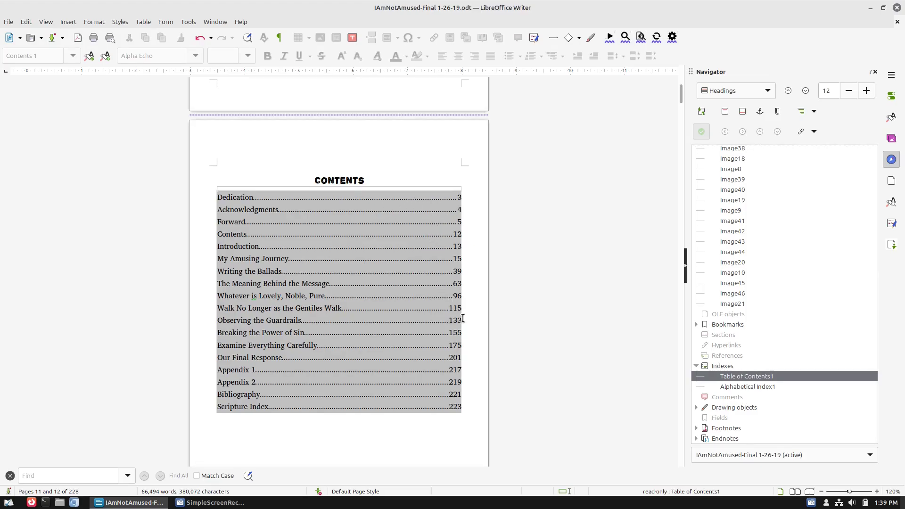
Step: Examine the Introduction and the opening pages of My Amusing Journey, checking their headers and the page numbers in the footers
{"action": "scroll", "coordinate": [466, 266], "scroll_direction": "down", "scroll_amount": 5}
{"action": "scroll", "coordinate": [467, 278], "scroll_direction": "down", "scroll_amount": 20}
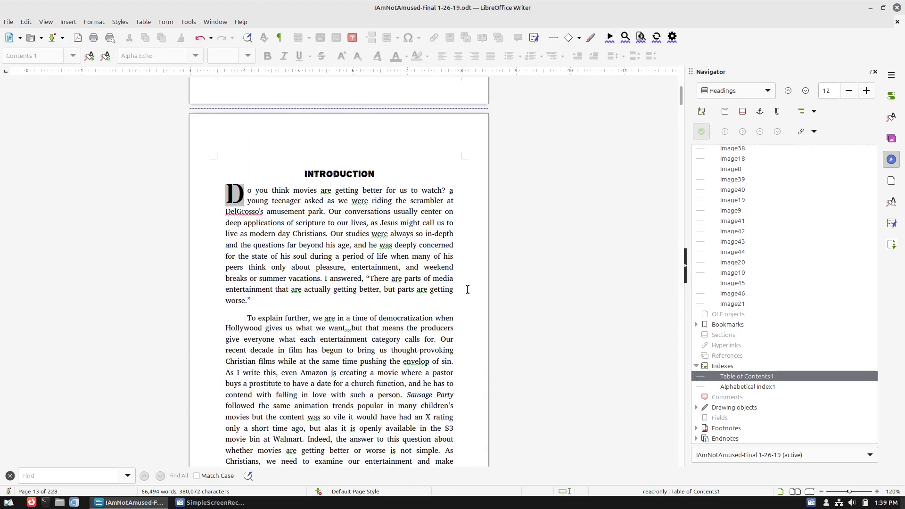
{"action": "scroll", "coordinate": [470, 294], "scroll_direction": "down", "scroll_amount": 11}
{"action": "scroll", "coordinate": [448, 290], "scroll_direction": "up", "scroll_amount": 6}
{"action": "scroll", "coordinate": [472, 311], "scroll_direction": "down", "scroll_amount": 3}
{"action": "scroll", "coordinate": [471, 321], "scroll_direction": "down", "scroll_amount": 6}
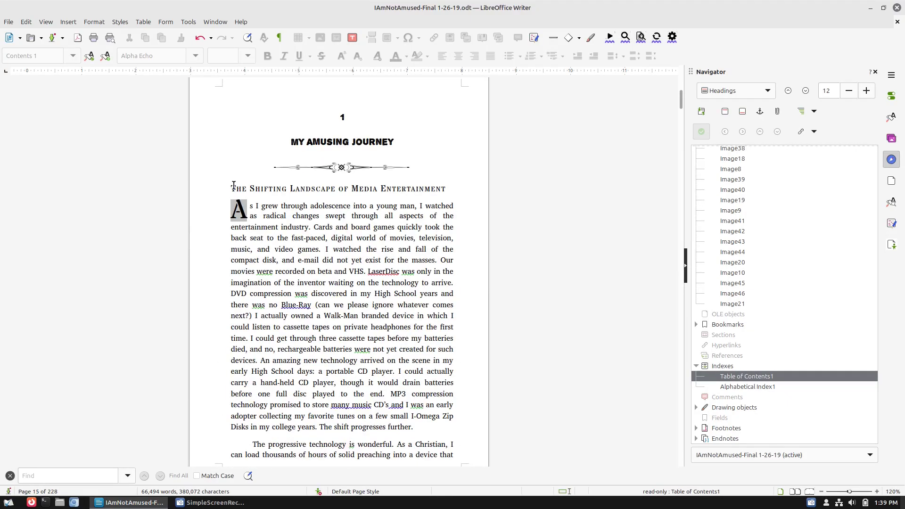
{"action": "scroll", "coordinate": [369, 286], "scroll_direction": "down", "scroll_amount": 3}
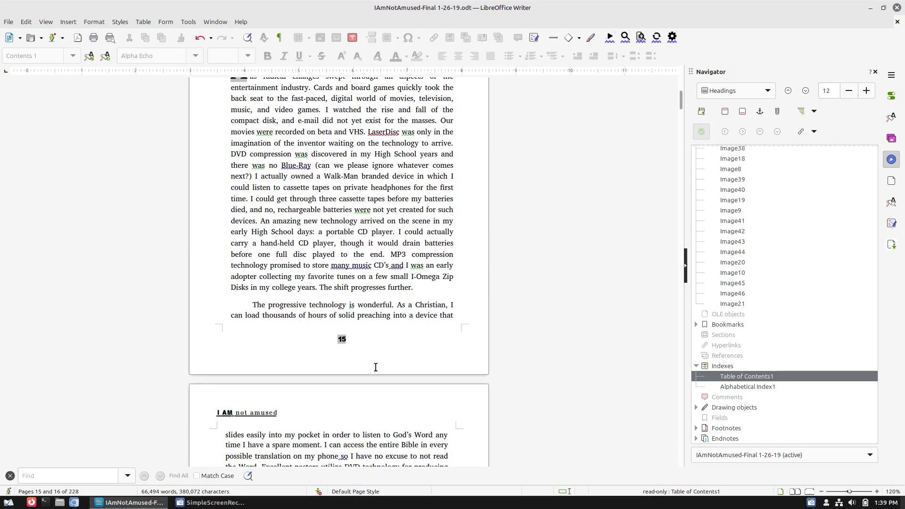
{"action": "scroll", "coordinate": [374, 367], "scroll_direction": "down", "scroll_amount": 7}
{"action": "scroll", "coordinate": [337, 339], "scroll_direction": "down", "scroll_amount": 3}
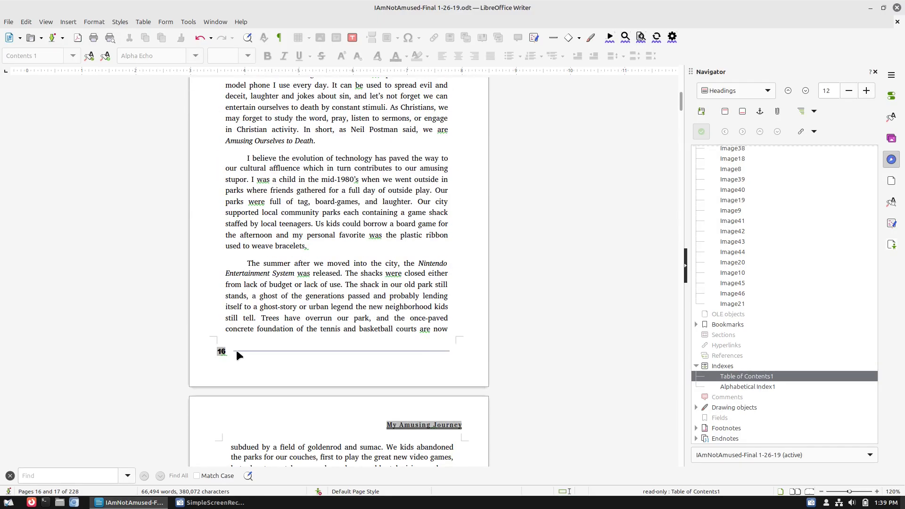
{"action": "scroll", "coordinate": [239, 355], "scroll_direction": "down", "scroll_amount": 8}
{"action": "scroll", "coordinate": [357, 357], "scroll_direction": "down", "scroll_amount": 12}
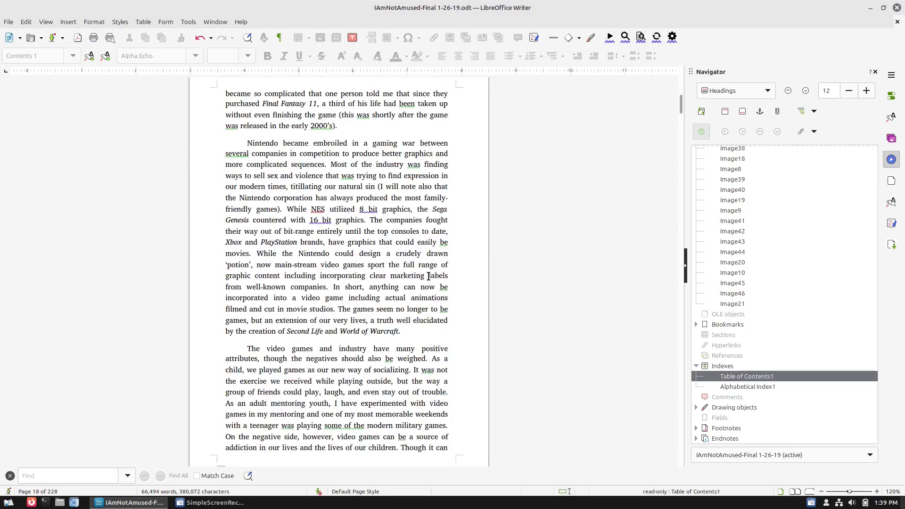
{"action": "scroll", "coordinate": [409, 297], "scroll_direction": "up", "scroll_amount": 20}
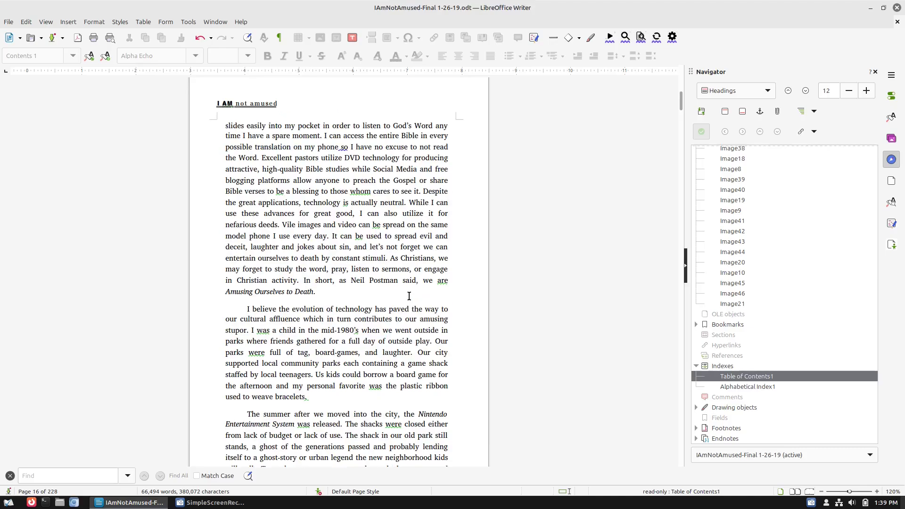
Step: Return to the start of the document and look at the title and copyright pages
{"action": "left_click_drag", "start_coordinate": [681, 101], "coordinate": [679, 52]}
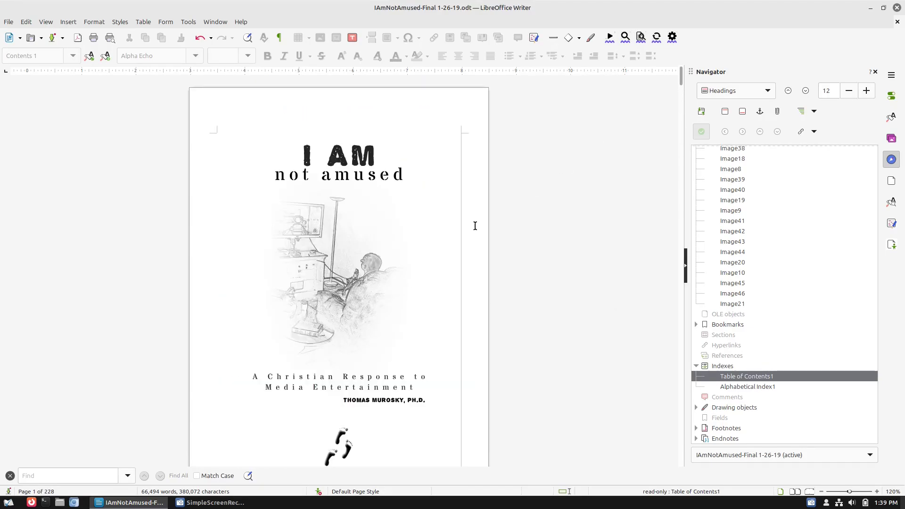
{"action": "scroll", "coordinate": [452, 255], "scroll_direction": "down", "scroll_amount": 5}
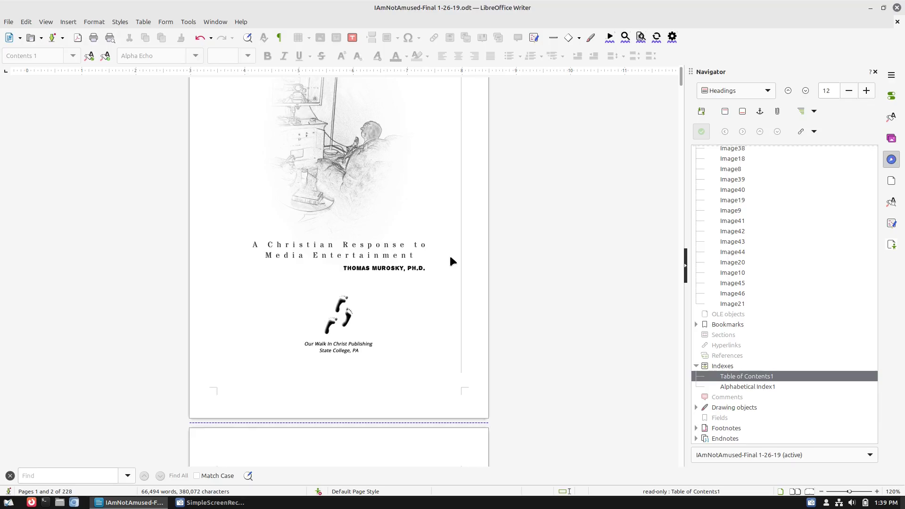
{"action": "scroll", "coordinate": [461, 299], "scroll_direction": "down", "scroll_amount": 5}
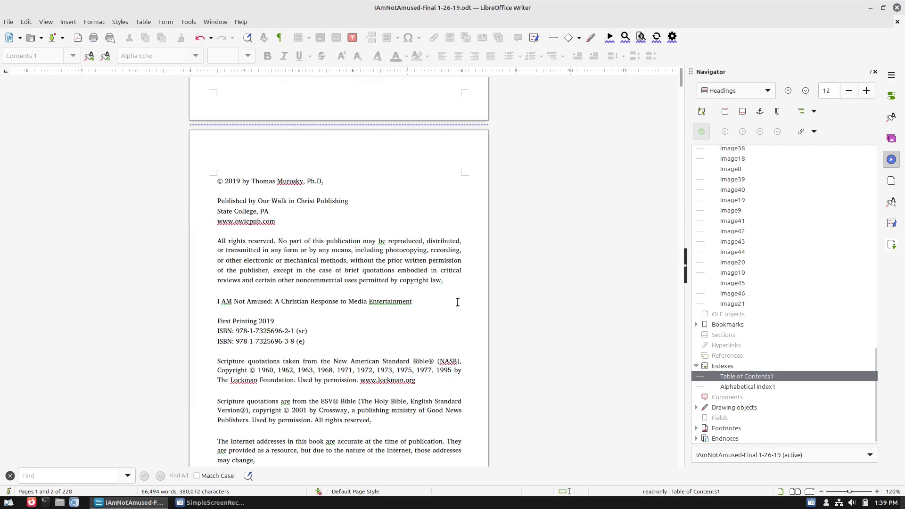
Step: Go to the Contents heading and review the front matter backwards through the Forward section to the Acknowledgments page
{"action": "scroll", "coordinate": [752, 207], "scroll_direction": "up", "scroll_amount": 15}
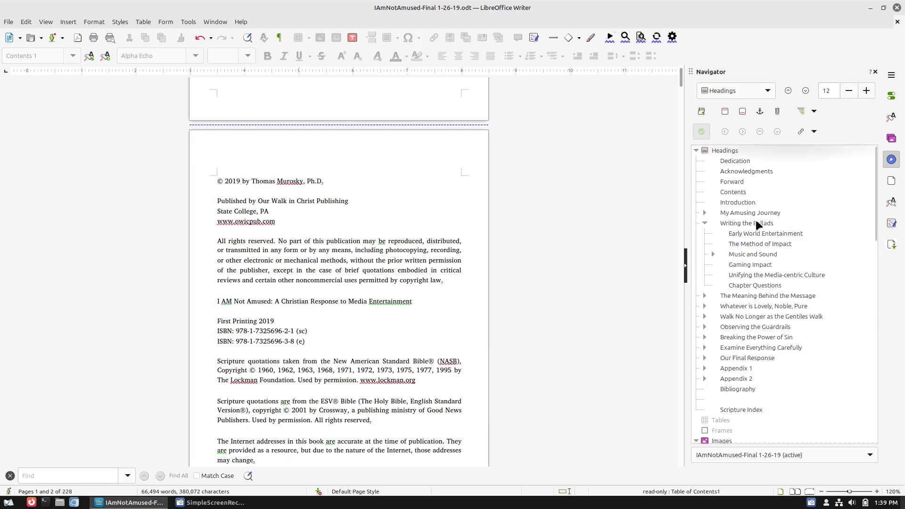
{"action": "double_click", "coordinate": [739, 192]}
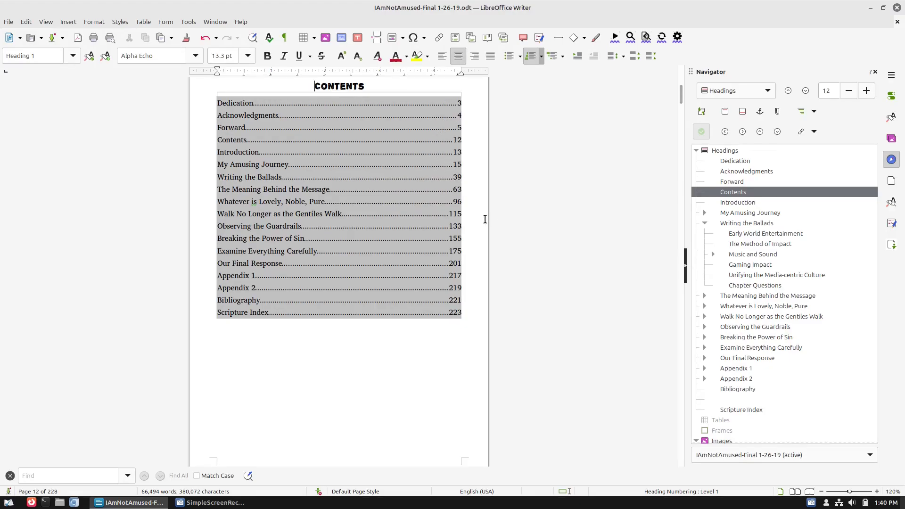
{"action": "scroll", "coordinate": [477, 207], "scroll_direction": "up", "scroll_amount": 15}
{"action": "scroll", "coordinate": [477, 207], "scroll_direction": "down", "scroll_amount": 10}
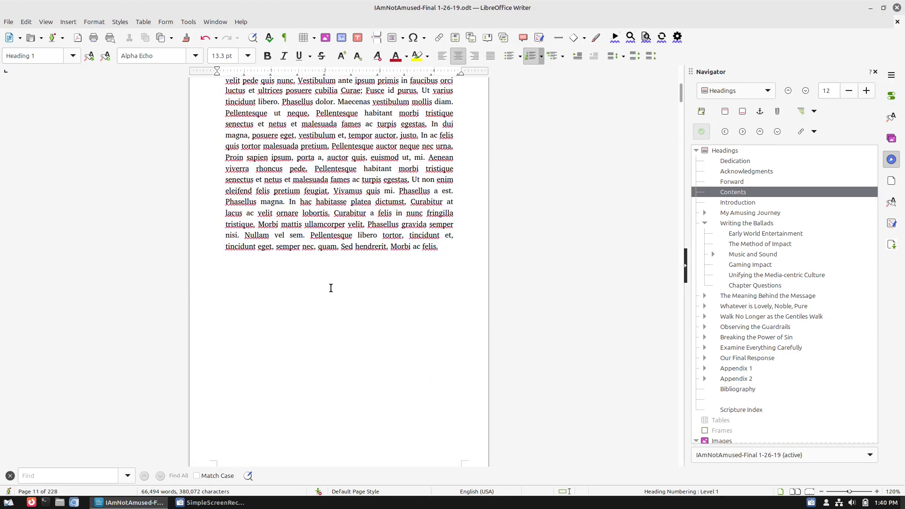
{"action": "scroll", "coordinate": [344, 319], "scroll_direction": "up", "scroll_amount": 12}
{"action": "scroll", "coordinate": [396, 216], "scroll_direction": "up", "scroll_amount": 20}
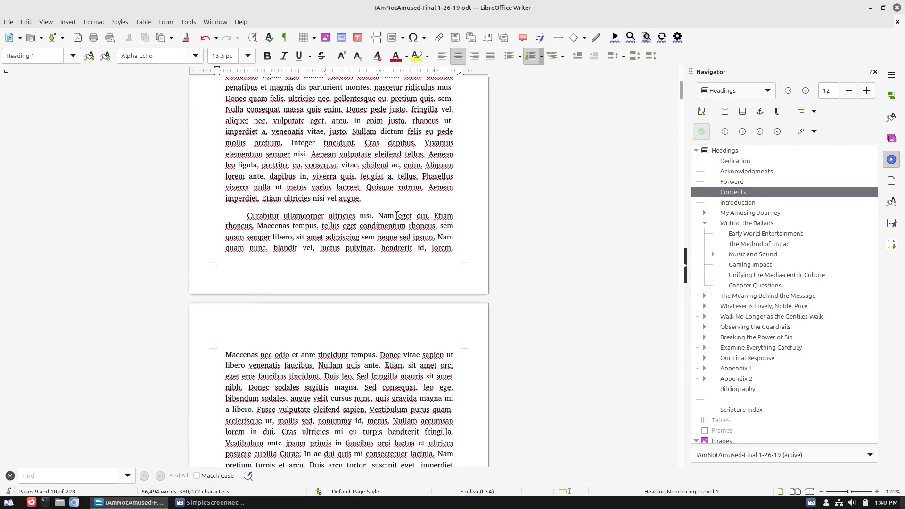
{"action": "scroll", "coordinate": [396, 216], "scroll_direction": "up", "scroll_amount": 20}
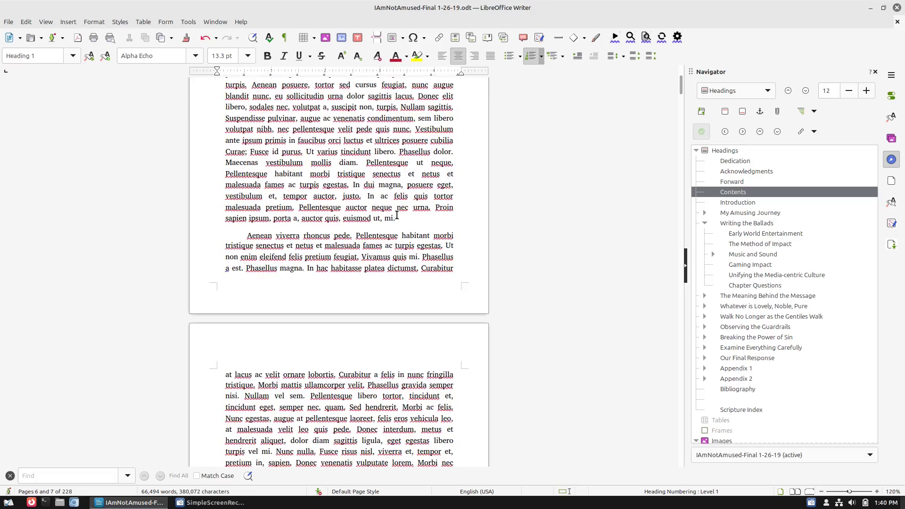
{"action": "scroll", "coordinate": [397, 215], "scroll_direction": "up", "scroll_amount": 20}
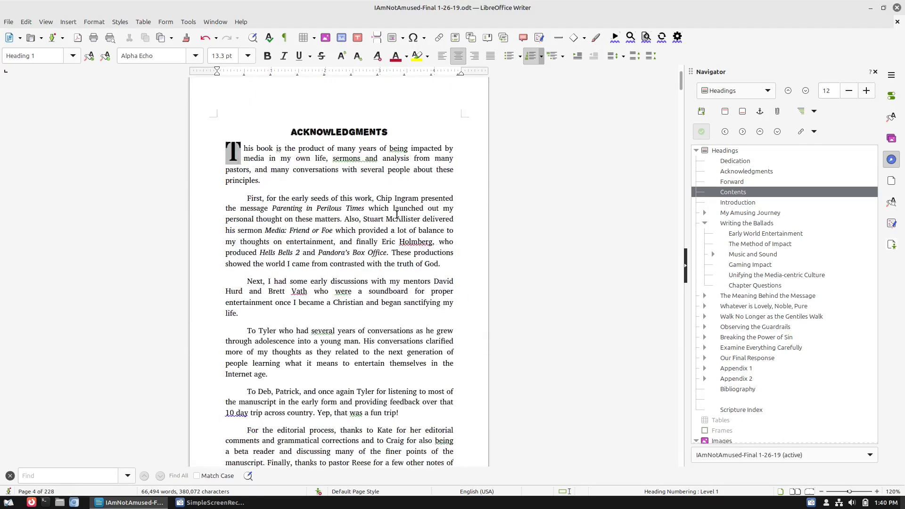
Step: Check the Acknowledgments, Dedication and copyright pages, working back to the title page
{"action": "scroll", "coordinate": [396, 215], "scroll_direction": "down", "scroll_amount": 8}
{"action": "scroll", "coordinate": [397, 215], "scroll_direction": "down", "scroll_amount": 5}
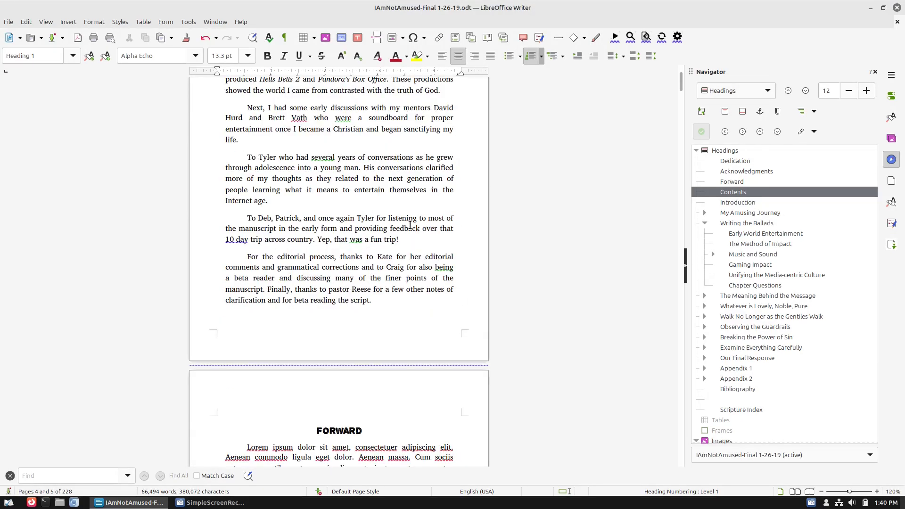
{"action": "scroll", "coordinate": [410, 223], "scroll_direction": "up", "scroll_amount": 20}
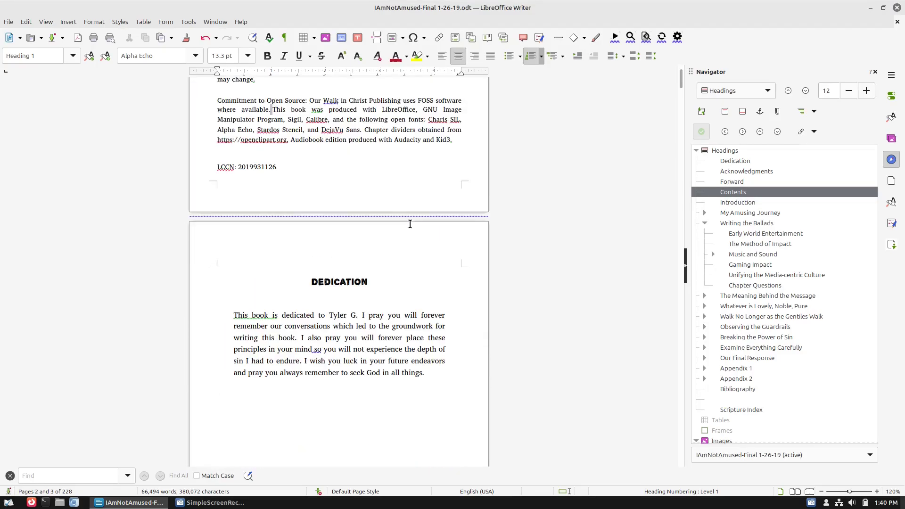
{"action": "scroll", "coordinate": [410, 224], "scroll_direction": "up", "scroll_amount": 15}
{"action": "scroll", "coordinate": [410, 224], "scroll_direction": "down", "scroll_amount": 15}
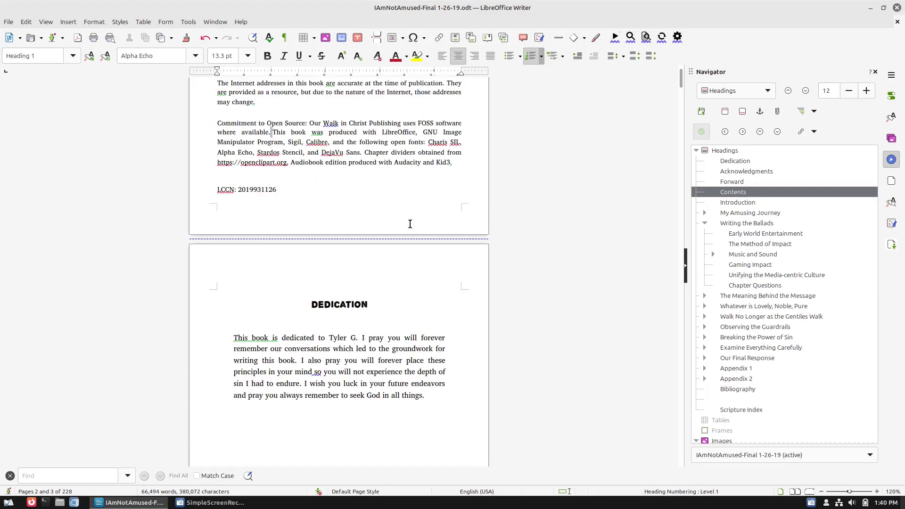
{"action": "scroll", "coordinate": [410, 224], "scroll_direction": "up", "scroll_amount": 20}
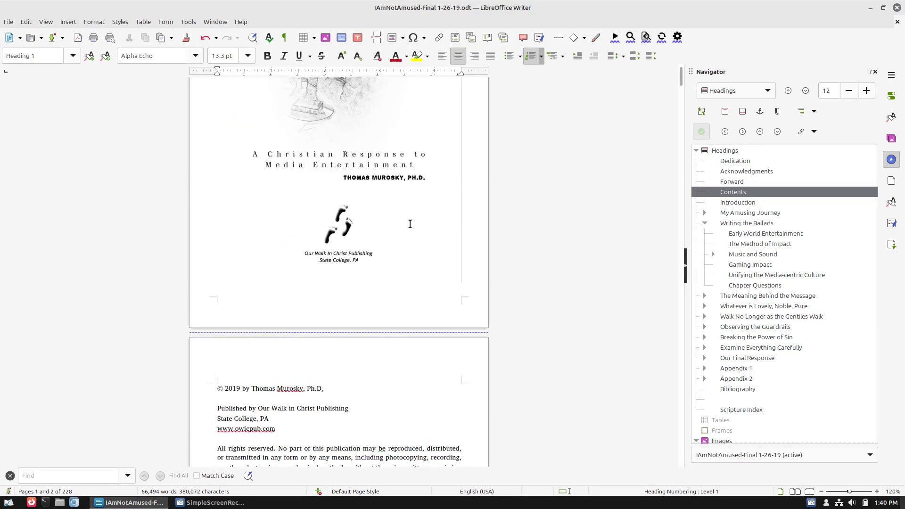
{"action": "scroll", "coordinate": [410, 224], "scroll_direction": "up", "scroll_amount": 5}
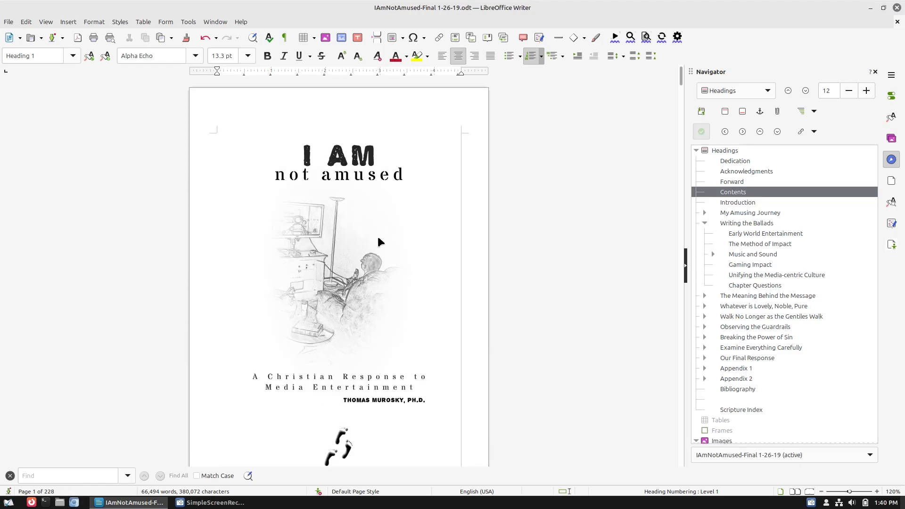
Step: Review the front matter from the title page forward to the first page of the Forward section
{"action": "scroll", "coordinate": [377, 234], "scroll_direction": "down", "scroll_amount": 20}
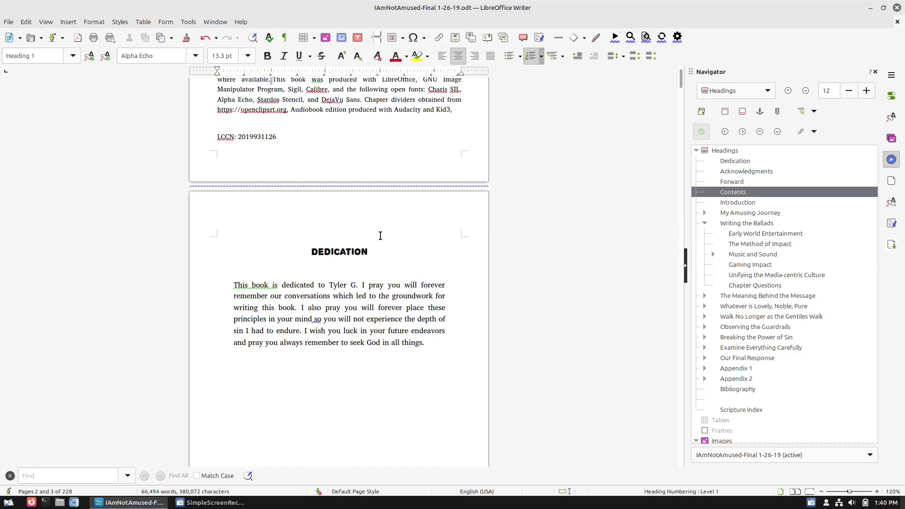
{"action": "scroll", "coordinate": [381, 233], "scroll_direction": "down", "scroll_amount": 20}
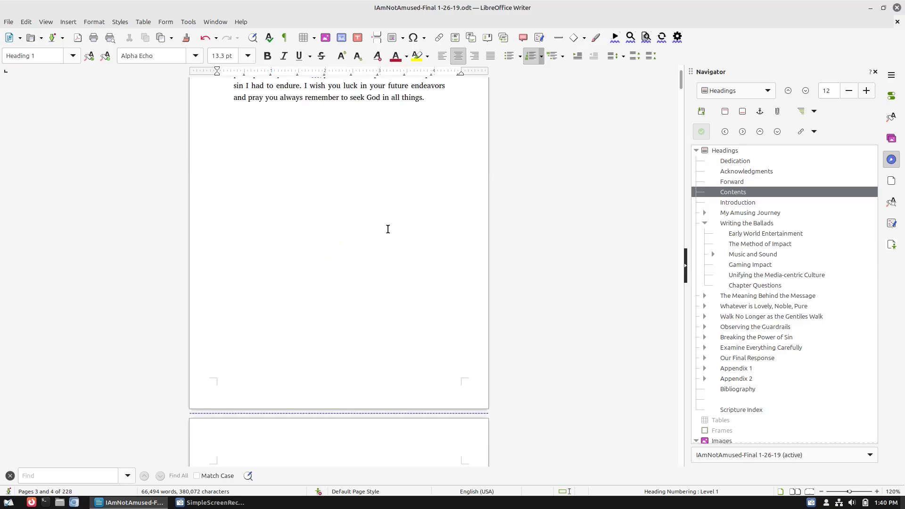
{"action": "scroll", "coordinate": [388, 229], "scroll_direction": "down", "scroll_amount": 20}
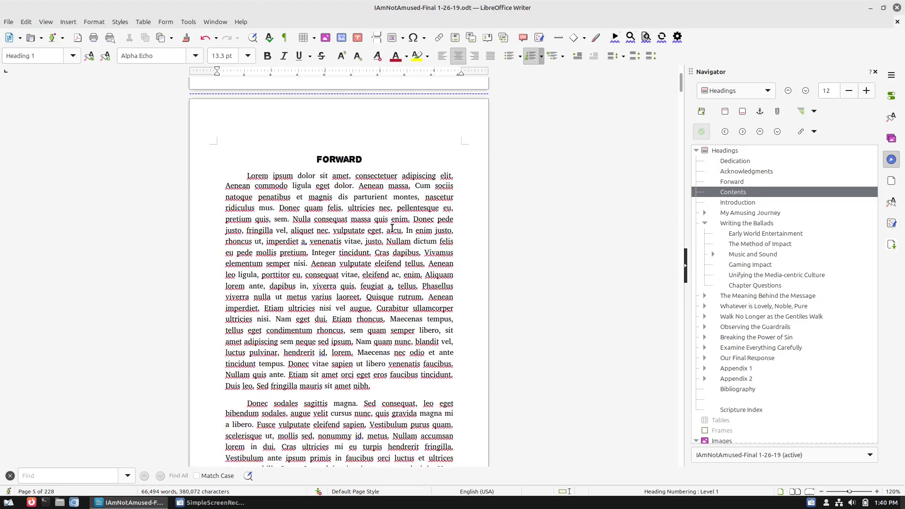
{"action": "scroll", "coordinate": [398, 229], "scroll_direction": "up", "scroll_amount": 2}
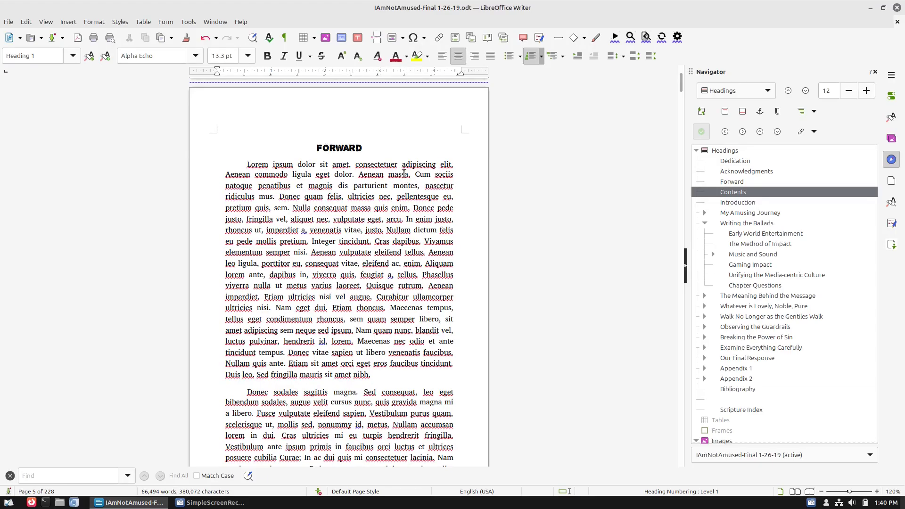
Step: Place the cursor in the Forward section's body text and show the document's list of page styles
{"action": "left_click", "coordinate": [472, 188]}
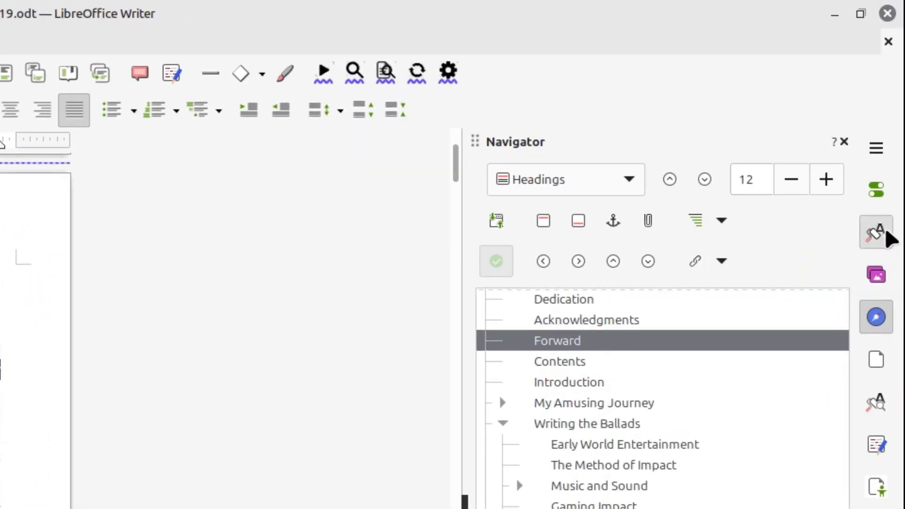
{"action": "left_click", "coordinate": [892, 118]}
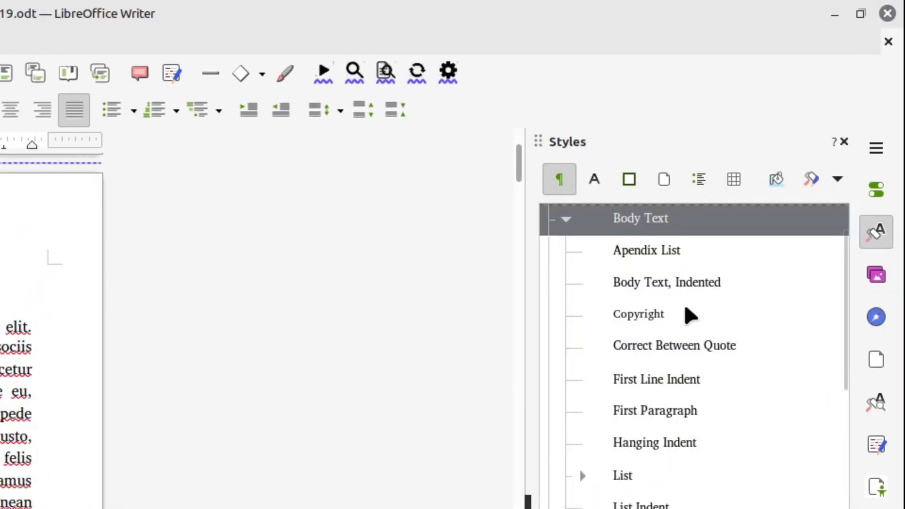
{"action": "left_click", "coordinate": [662, 177]}
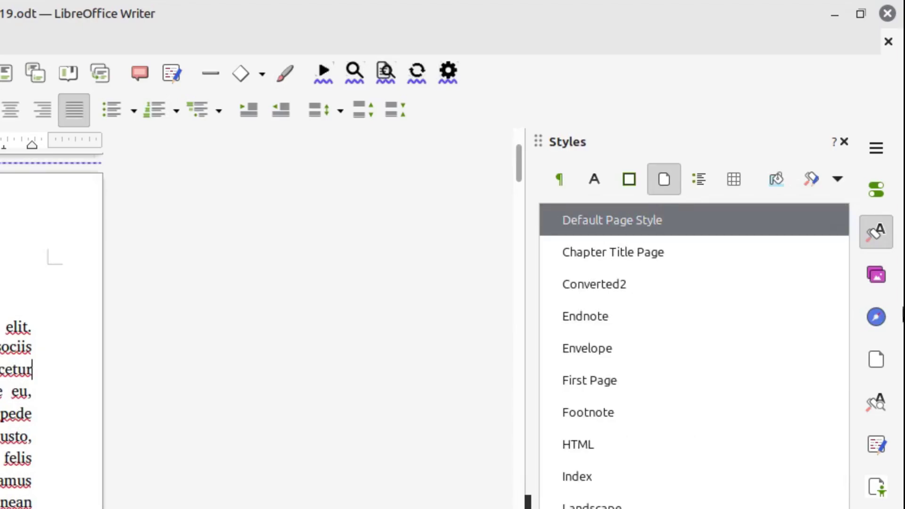
{"action": "scroll", "coordinate": [61, 428], "scroll_direction": "up", "scroll_amount": 3}
{"action": "scroll", "coordinate": [56, 423], "scroll_direction": "down", "scroll_amount": 2}
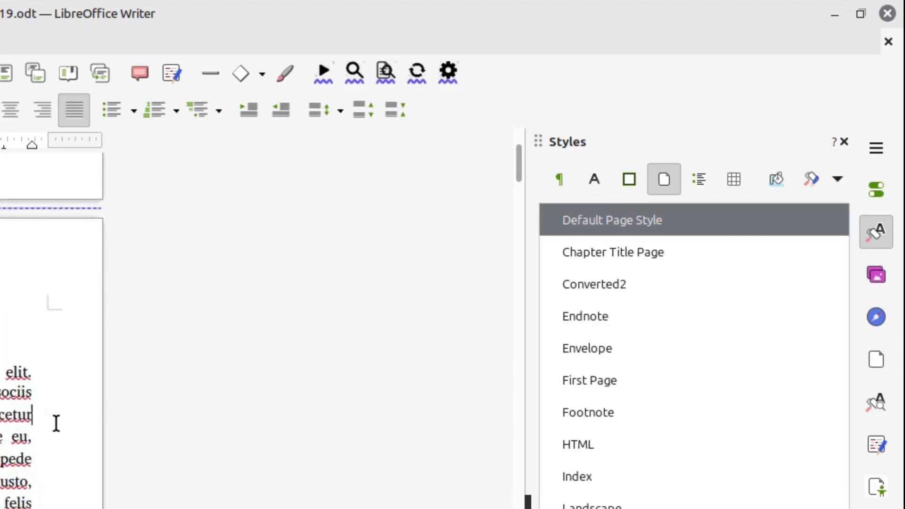
{"action": "scroll", "coordinate": [57, 422], "scroll_direction": "down", "scroll_amount": 1}
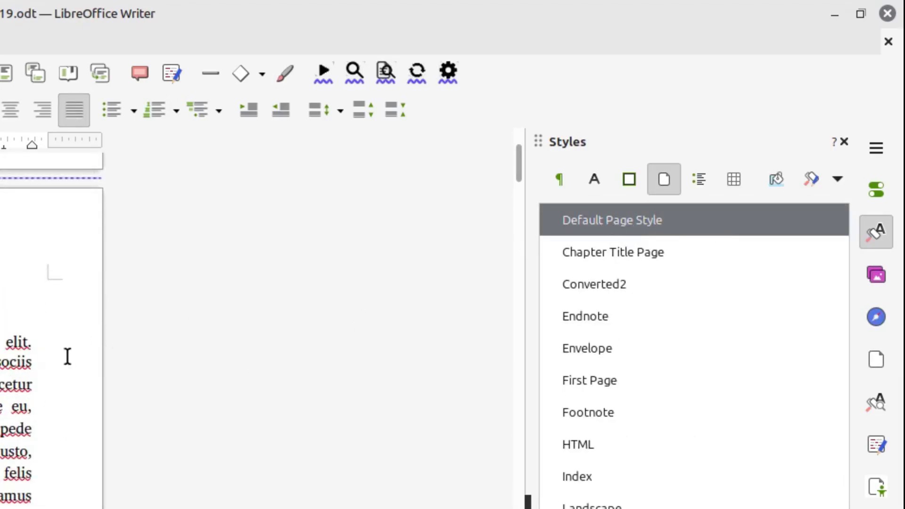
{"action": "scroll", "coordinate": [71, 354], "scroll_direction": "down", "scroll_amount": 7}
{"action": "scroll", "coordinate": [39, 380], "scroll_direction": "up", "scroll_amount": 6}
Step: Start a new page style and set its paper size to 5.5 inches wide by 8.5 inches high
{"action": "right_click", "coordinate": [595, 220]}
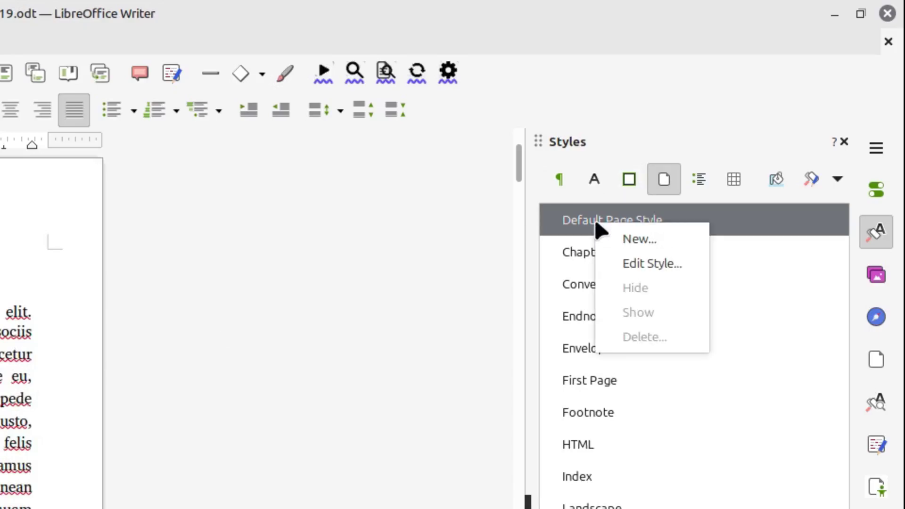
{"action": "left_click", "coordinate": [647, 238]}
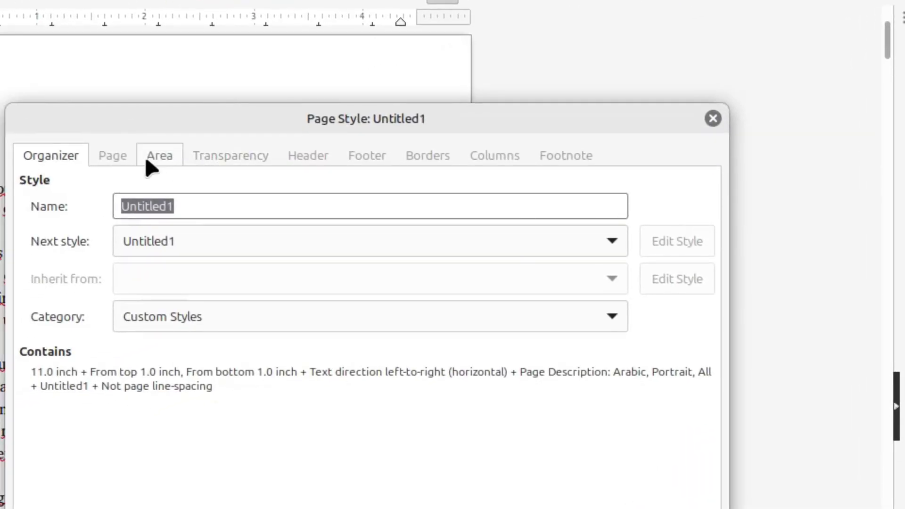
{"action": "left_click", "coordinate": [121, 156]}
{"action": "left_click_drag", "start_coordinate": [300, 130], "coordinate": [688, 132]}
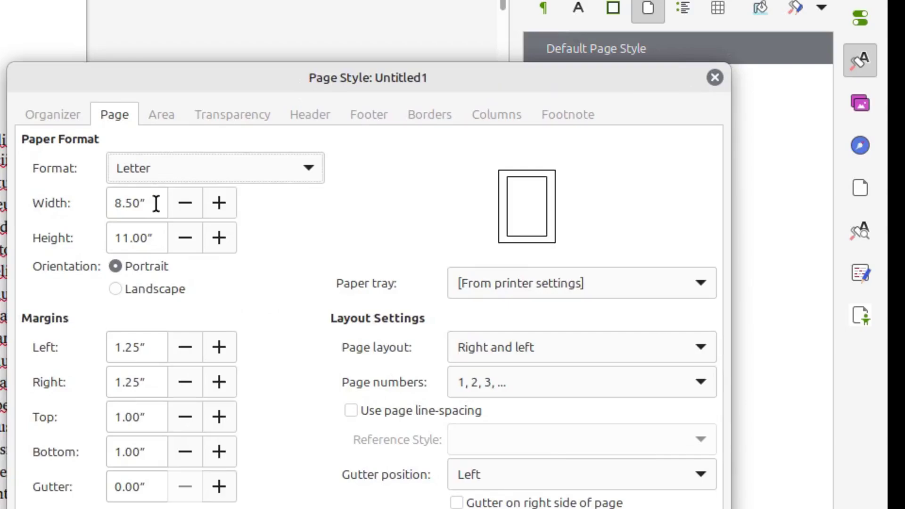
{"action": "left_click_drag", "start_coordinate": [156, 203], "coordinate": [65, 193]}
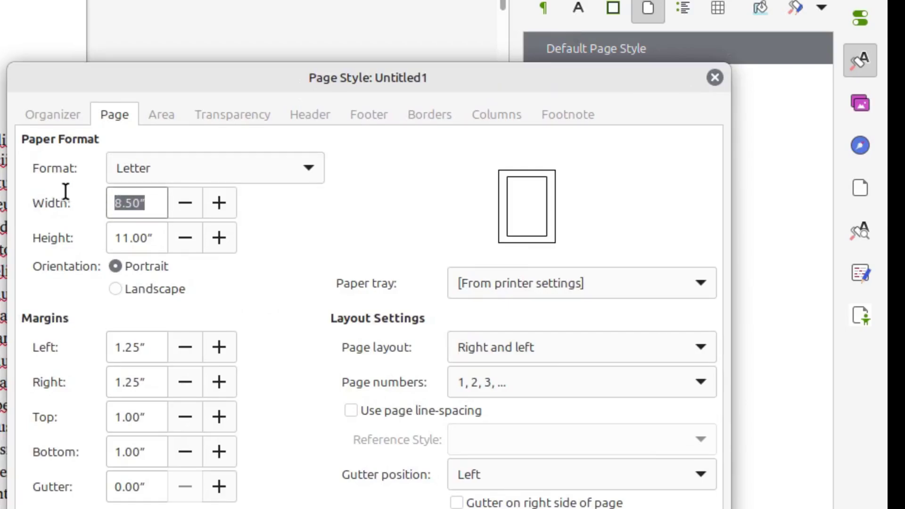
{"action": "type", "text": "5.5"}
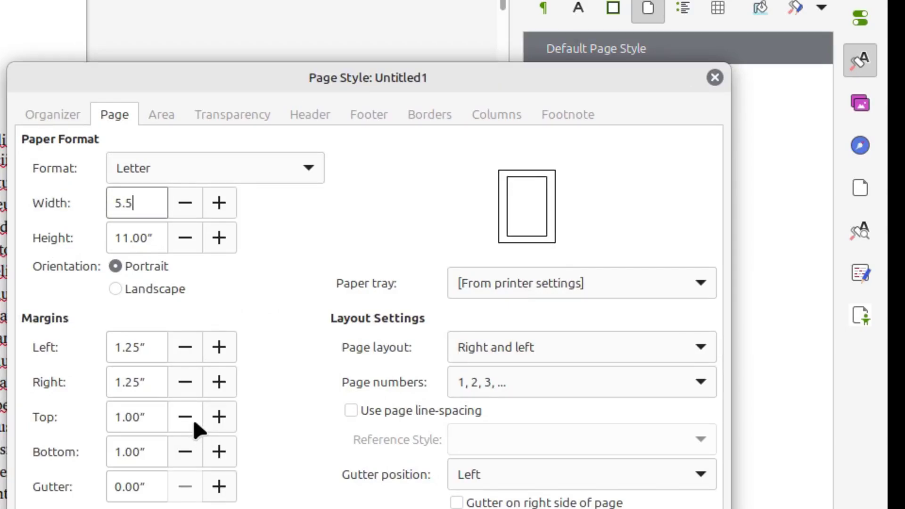
{"action": "key", "text": "Tab"}
{"action": "type", "text": "8.5"}
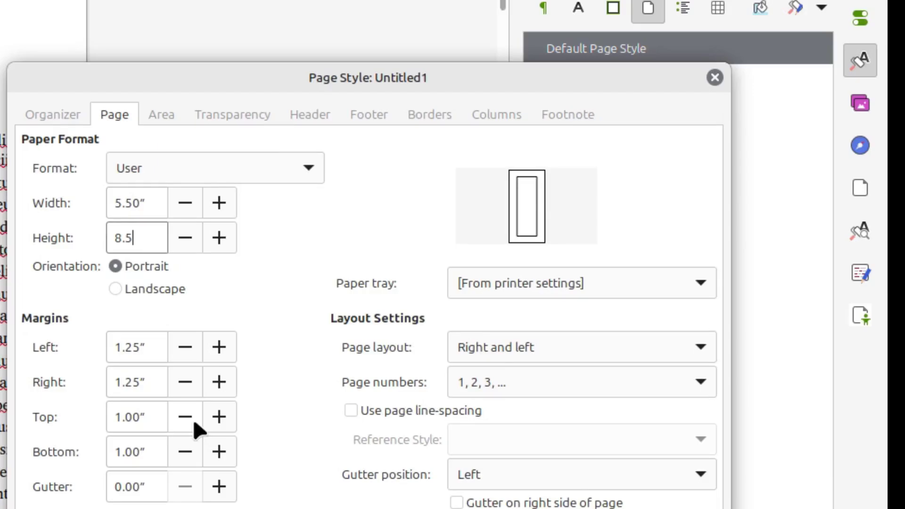
{"action": "key", "text": "Tab"}
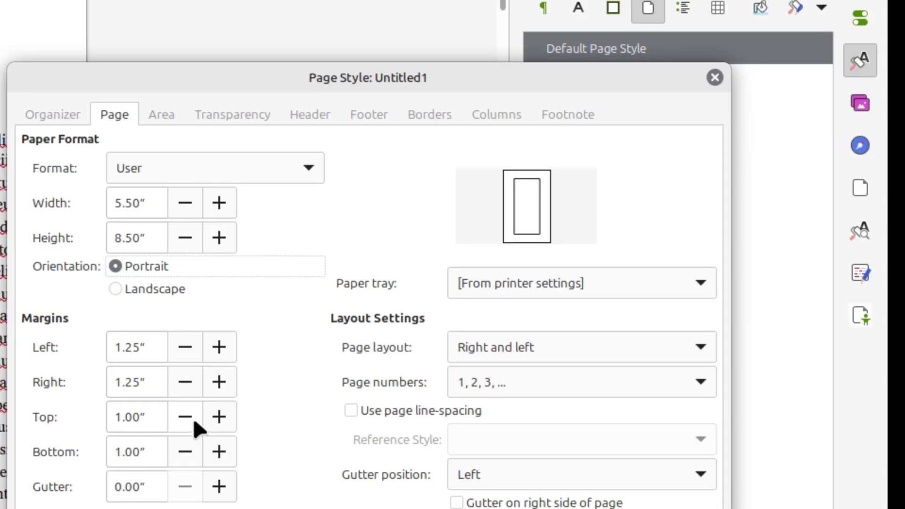
Step: Set the new page style's margins to 0.5" left and right, 0.44" top and 0.56" bottom
{"action": "triple_click", "coordinate": [158, 351]}
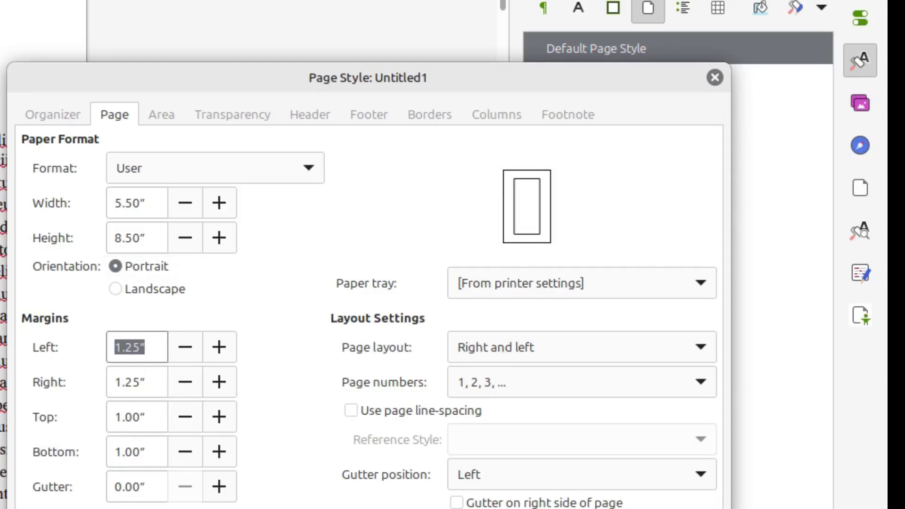
{"action": "type", "text": ".5"}
{"action": "key", "text": "Tab"}
{"action": "type", "text": ".5"}
{"action": "key", "text": "Tab"}
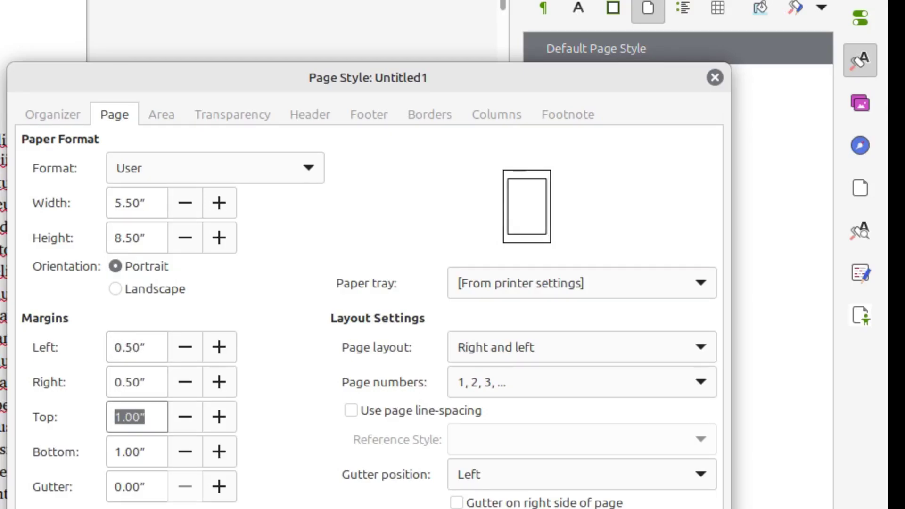
{"action": "type", "text": ".44"}
{"action": "key", "text": "Tab"}
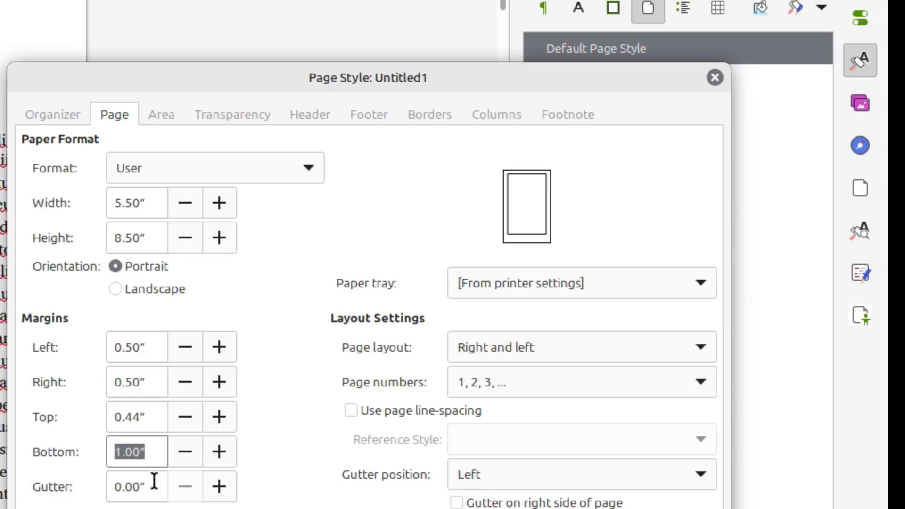
{"action": "key", "text": "BackSpace"}
{"action": "type", "text": ".56"}
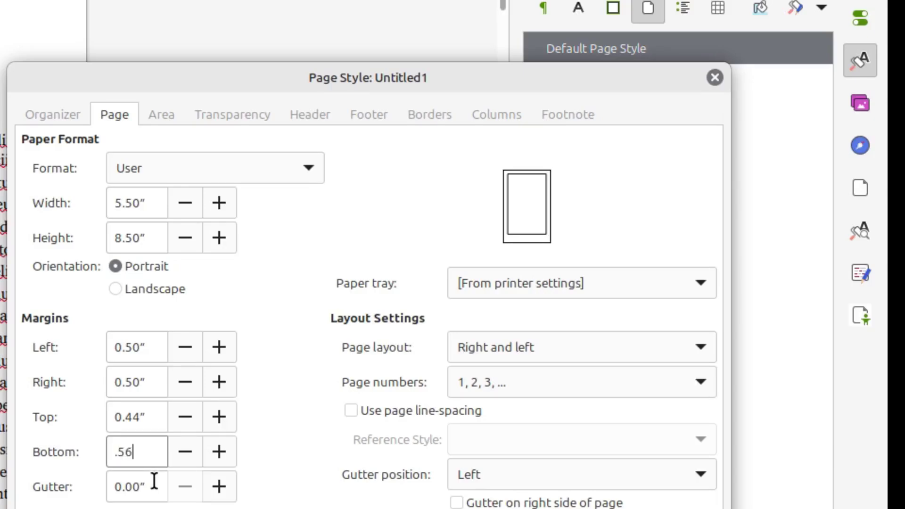
{"action": "key", "text": "Tab"}
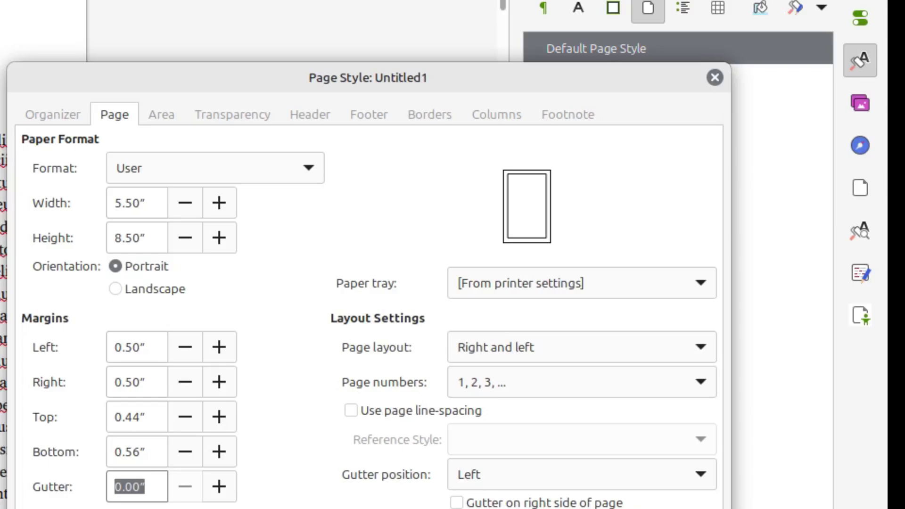
{"action": "left_click", "coordinate": [157, 349]}
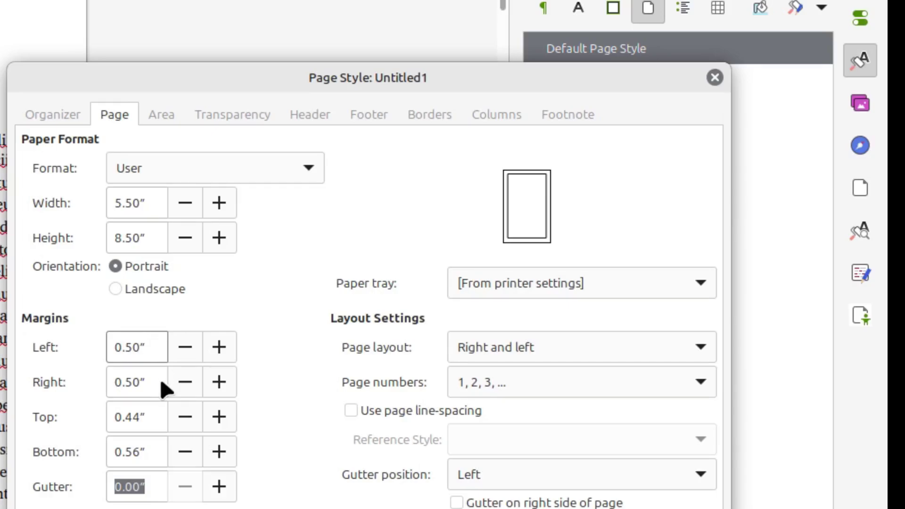
{"action": "left_click", "coordinate": [148, 380]}
{"action": "left_click", "coordinate": [154, 357]}
{"action": "left_click", "coordinate": [157, 381]}
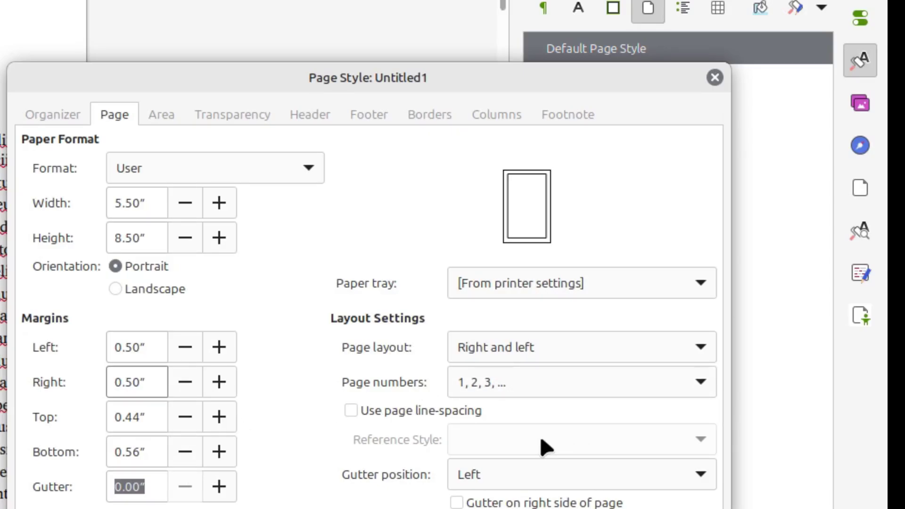
{"action": "left_click", "coordinate": [161, 115]}
{"action": "left_click", "coordinate": [243, 115]}
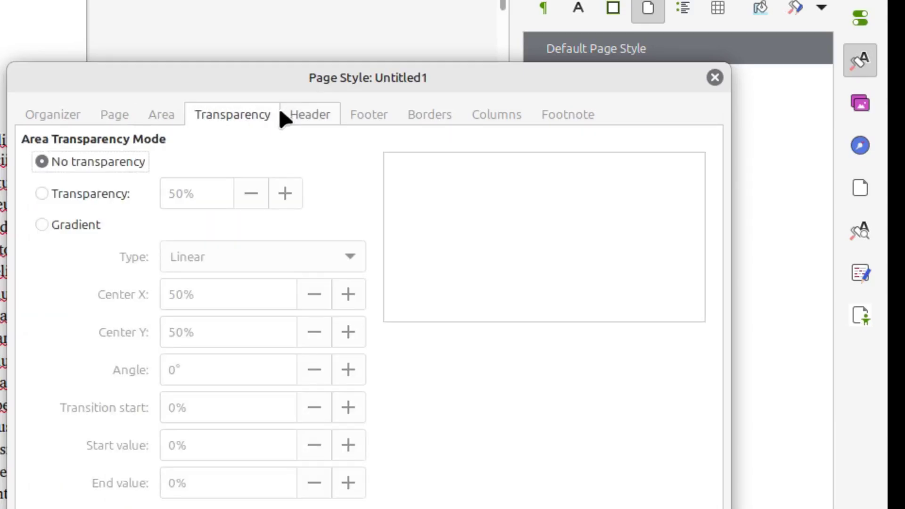
Step: Name the new page style "roman" and keep roman as its own next style
{"action": "left_click", "coordinate": [68, 115]}
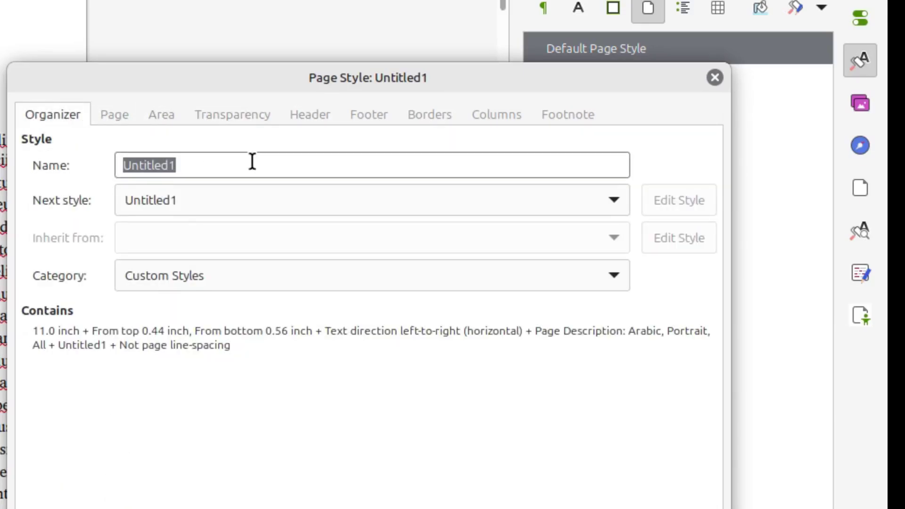
{"action": "type", "text": "romain"}
{"action": "key", "text": "BackSpace"}
{"action": "key", "text": "BackSpace"}
{"action": "type", "text": "n"}
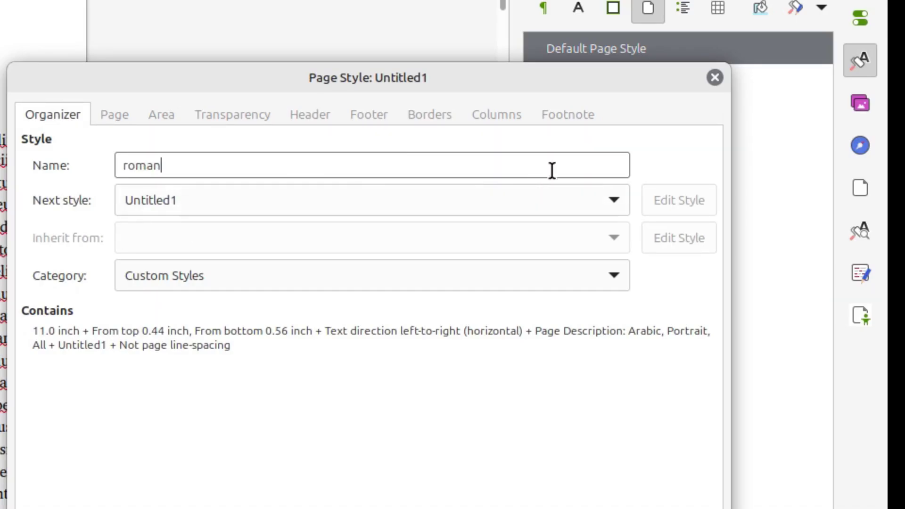
{"action": "left_click", "coordinate": [558, 197]}
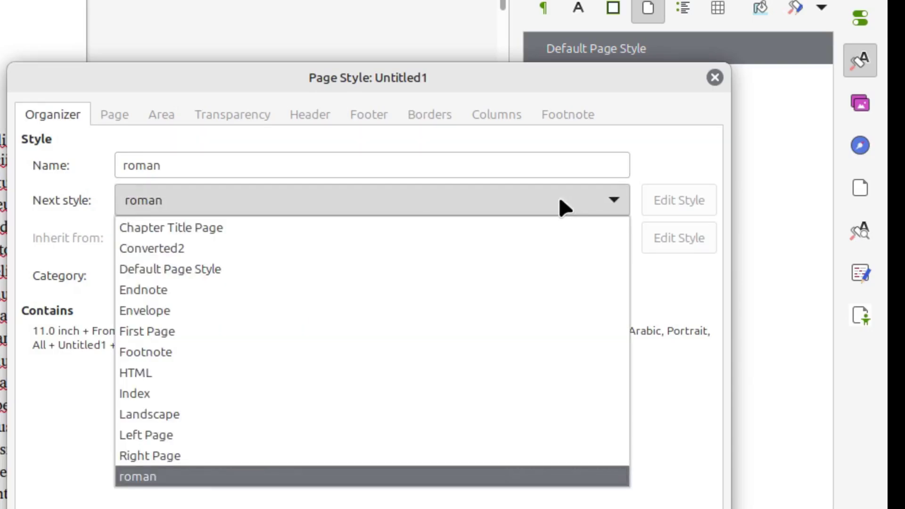
{"action": "key", "text": "Return"}
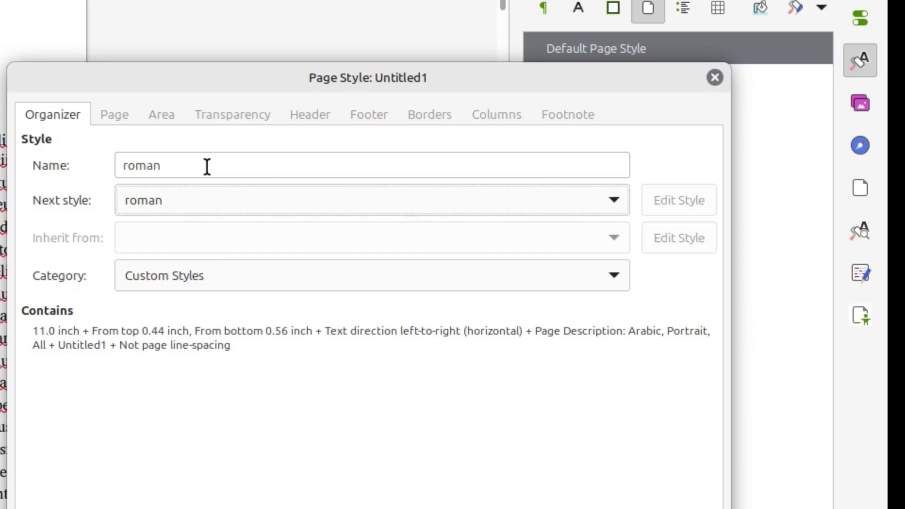
Step: Set the roman style's page numbers to i, ii, iii, keep the right and left page layout, and save the style
{"action": "left_click", "coordinate": [131, 114]}
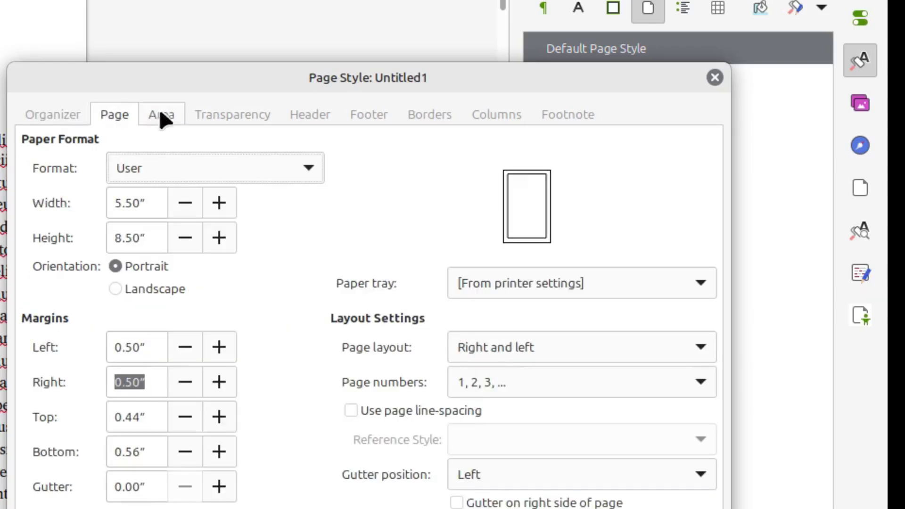
{"action": "left_click", "coordinate": [707, 380]}
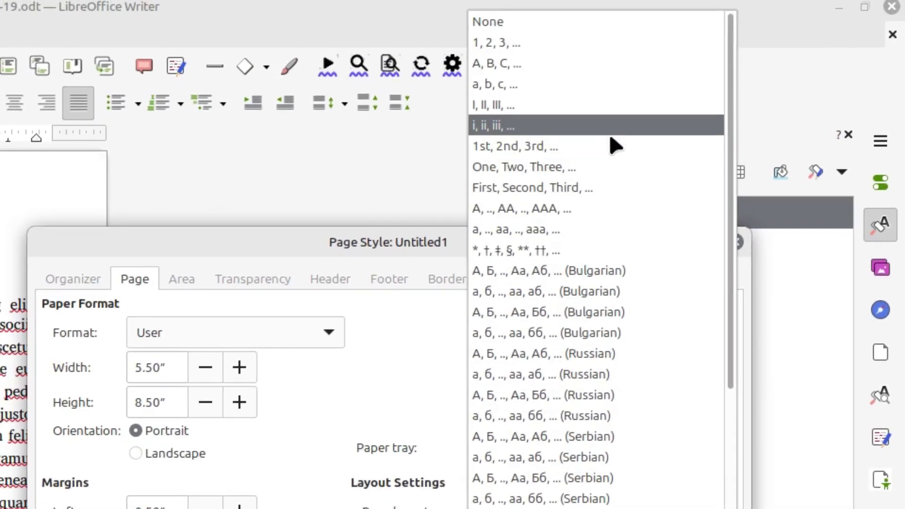
{"action": "scroll", "coordinate": [599, 217], "scroll_direction": "down", "scroll_amount": 3}
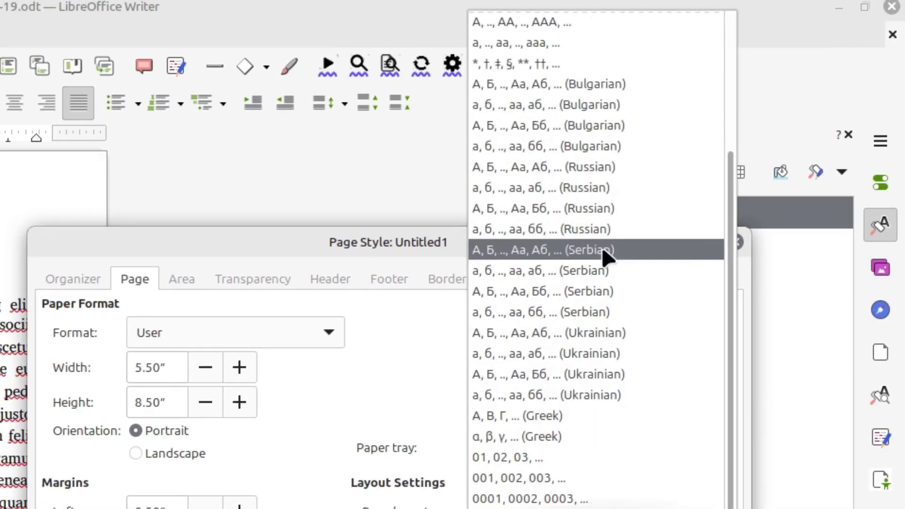
{"action": "scroll", "coordinate": [602, 247], "scroll_direction": "up", "scroll_amount": 3}
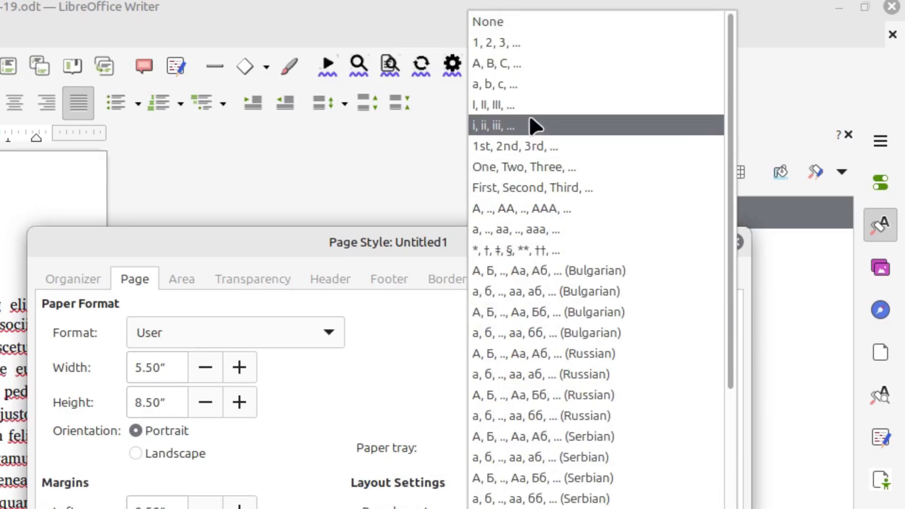
{"action": "left_click", "coordinate": [502, 126]}
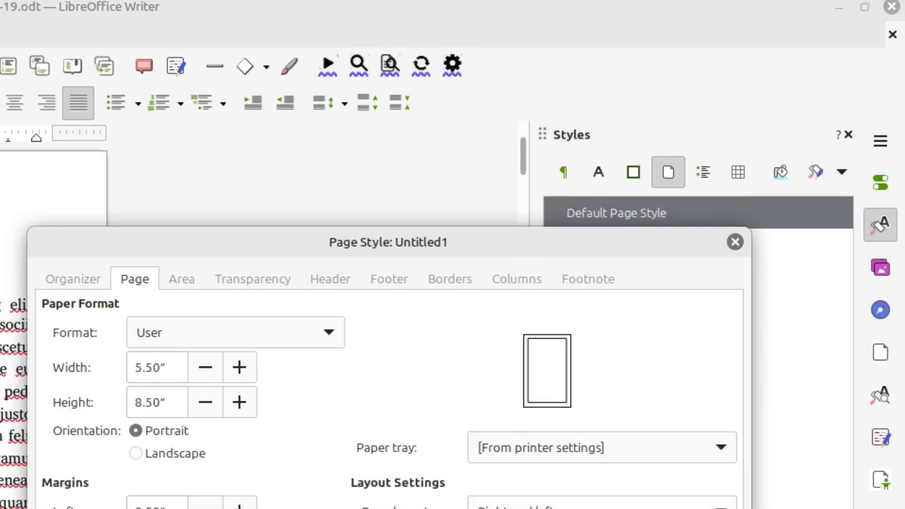
{"action": "left_click", "coordinate": [602, 503]}
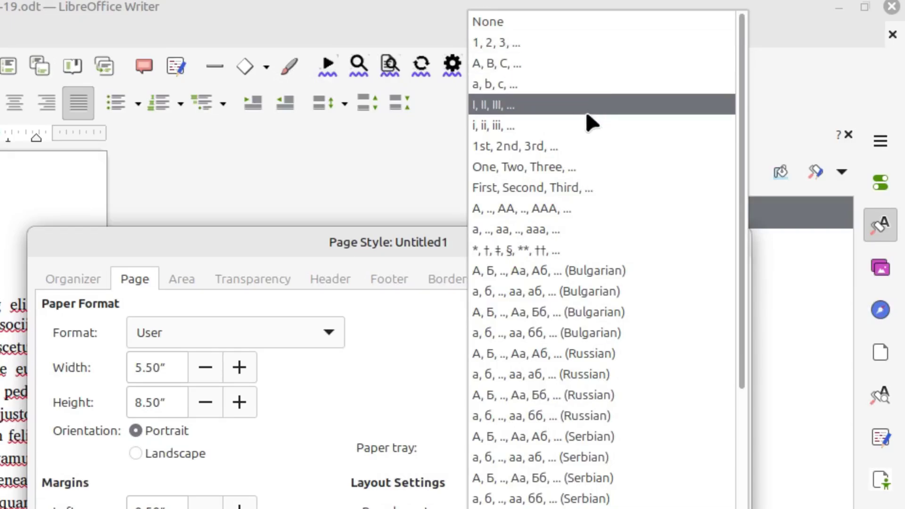
{"action": "left_click", "coordinate": [586, 124]}
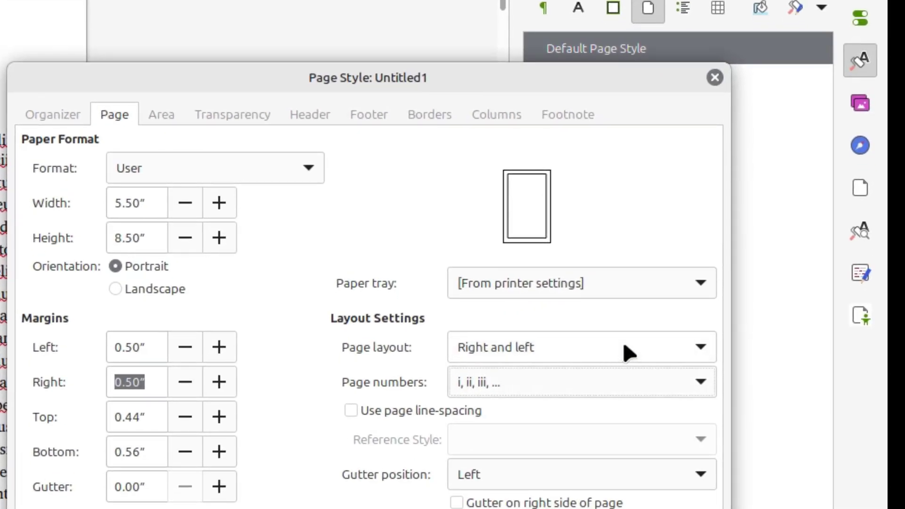
{"action": "left_click", "coordinate": [630, 393]}
{"action": "left_click", "coordinate": [623, 342]}
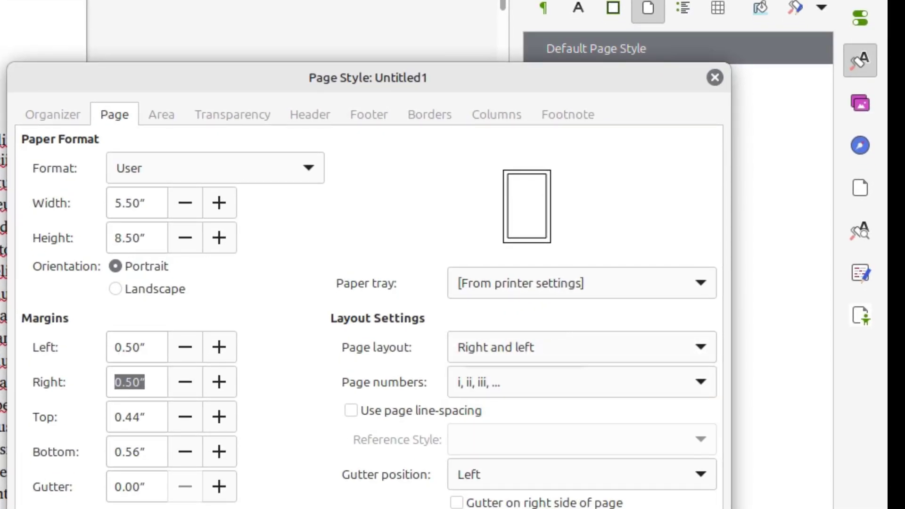
{"action": "key", "text": "Return"}
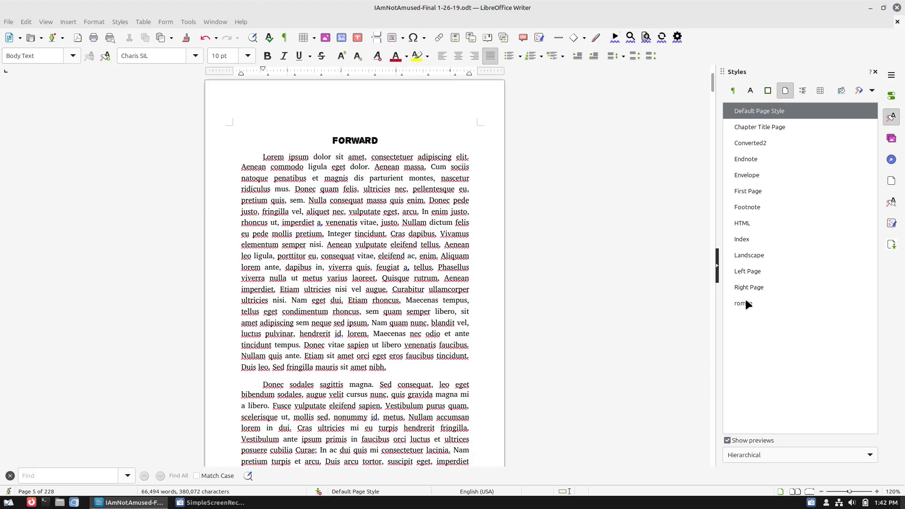
Step: Check the paper size, margins and layout settings of the Left Page style and close them without changes
{"action": "right_click", "coordinate": [746, 270]}
{"action": "left_click", "coordinate": [773, 291]}
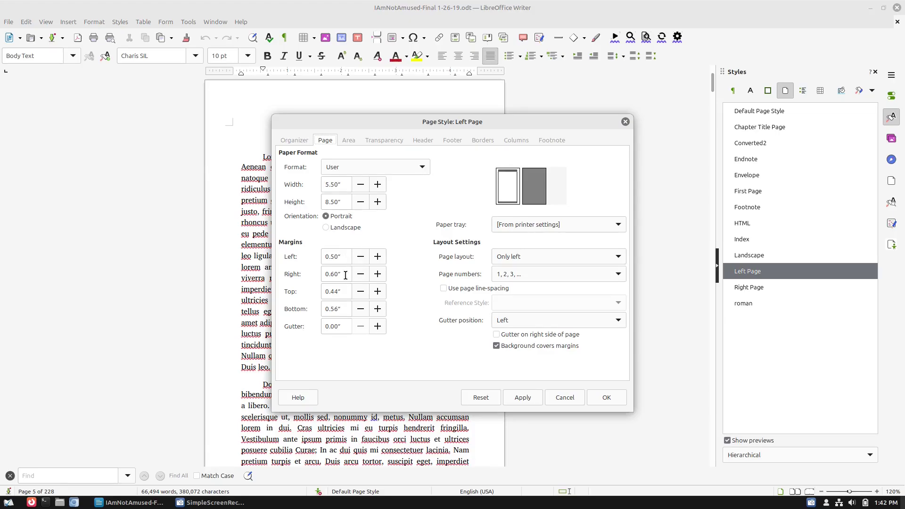
{"action": "left_click", "coordinate": [624, 121]}
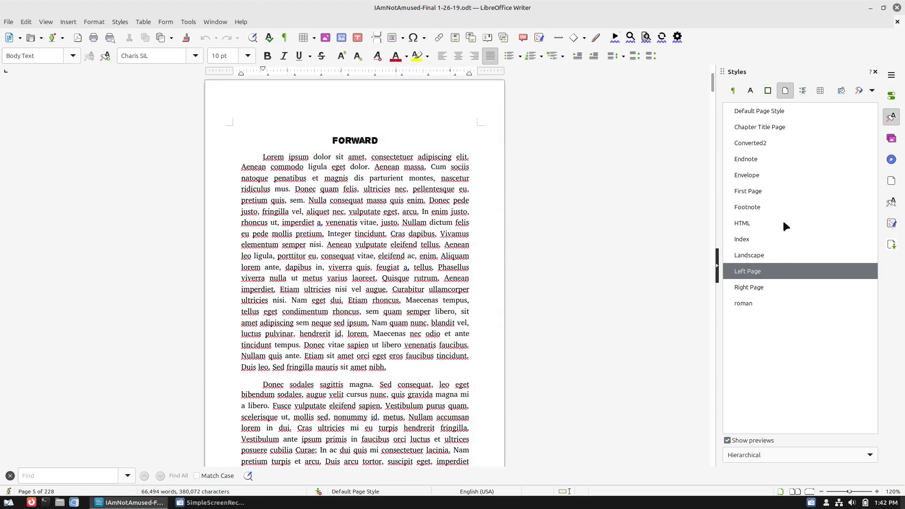
Step: Check the paper size, margins and layout settings of the Right Page style and close them without changes
{"action": "right_click", "coordinate": [752, 287]}
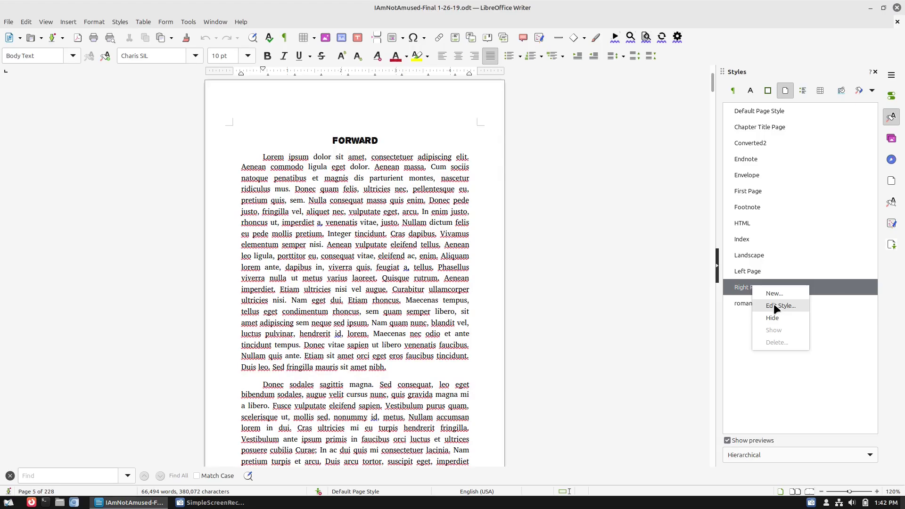
{"action": "left_click", "coordinate": [773, 305]}
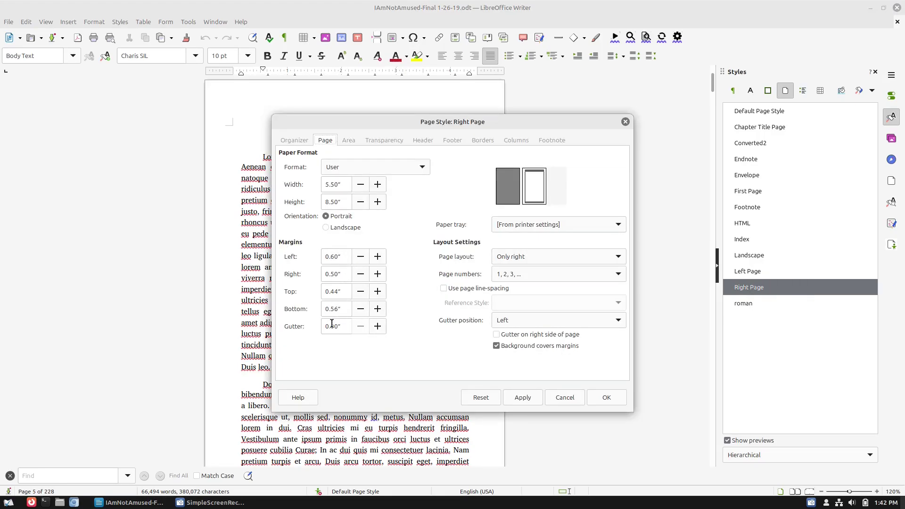
{"action": "left_click", "coordinate": [626, 121]}
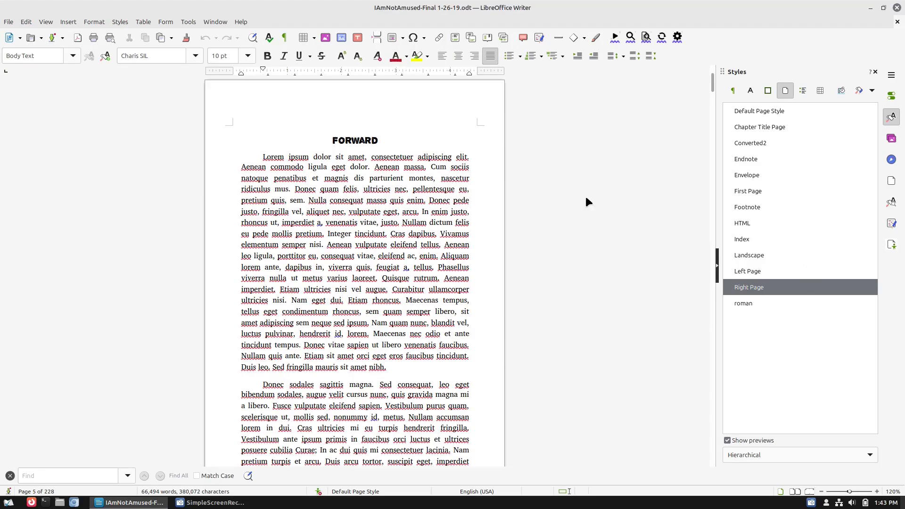
Step: Turn on the footer in the roman page style, with the same content on left, right and first pages, and save the style
{"action": "left_click", "coordinate": [738, 304]}
{"action": "scroll", "coordinate": [480, 321], "scroll_direction": "up", "scroll_amount": 6}
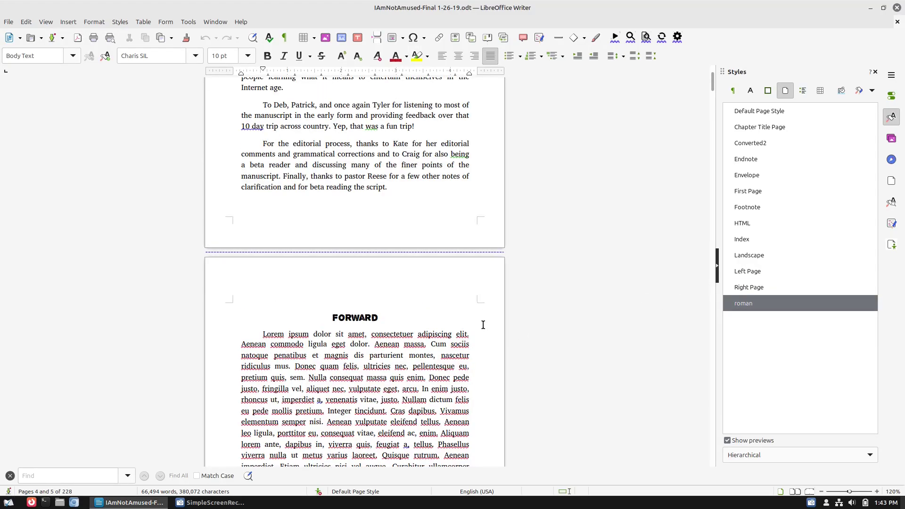
{"action": "scroll", "coordinate": [486, 341], "scroll_direction": "down", "scroll_amount": 3}
{"action": "right_click", "coordinate": [737, 304]}
{"action": "left_click", "coordinate": [767, 325]}
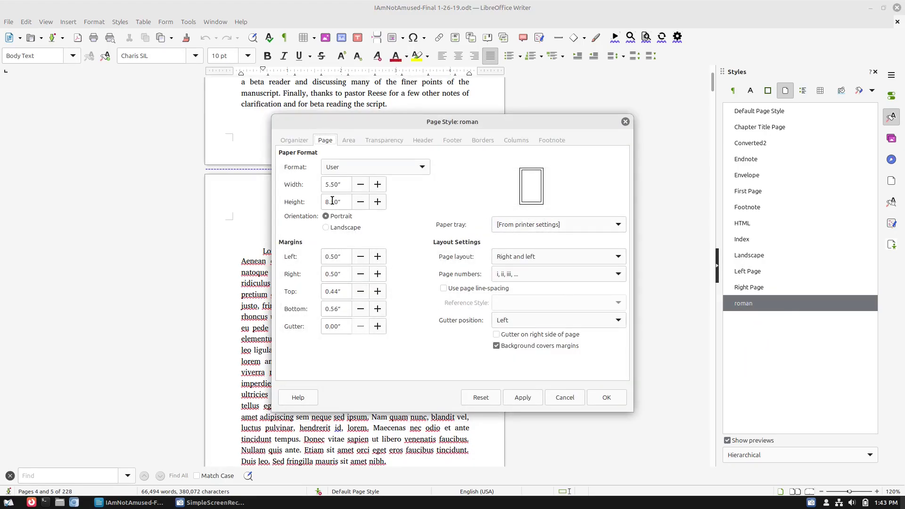
{"action": "left_click", "coordinate": [421, 140]}
{"action": "left_click", "coordinate": [452, 140]}
{"action": "left_click", "coordinate": [306, 164]}
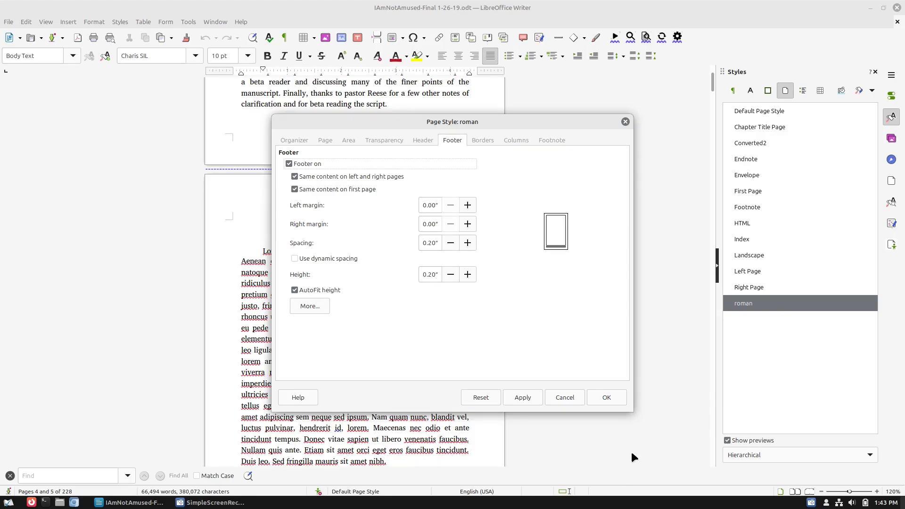
{"action": "left_click", "coordinate": [607, 398]}
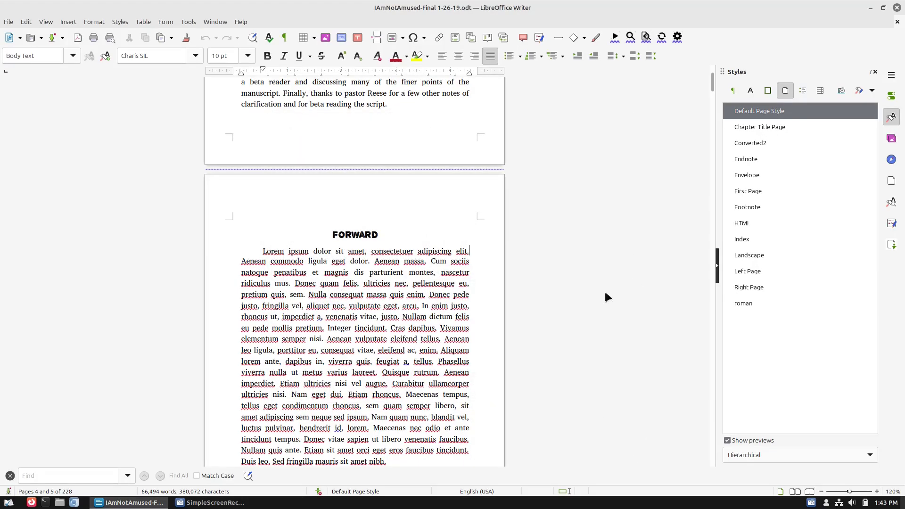
Step: Apply the roman page style to the page that starts with the Forward heading
{"action": "scroll", "coordinate": [485, 317], "scroll_direction": "up", "scroll_amount": 5}
{"action": "scroll", "coordinate": [485, 321], "scroll_direction": "down", "scroll_amount": 20}
{"action": "scroll", "coordinate": [486, 325], "scroll_direction": "up", "scroll_amount": 20}
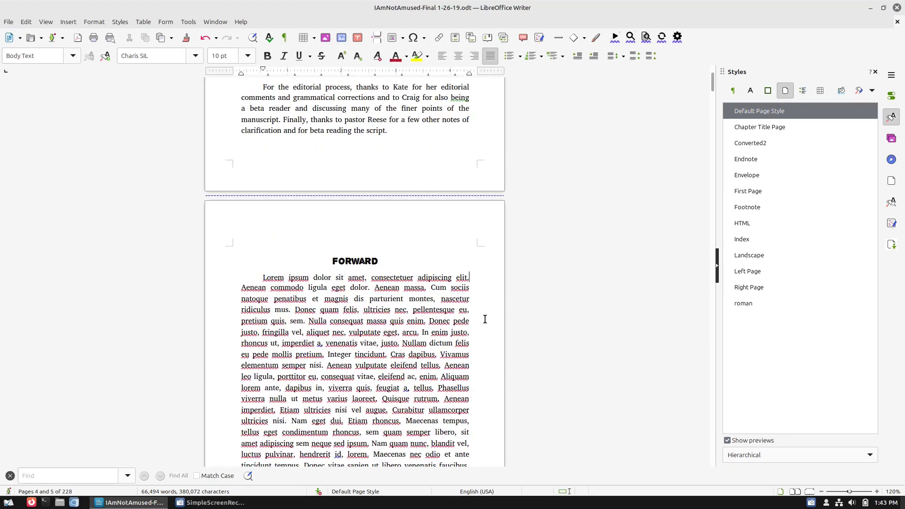
{"action": "double_click", "coordinate": [749, 308]}
{"action": "scroll", "coordinate": [479, 330], "scroll_direction": "down", "scroll_amount": 8}
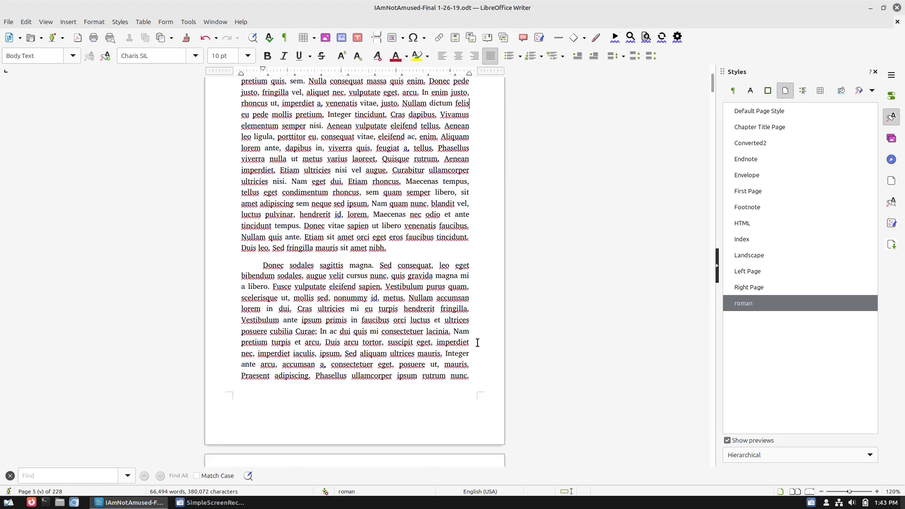
Step: Insert a centered page number in the i, ii, iii format into the roman footer at the bottom of the page
{"action": "scroll", "coordinate": [478, 339], "scroll_direction": "down", "scroll_amount": 4}
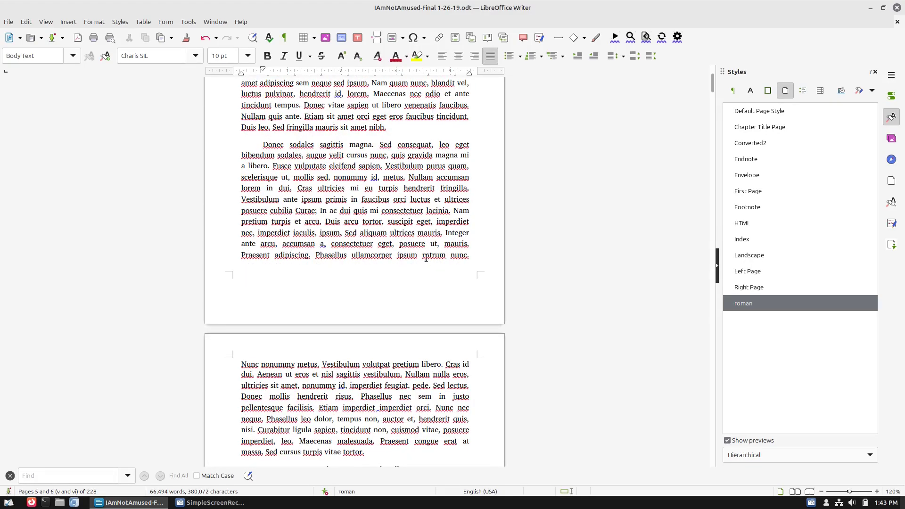
{"action": "left_click", "coordinate": [251, 290]}
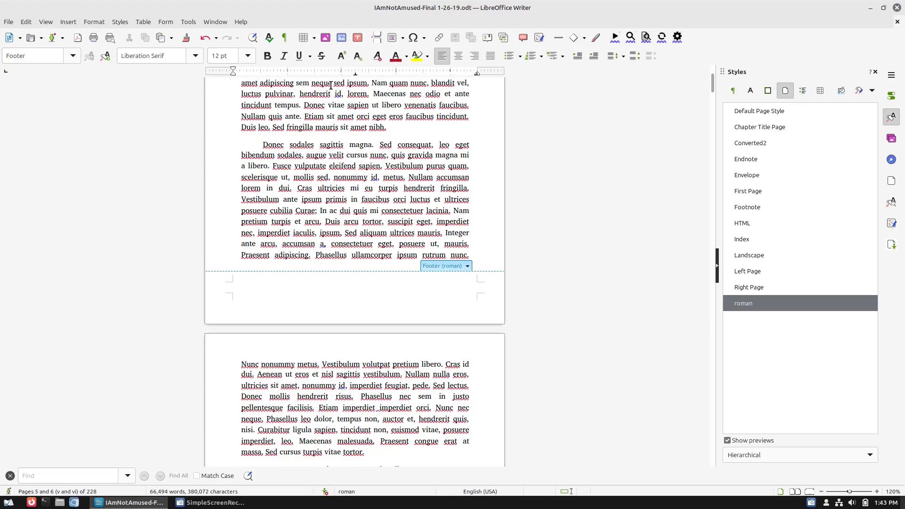
{"action": "left_click", "coordinate": [458, 56]}
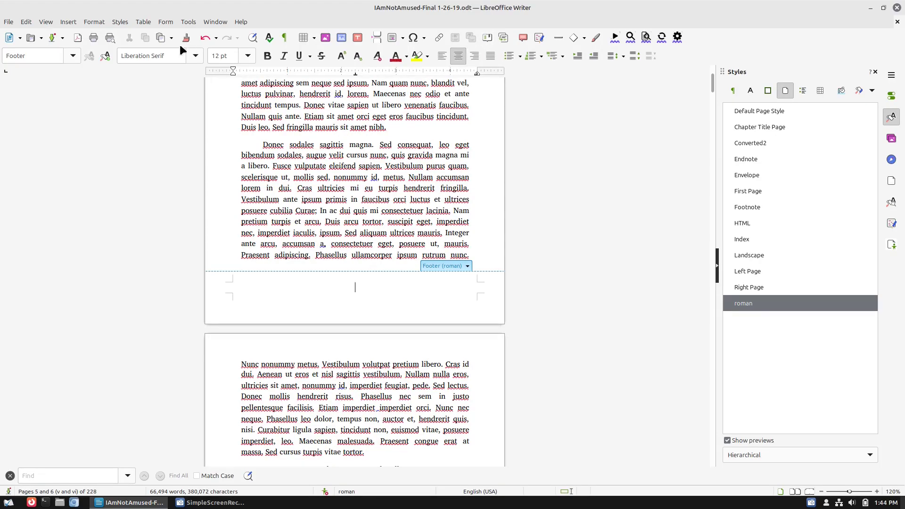
{"action": "left_click", "coordinate": [67, 23]}
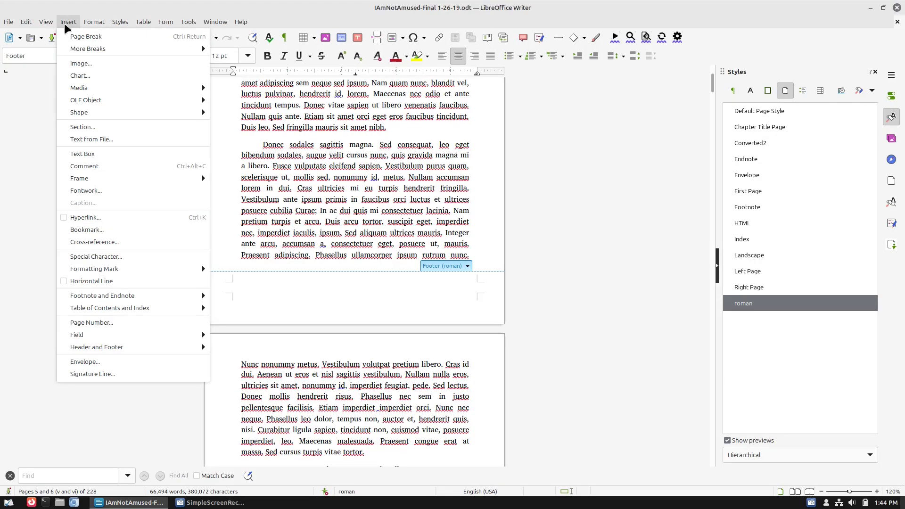
{"action": "left_click", "coordinate": [111, 321]}
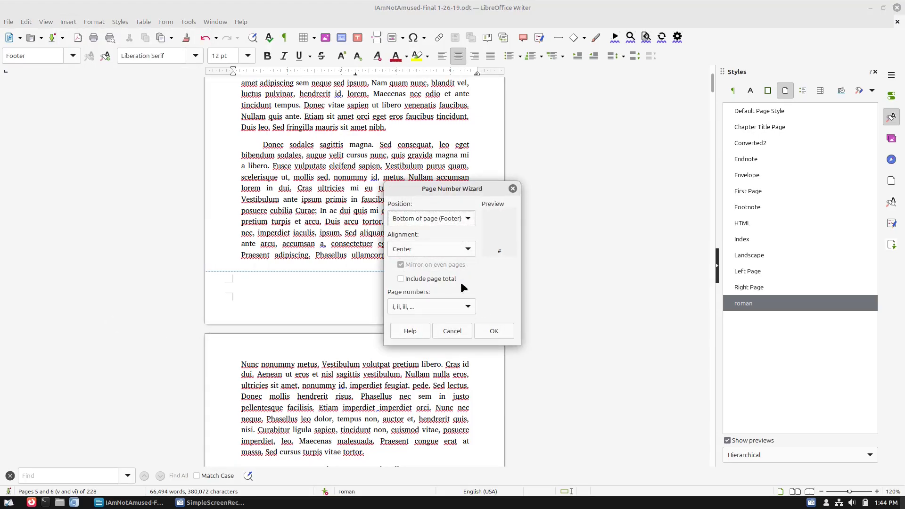
{"action": "left_click", "coordinate": [497, 332]}
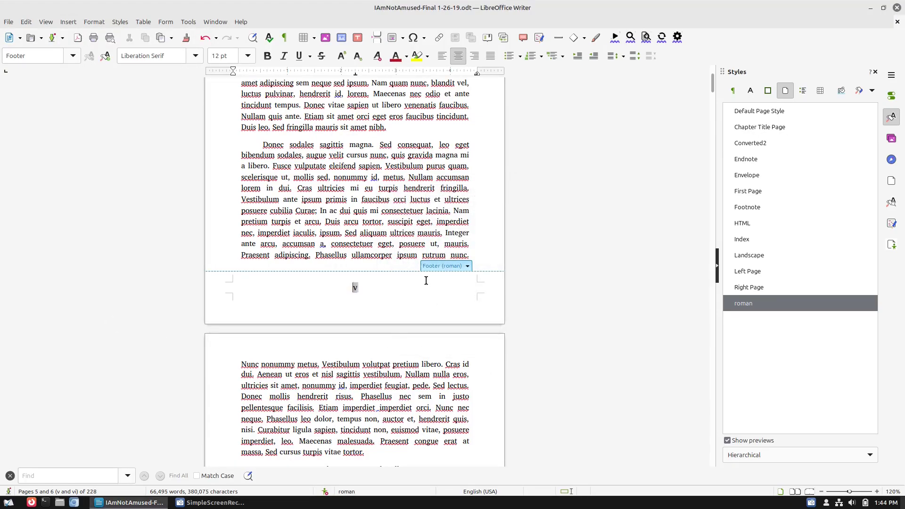
Step: Check the page numbers in the roman footers from the Forward through the pages before the Contents
{"action": "scroll", "coordinate": [431, 285], "scroll_direction": "up", "scroll_amount": 4}
{"action": "scroll", "coordinate": [377, 296], "scroll_direction": "down", "scroll_amount": 3}
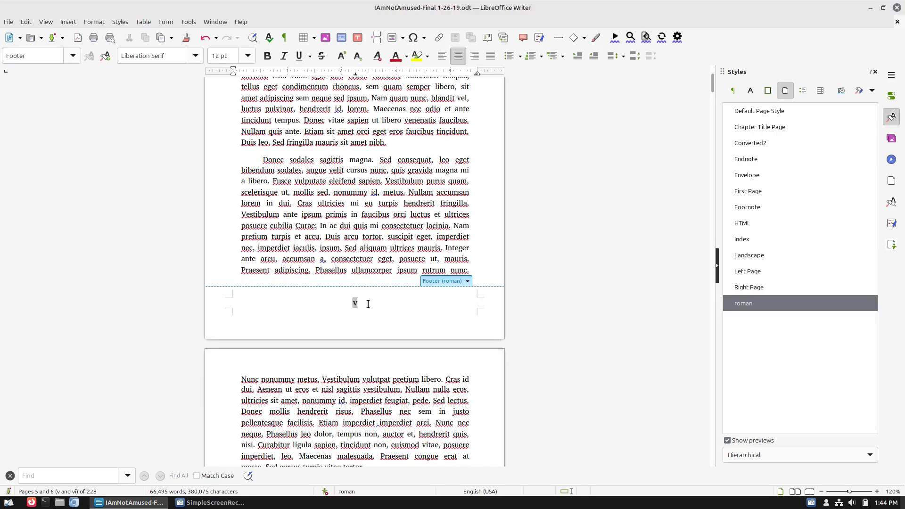
{"action": "scroll", "coordinate": [368, 304], "scroll_direction": "down", "scroll_amount": 2}
{"action": "scroll", "coordinate": [369, 304], "scroll_direction": "down", "scroll_amount": 18}
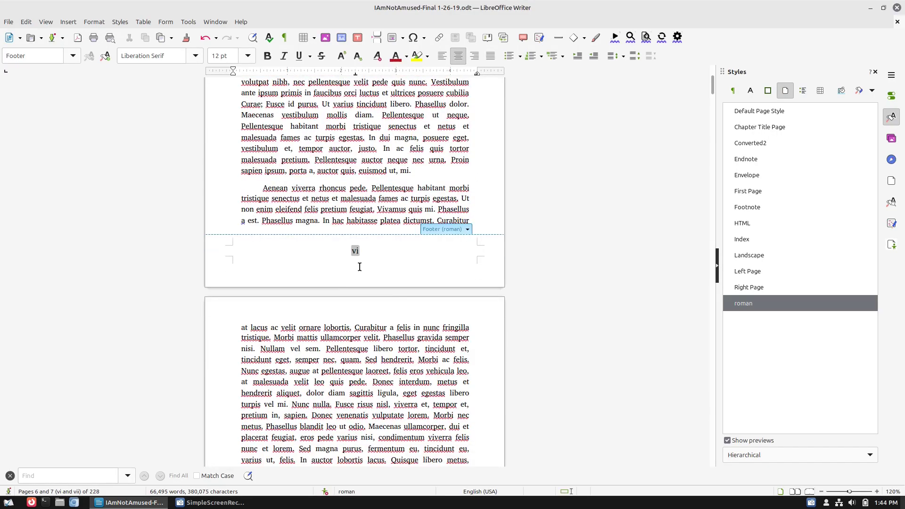
{"action": "scroll", "coordinate": [381, 274], "scroll_direction": "down", "scroll_amount": 15}
{"action": "scroll", "coordinate": [377, 301], "scroll_direction": "down", "scroll_amount": 15}
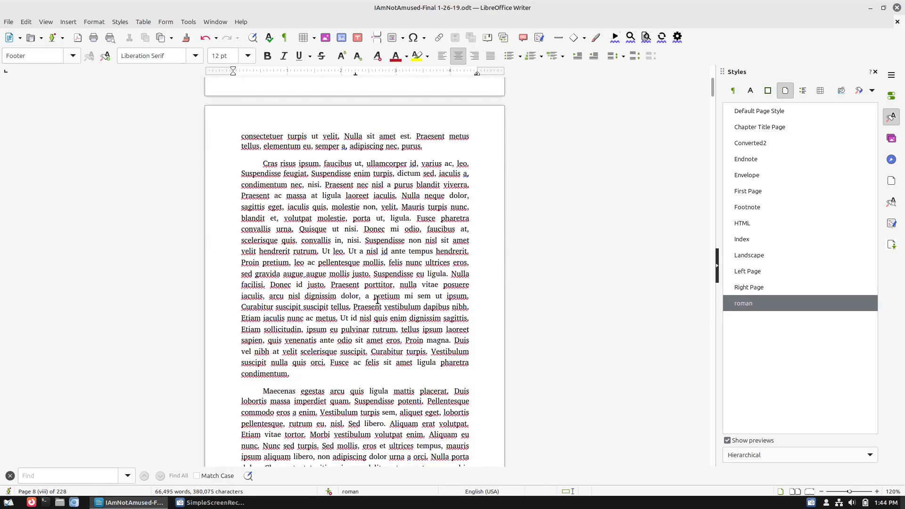
{"action": "scroll", "coordinate": [383, 302], "scroll_direction": "down", "scroll_amount": 15}
{"action": "scroll", "coordinate": [384, 303], "scroll_direction": "down", "scroll_amount": 20}
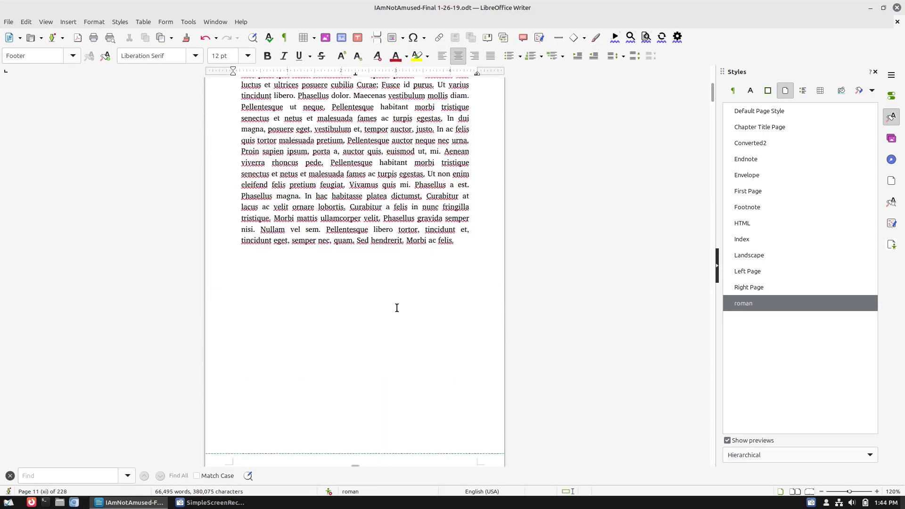
Step: Update the table of contents on the Contents page to refresh its page numbers
{"action": "scroll", "coordinate": [402, 251], "scroll_direction": "up", "scroll_amount": 3}
{"action": "right_click", "coordinate": [402, 252]}
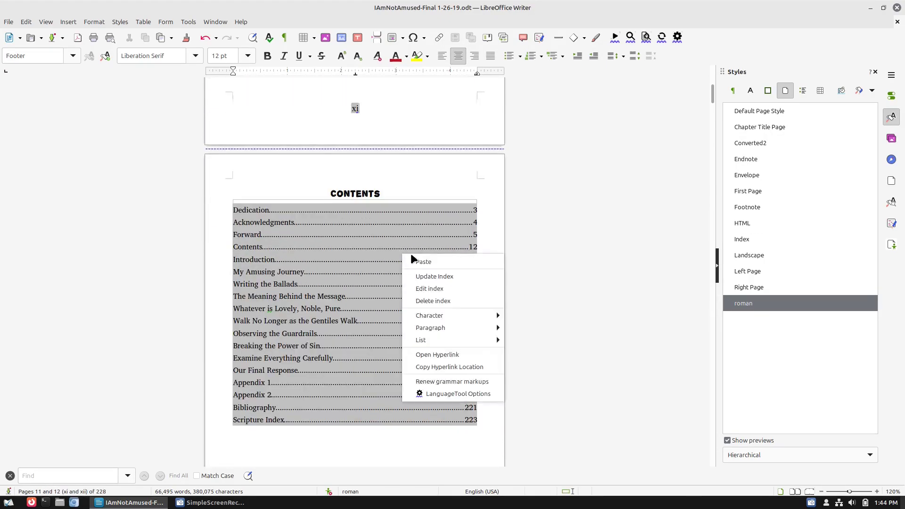
{"action": "left_click", "coordinate": [464, 281]}
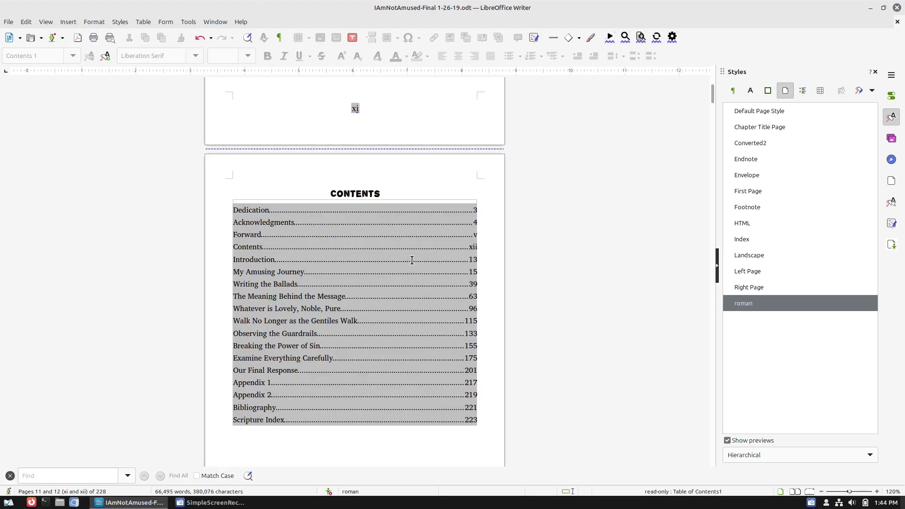
Step: Compare the number format of the table of contents entries with the footer number on the Contents page
{"action": "scroll", "coordinate": [470, 262], "scroll_direction": "down", "scroll_amount": 5}
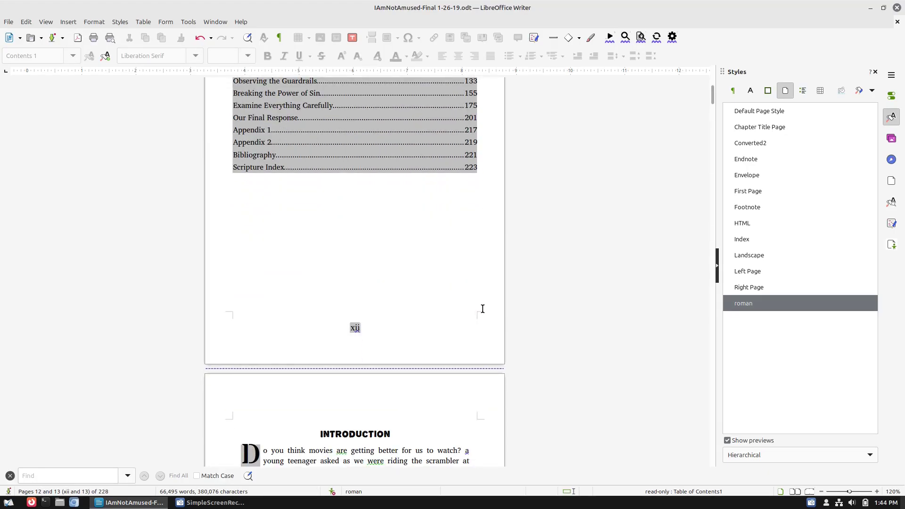
{"action": "scroll", "coordinate": [480, 306], "scroll_direction": "up", "scroll_amount": 5}
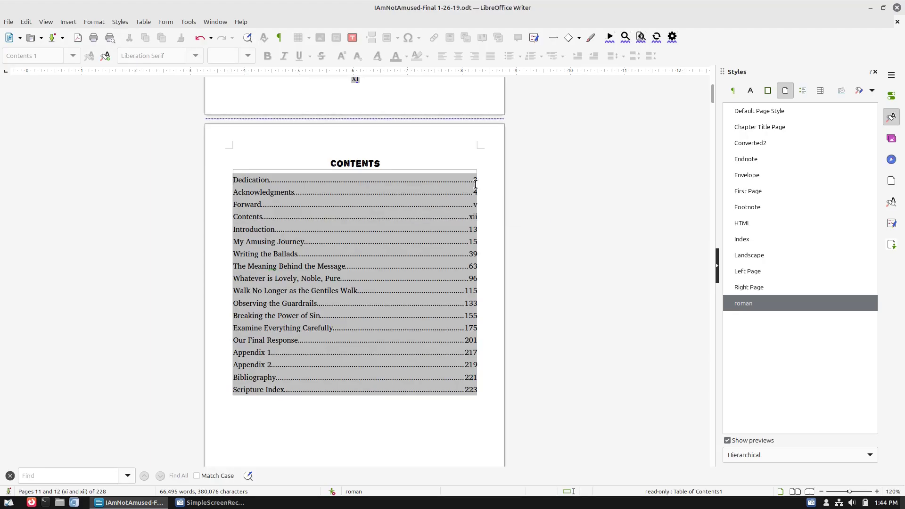
{"action": "scroll", "coordinate": [472, 204], "scroll_direction": "up", "scroll_amount": 5}
{"action": "scroll", "coordinate": [452, 245], "scroll_direction": "down", "scroll_amount": 4}
{"action": "scroll", "coordinate": [450, 237], "scroll_direction": "down", "scroll_amount": 2}
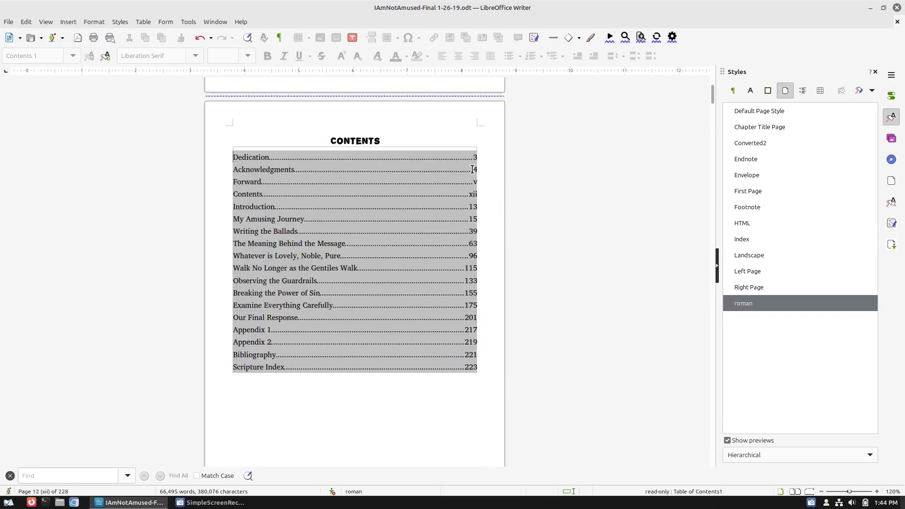
Step: Set the Default Page Style's page numbers to i, ii, iii, starting from the title page area, and save the style
{"action": "scroll", "coordinate": [490, 247], "scroll_direction": "up", "scroll_amount": 20}
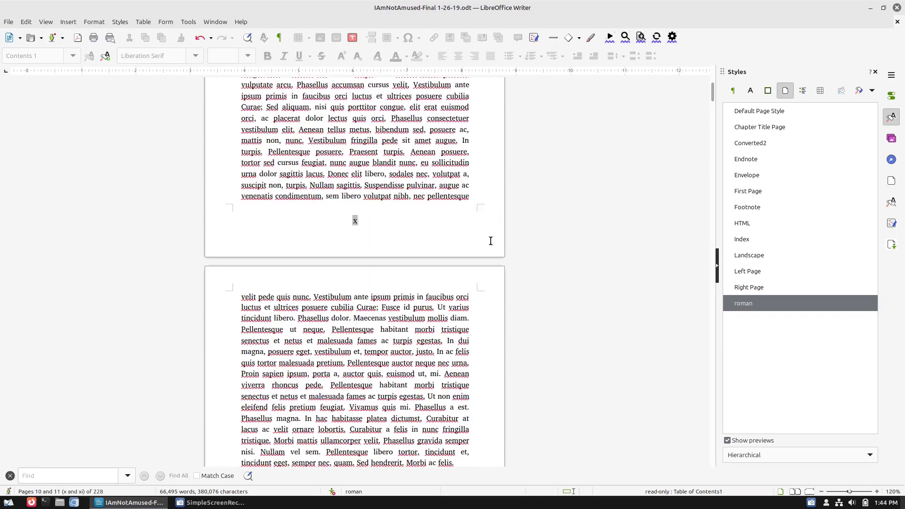
{"action": "scroll", "coordinate": [490, 240], "scroll_direction": "up", "scroll_amount": 20}
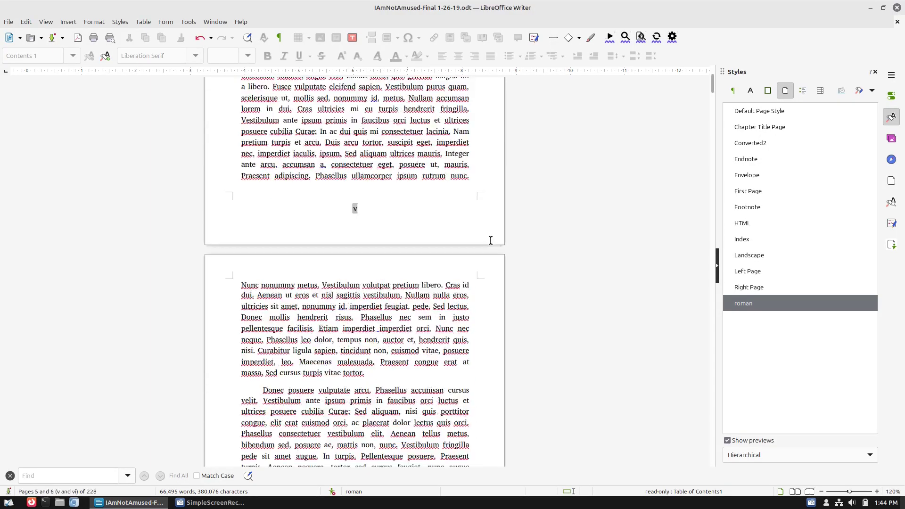
{"action": "scroll", "coordinate": [491, 240], "scroll_direction": "up", "scroll_amount": 20}
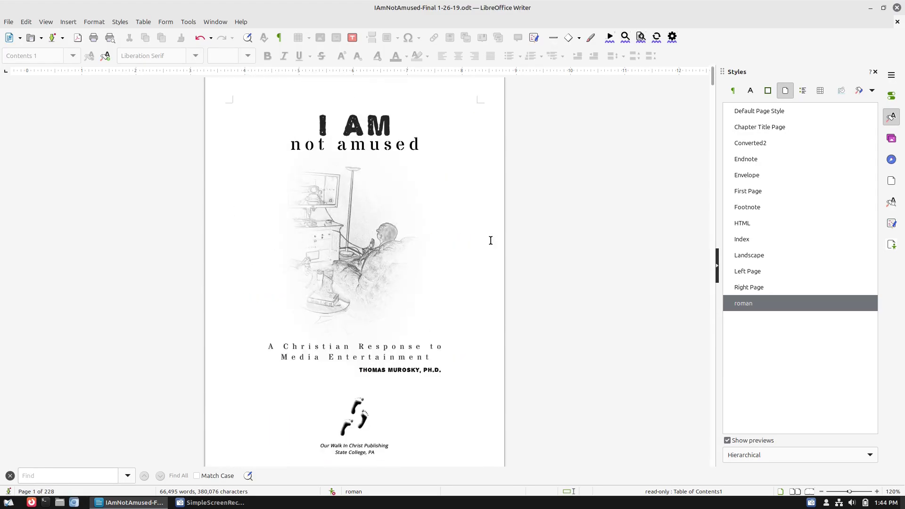
{"action": "scroll", "coordinate": [481, 236], "scroll_direction": "down", "scroll_amount": 5}
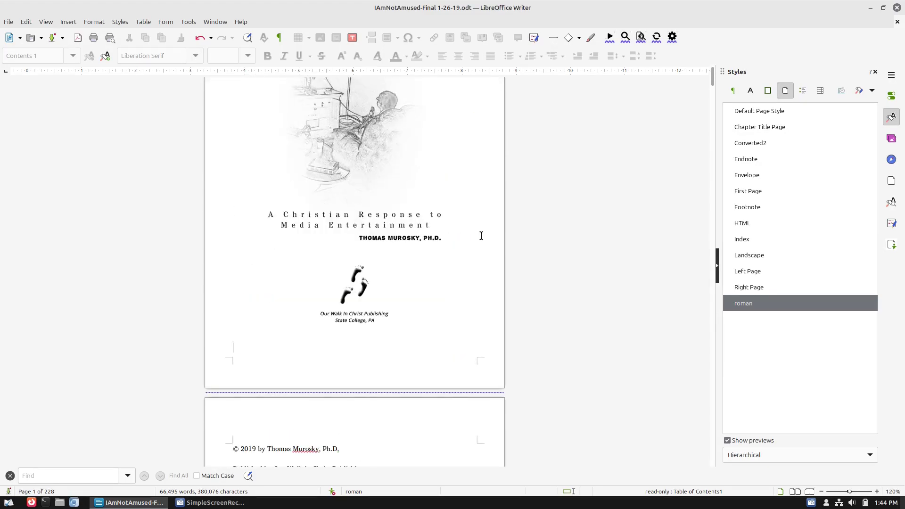
{"action": "left_click", "coordinate": [487, 245]}
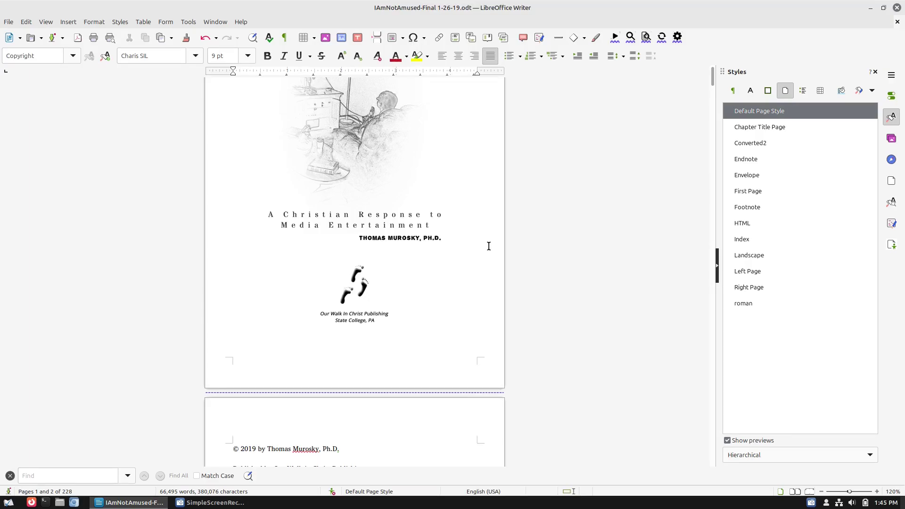
{"action": "right_click", "coordinate": [779, 110]}
{"action": "left_click", "coordinate": [816, 129]}
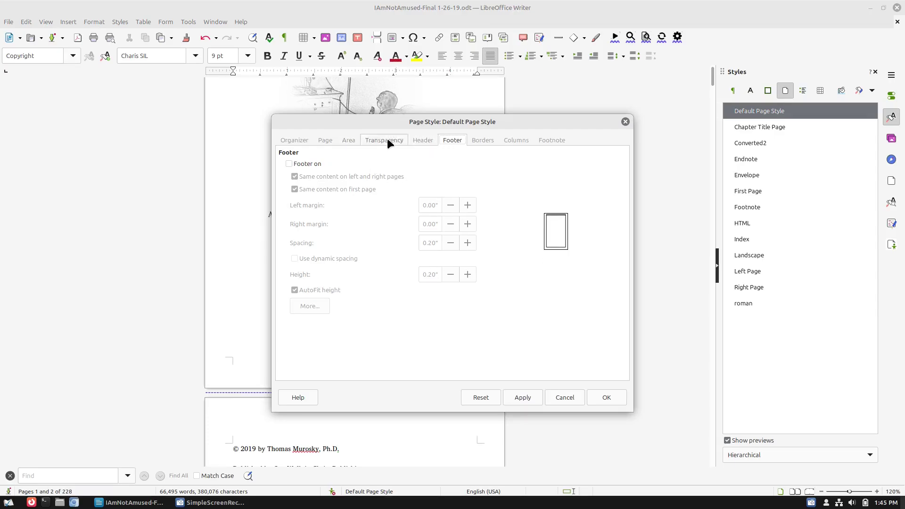
{"action": "left_click", "coordinate": [327, 139]}
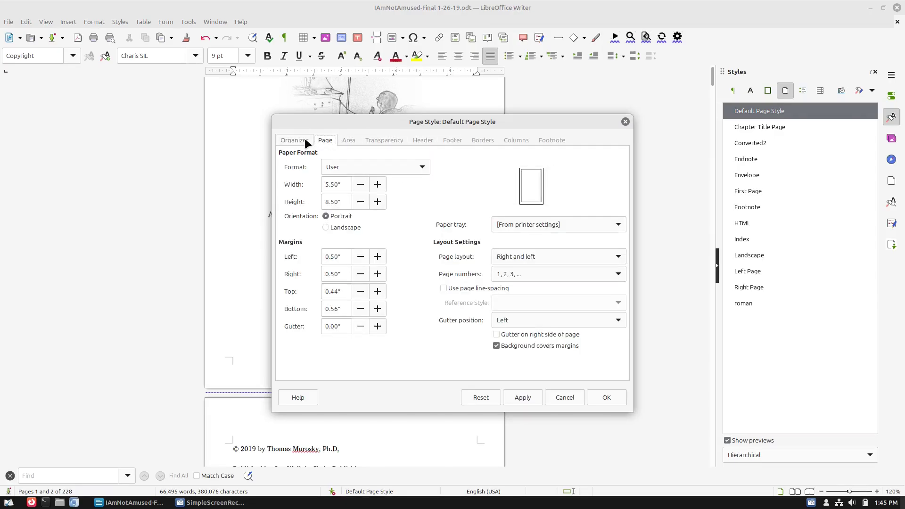
{"action": "left_click", "coordinate": [617, 271]}
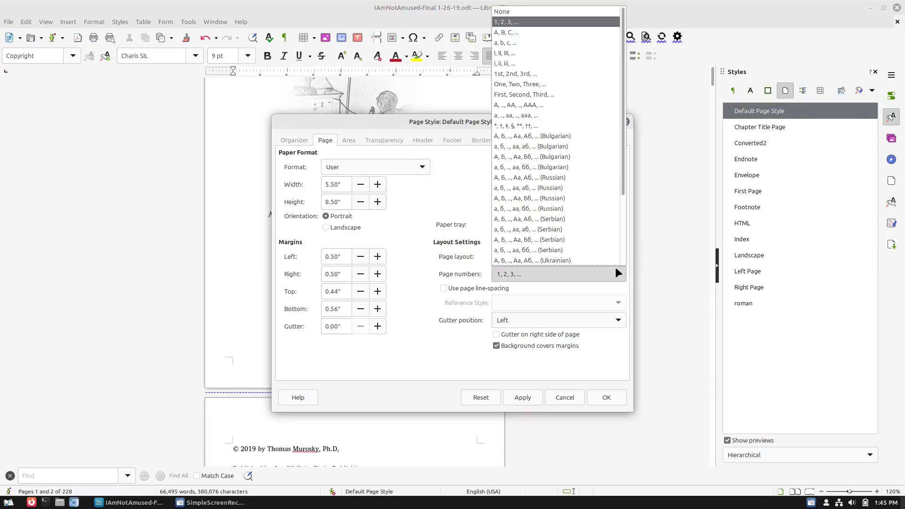
{"action": "left_click", "coordinate": [574, 63]}
{"action": "left_click", "coordinate": [608, 397]}
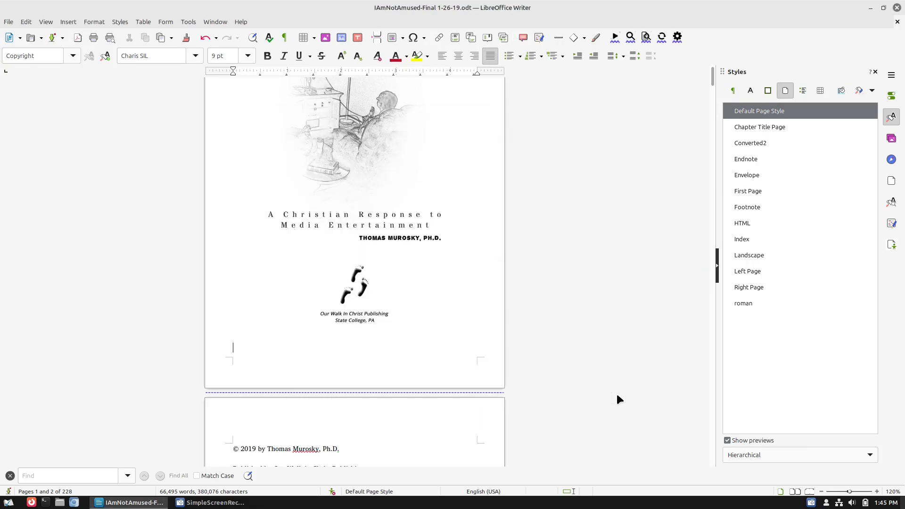
Step: Update the table of contents on the Contents page so its entries use the current page number format
{"action": "scroll", "coordinate": [569, 277], "scroll_direction": "down", "scroll_amount": 10}
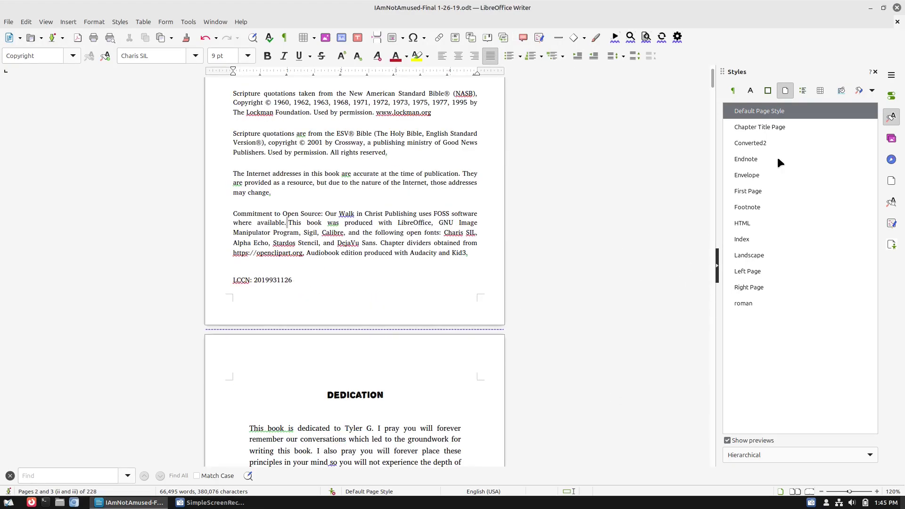
{"action": "left_click", "coordinate": [891, 159]}
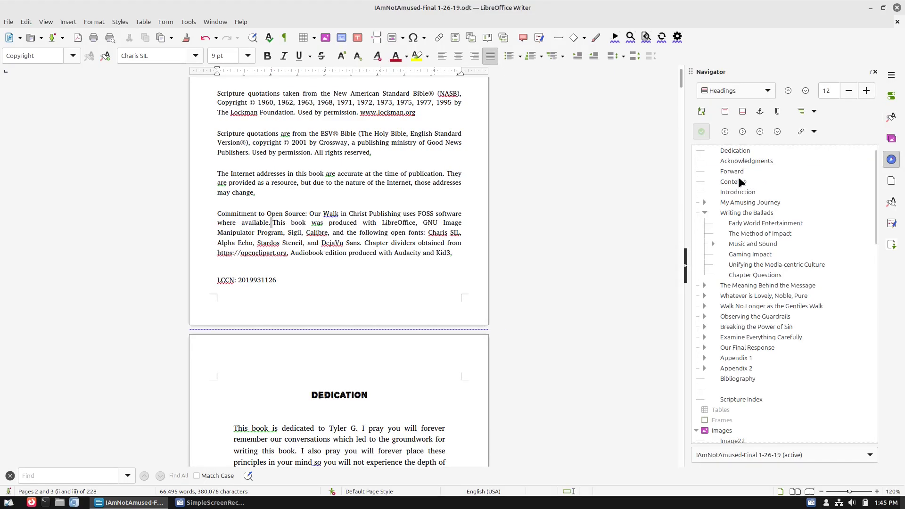
{"action": "left_click", "coordinate": [738, 182]}
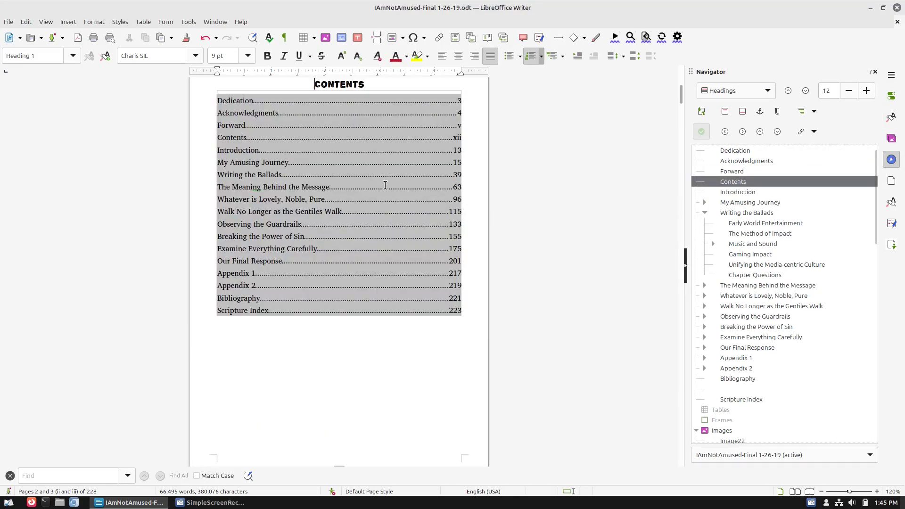
{"action": "scroll", "coordinate": [383, 186], "scroll_direction": "up", "scroll_amount": 3}
{"action": "left_click", "coordinate": [402, 296]}
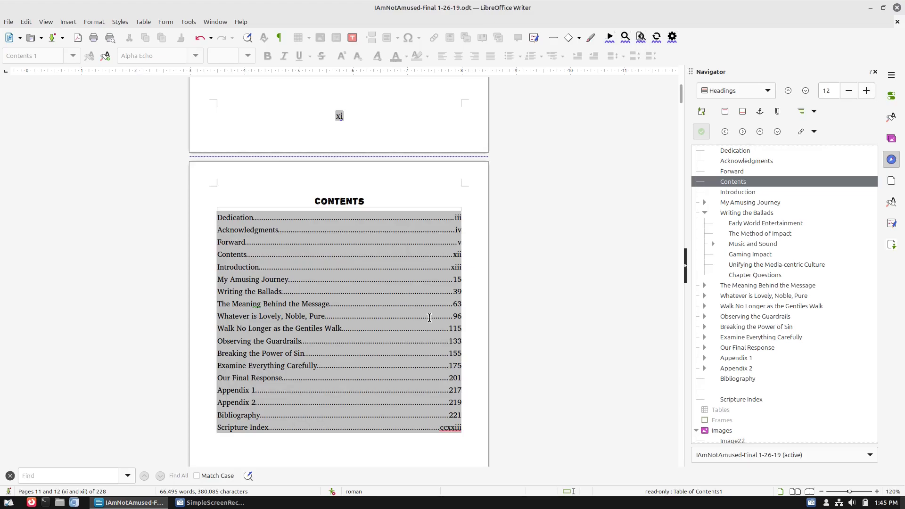
Step: Go to the Scripture Index page and check the page layout settings of its Default Page Style
{"action": "left_click", "coordinate": [891, 159]}
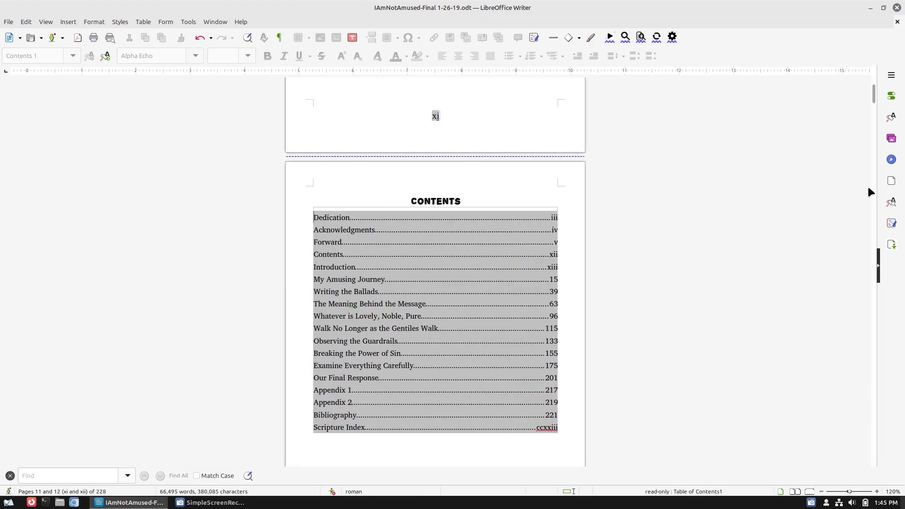
{"action": "left_click", "coordinate": [891, 160]}
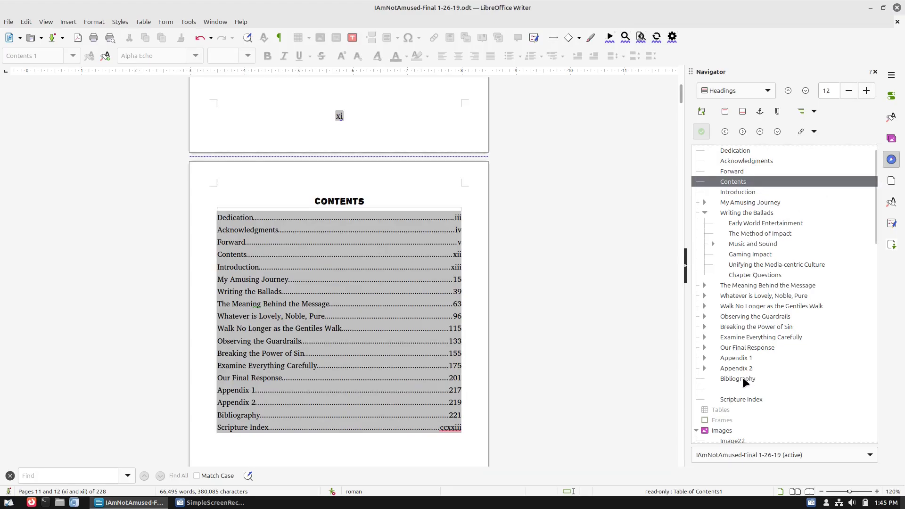
{"action": "double_click", "coordinate": [742, 399]}
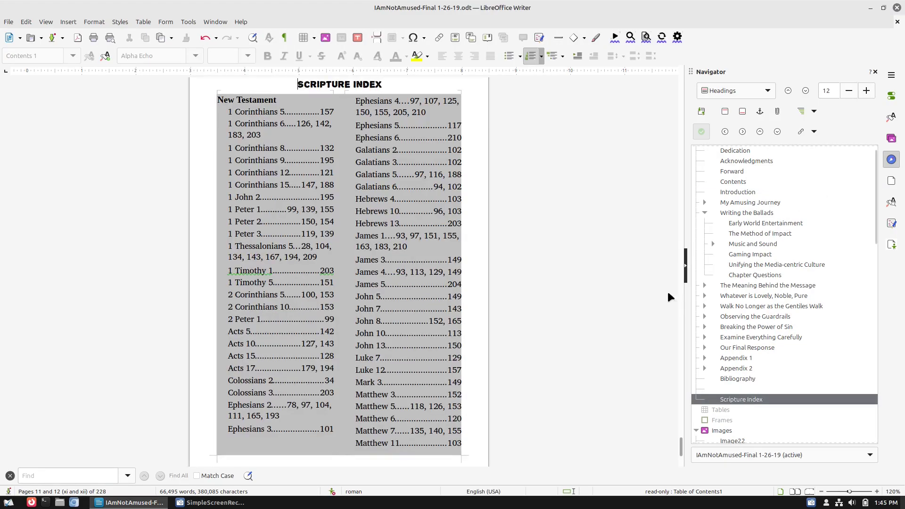
{"action": "left_click", "coordinate": [473, 312]}
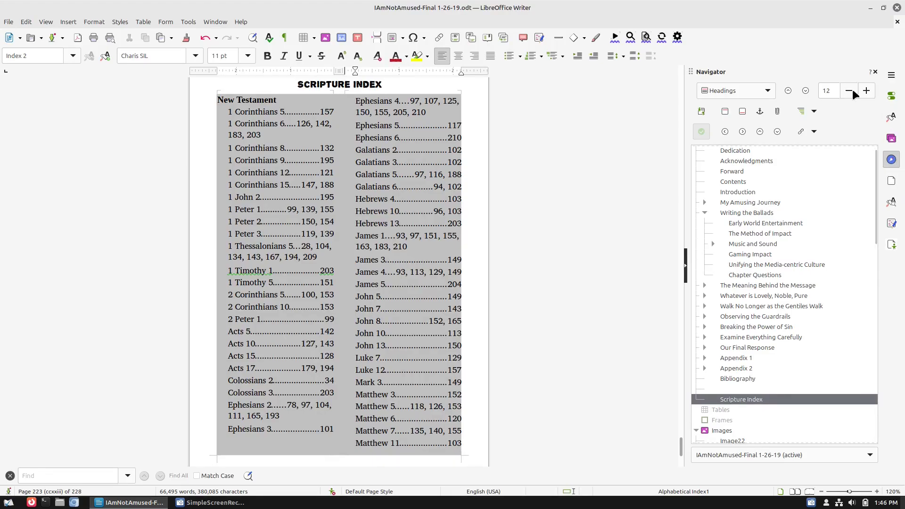
{"action": "left_click", "coordinate": [890, 120]}
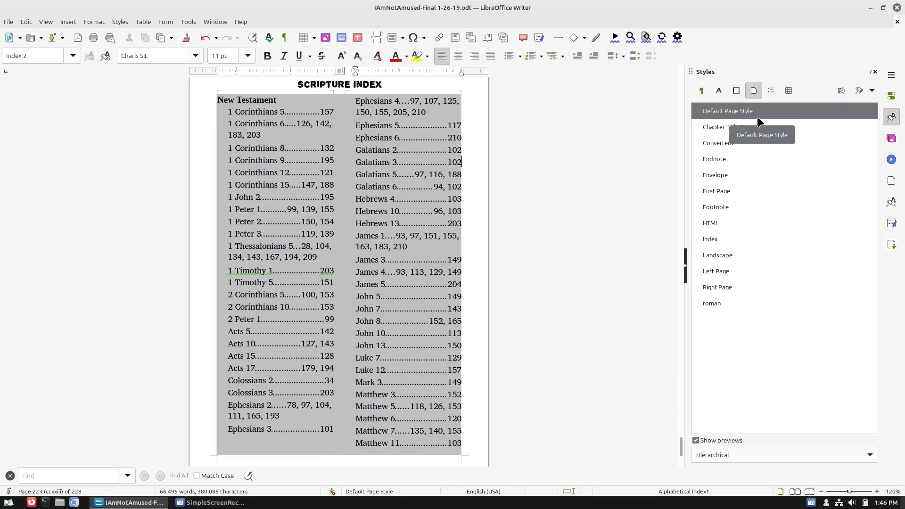
{"action": "right_click", "coordinate": [722, 111]}
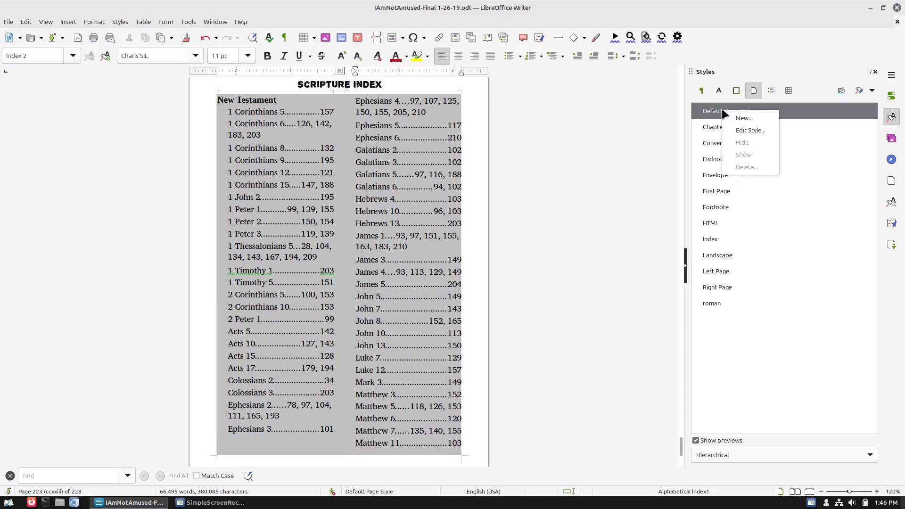
{"action": "left_click", "coordinate": [753, 131]}
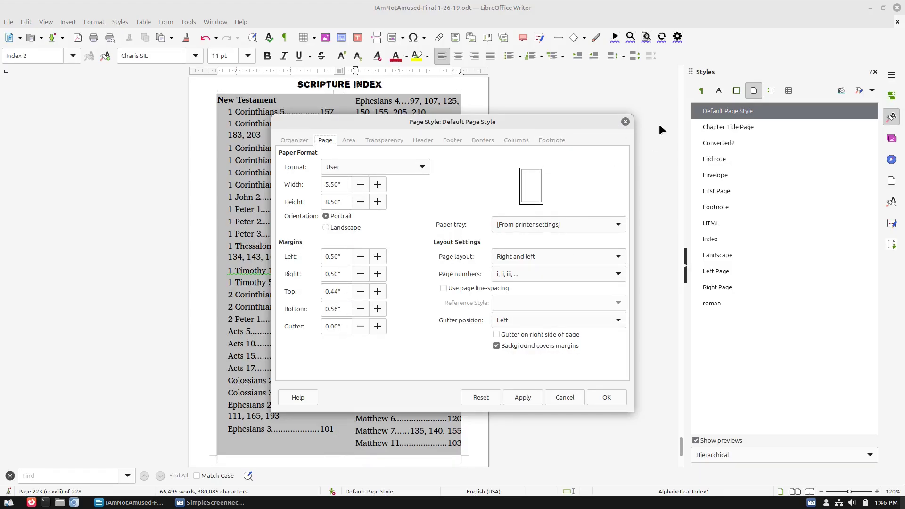
{"action": "left_click", "coordinate": [625, 122]}
Step: Create a new page style named scripture with scripture as its own next style
{"action": "right_click", "coordinate": [720, 111]}
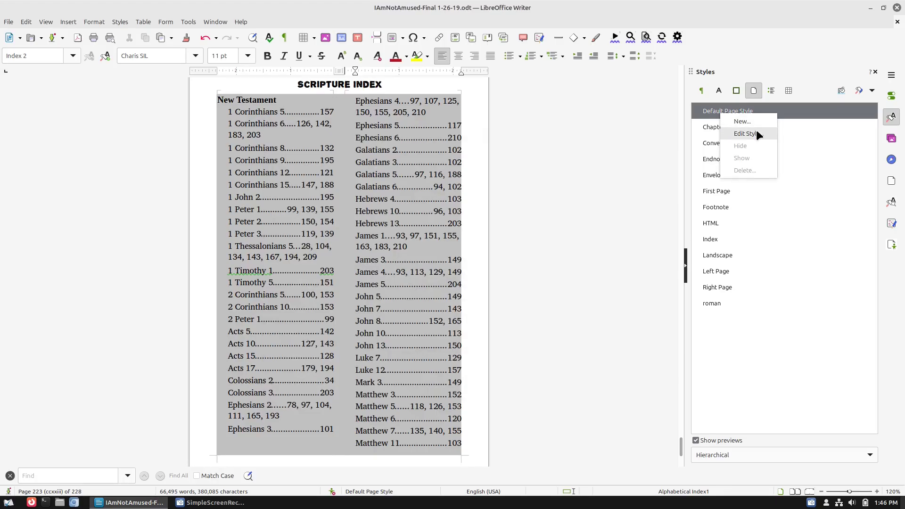
{"action": "left_click", "coordinate": [744, 121]}
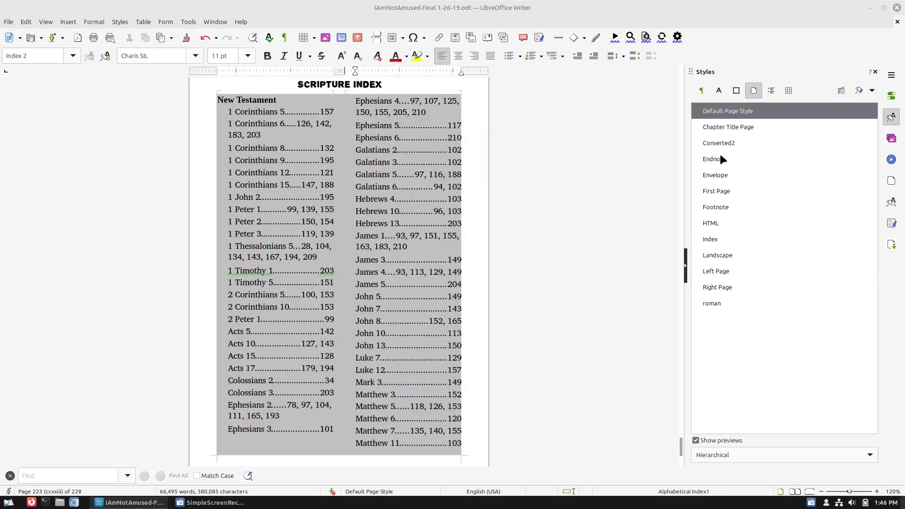
{"action": "type", "text": "script"}
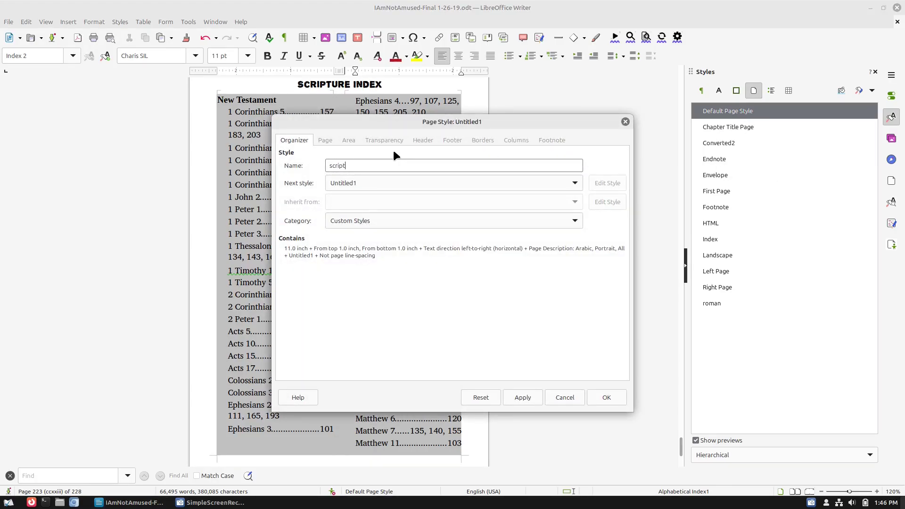
{"action": "type", "text": "ure"}
{"action": "left_click", "coordinate": [357, 183]}
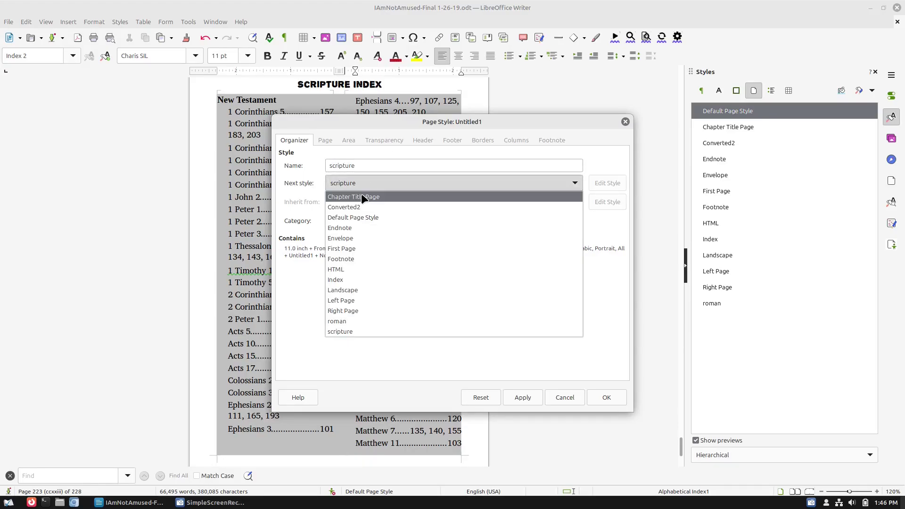
{"action": "left_click", "coordinate": [354, 332]}
Step: Set the scripture style's page size to 5.5" by 8.5" with margins of 0.50" left and right, 0.44" top and 0.56" bottom
{"action": "left_click", "coordinate": [325, 140]}
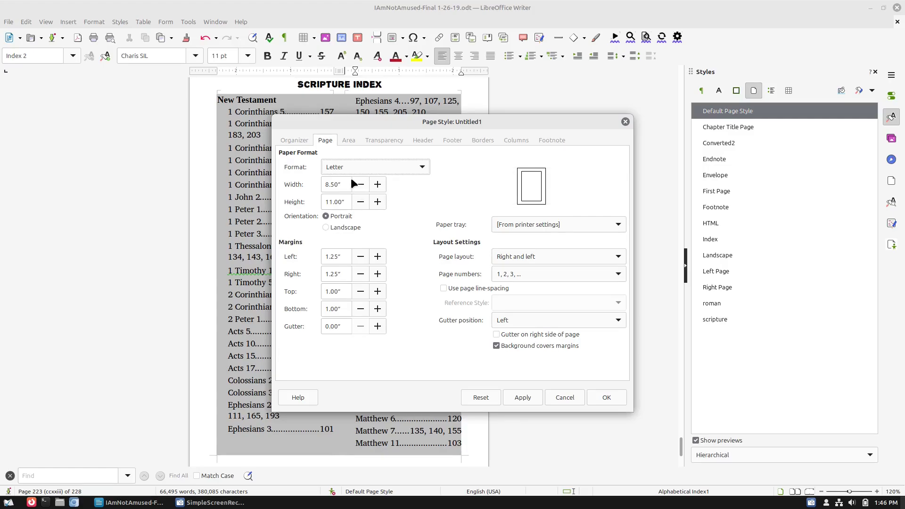
{"action": "key", "text": "Tab"}
{"action": "type", "text": "5.5"}
{"action": "key", "text": "Tab"}
{"action": "type", "text": "8.5"}
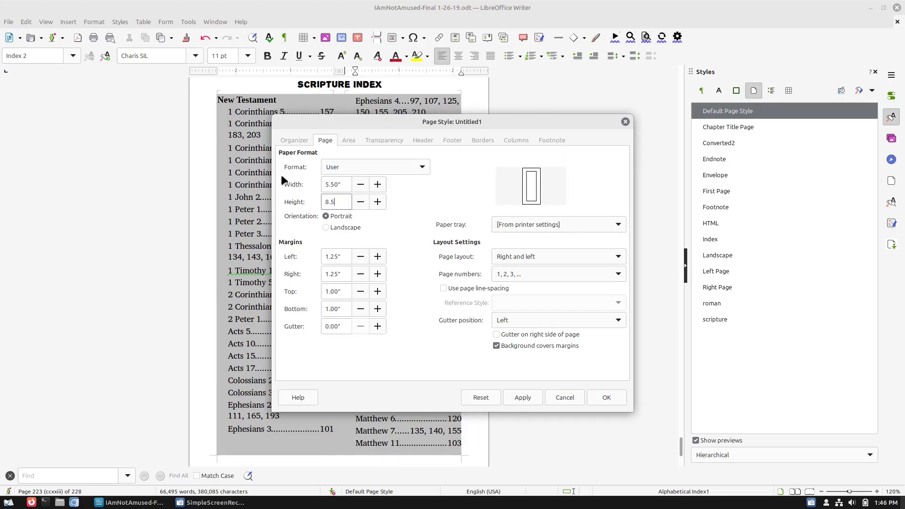
{"action": "key", "text": "Tab"}
{"action": "key", "text": "Tab"}
{"action": "type", "text": "0.5"}
{"action": "key", "text": "Tab"}
{"action": "type", "text": "0.5"}
{"action": "key", "text": "Tab"}
{"action": "type", "text": "."}
{"action": "key", "text": "Tab"}
{"action": "type", "text": "."}
{"action": "key", "text": "Tab"}
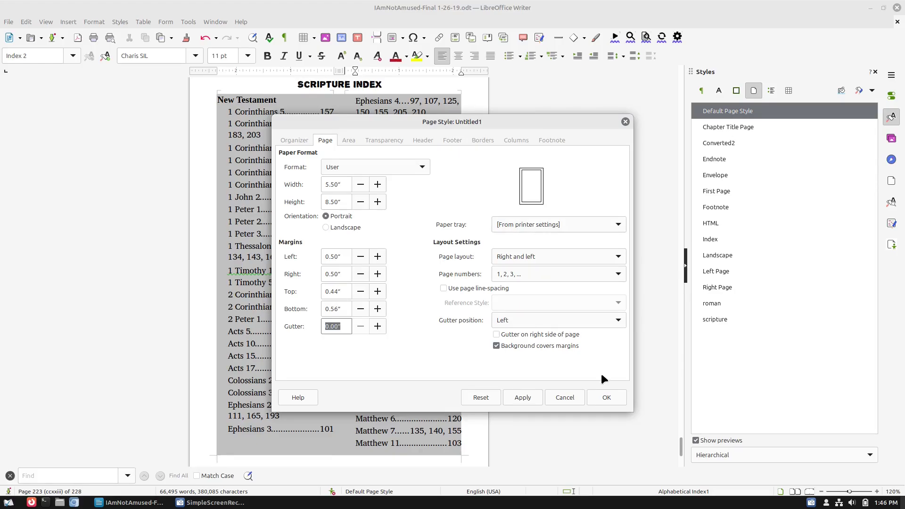
Step: Review the new scripture page style's organizer settings and save the style
{"action": "left_click", "coordinate": [423, 140]}
{"action": "left_click", "coordinate": [294, 140]}
{"action": "left_click", "coordinate": [443, 140]}
{"action": "left_click", "coordinate": [297, 140]}
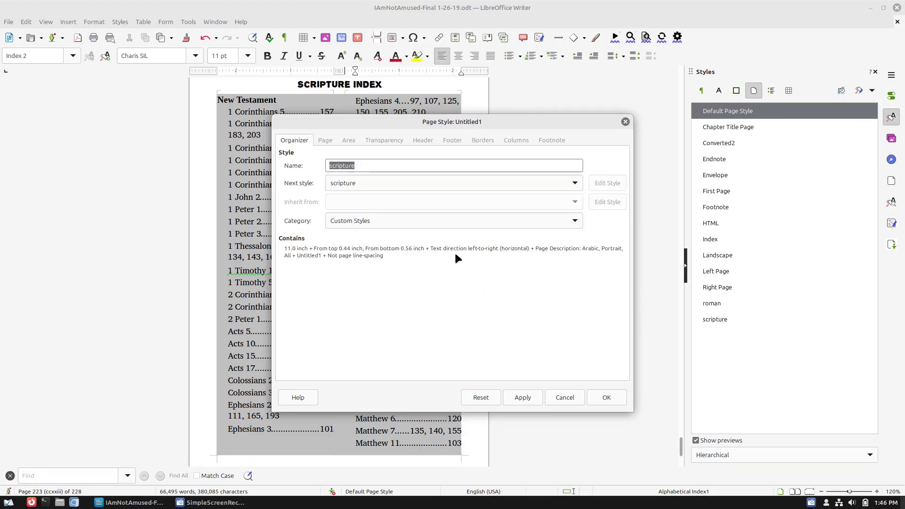
{"action": "left_click", "coordinate": [607, 395]}
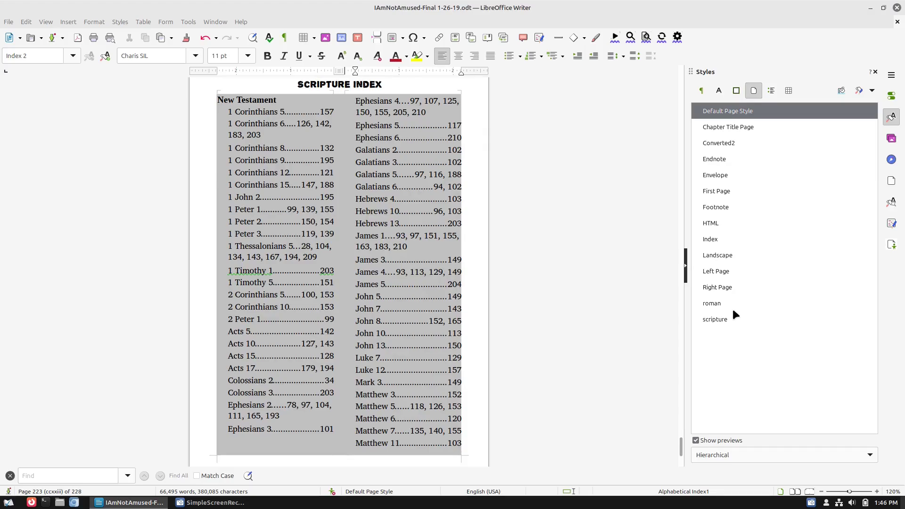
Step: Apply the scripture page style to the Scripture Index pages
{"action": "left_click", "coordinate": [891, 160]}
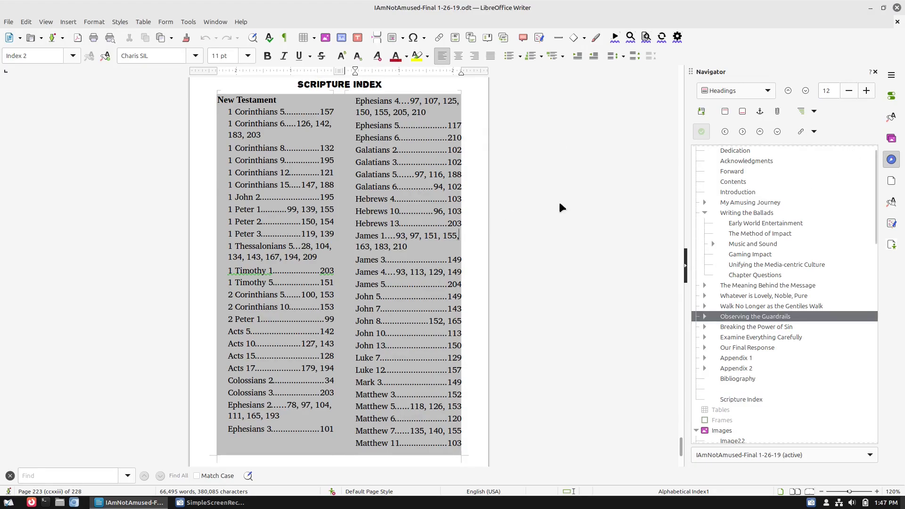
{"action": "left_click", "coordinate": [891, 117]}
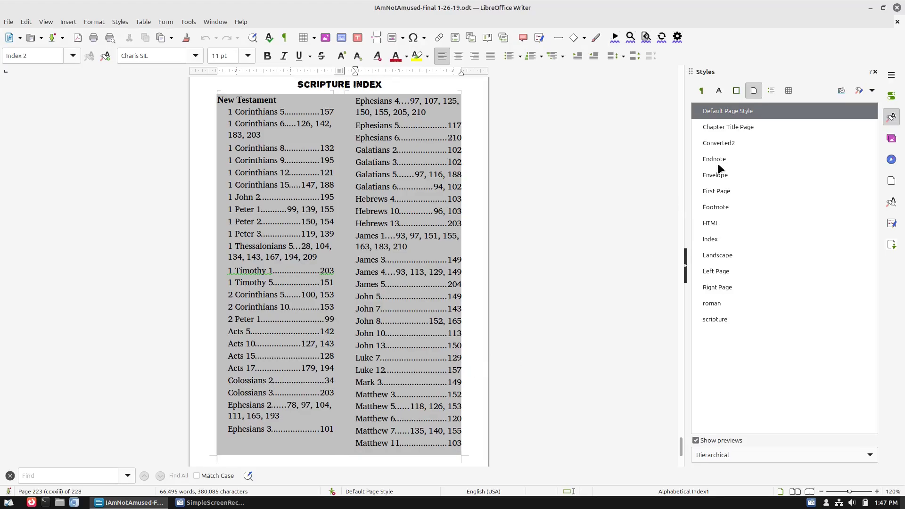
{"action": "double_click", "coordinate": [712, 320]}
{"action": "scroll", "coordinate": [463, 322], "scroll_direction": "down", "scroll_amount": 12}
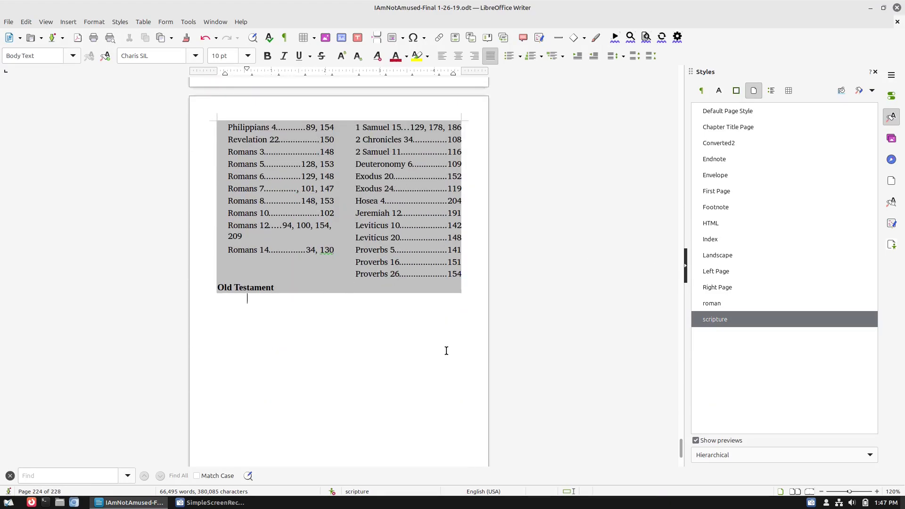
Step: Return to the Contents page and update the table of contents to refresh the Scripture Index entry
{"action": "left_click", "coordinate": [891, 160]}
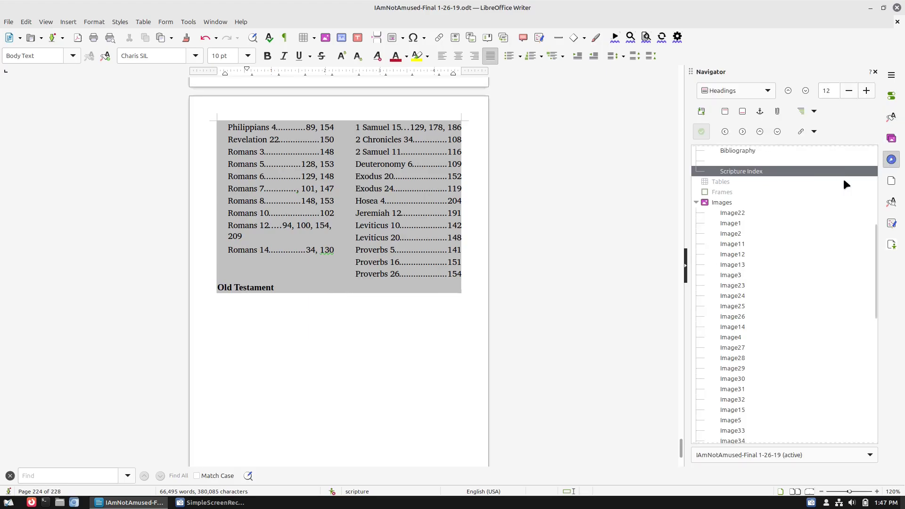
{"action": "scroll", "coordinate": [757, 196], "scroll_direction": "up", "scroll_amount": 8}
{"action": "double_click", "coordinate": [744, 192]}
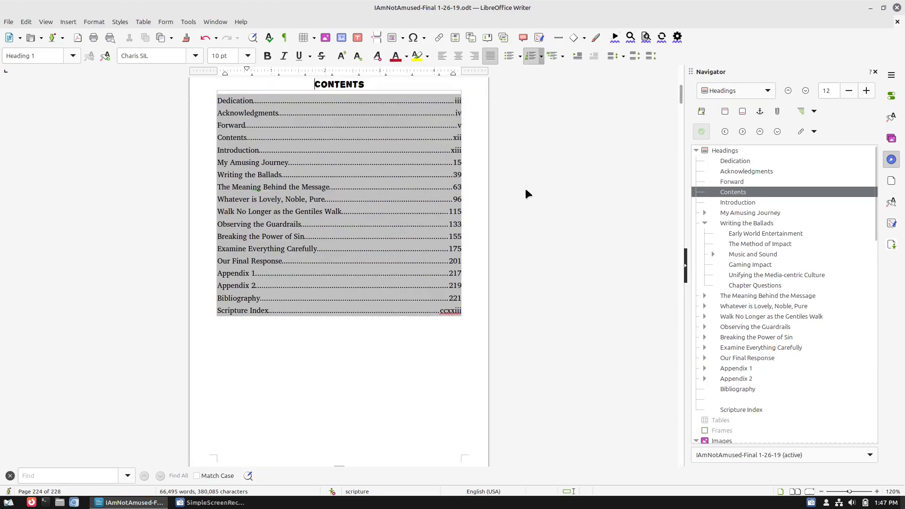
{"action": "right_click", "coordinate": [396, 171]}
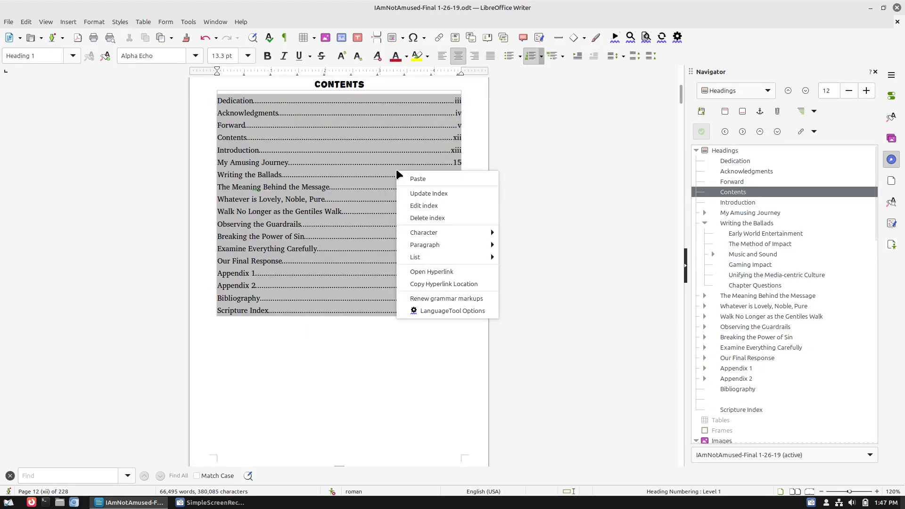
{"action": "left_click", "coordinate": [436, 194]}
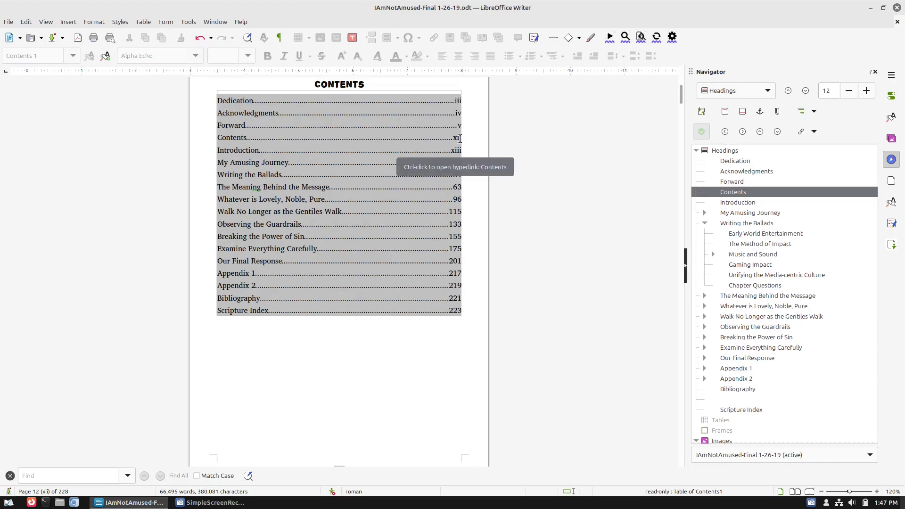
Step: Examine the footers and page numbering around the Contents and Introduction, and back through the front matter to the title page
{"action": "scroll", "coordinate": [425, 247], "scroll_direction": "up", "scroll_amount": 5}
{"action": "scroll", "coordinate": [424, 246], "scroll_direction": "up", "scroll_amount": 15}
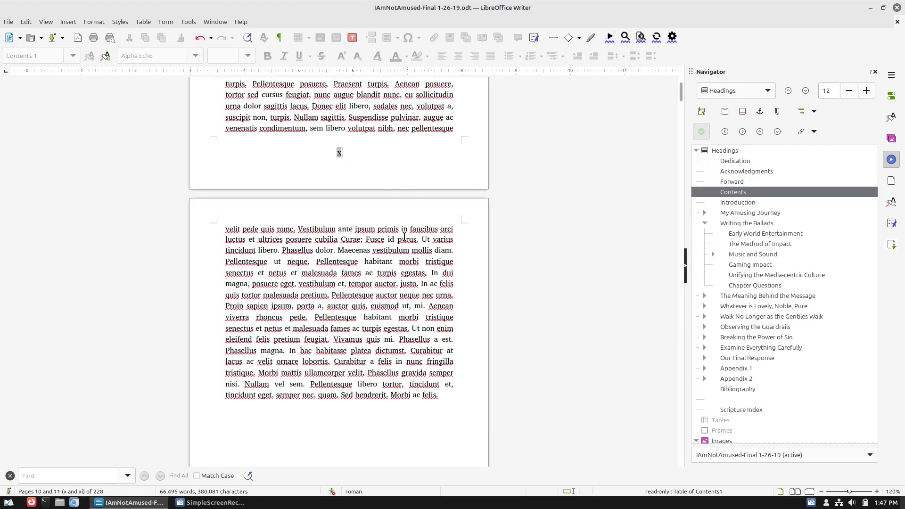
{"action": "scroll", "coordinate": [420, 254], "scroll_direction": "down", "scroll_amount": 8}
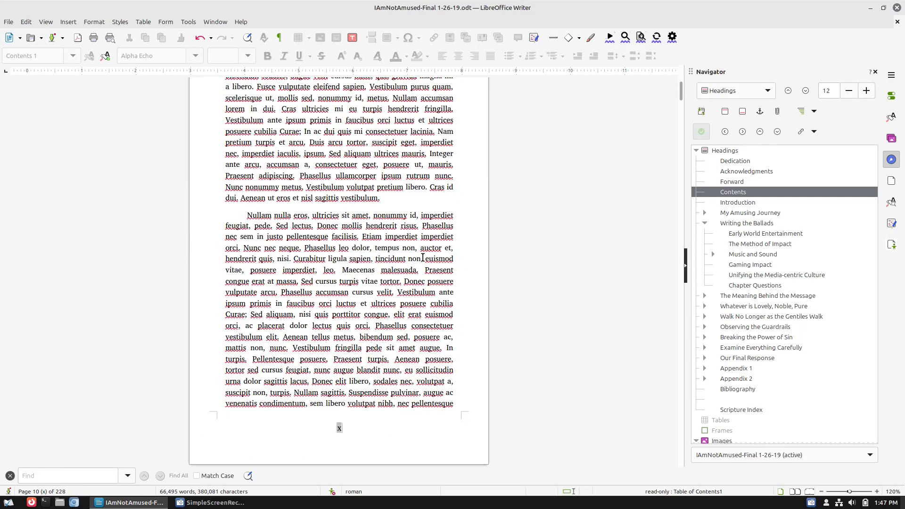
{"action": "scroll", "coordinate": [422, 258], "scroll_direction": "down", "scroll_amount": 10}
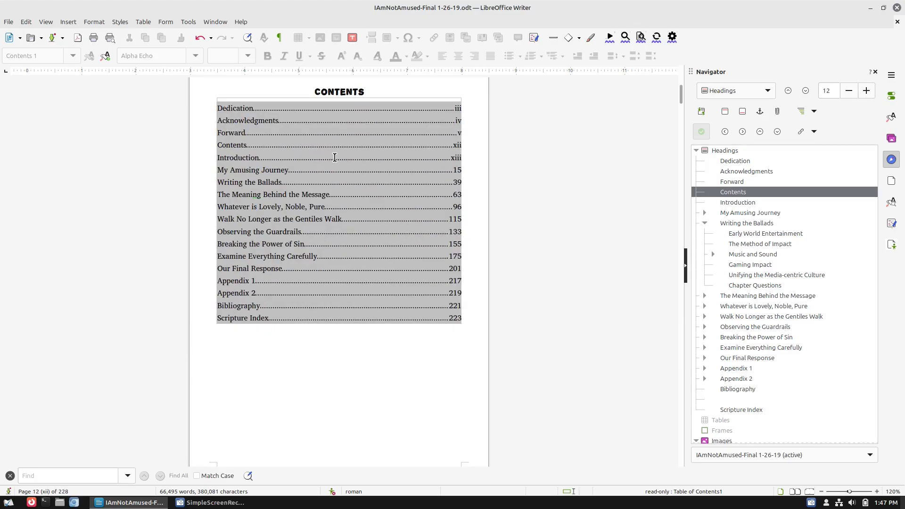
{"action": "scroll", "coordinate": [383, 264], "scroll_direction": "down", "scroll_amount": 10}
{"action": "scroll", "coordinate": [383, 270], "scroll_direction": "down", "scroll_amount": 20}
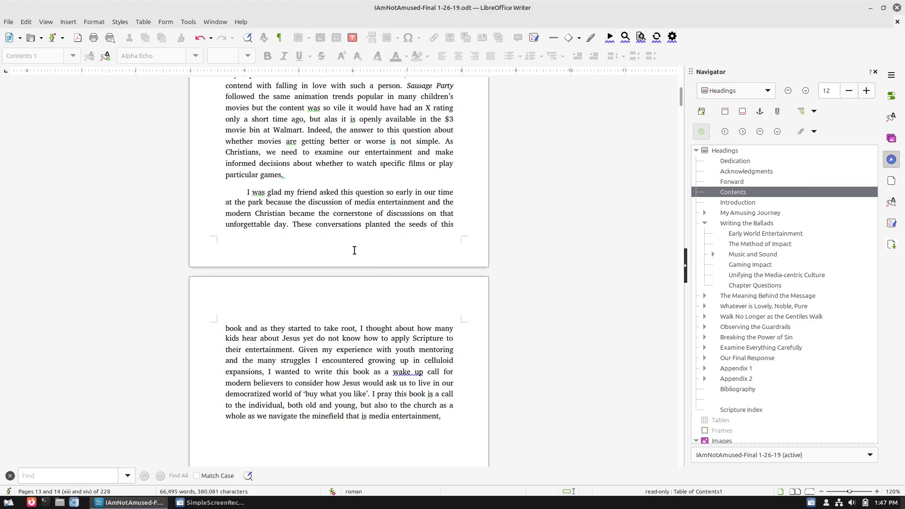
{"action": "scroll", "coordinate": [364, 275], "scroll_direction": "up", "scroll_amount": 13}
{"action": "scroll", "coordinate": [363, 274], "scroll_direction": "up", "scroll_amount": 15}
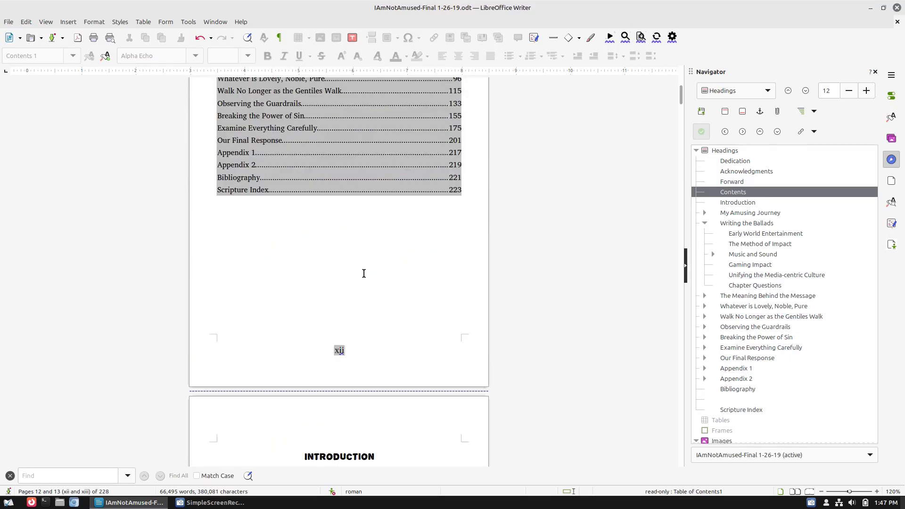
{"action": "scroll", "coordinate": [364, 274], "scroll_direction": "up", "scroll_amount": 20}
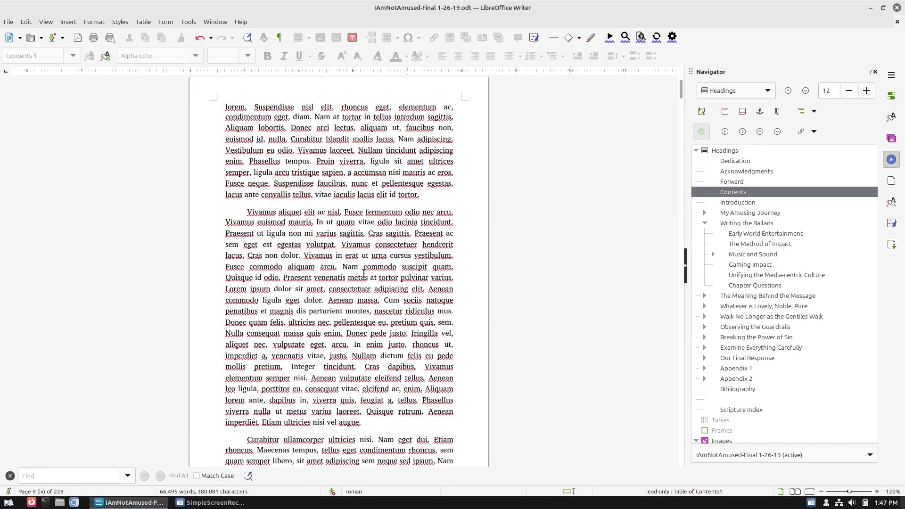
{"action": "scroll", "coordinate": [364, 273], "scroll_direction": "up", "scroll_amount": 20}
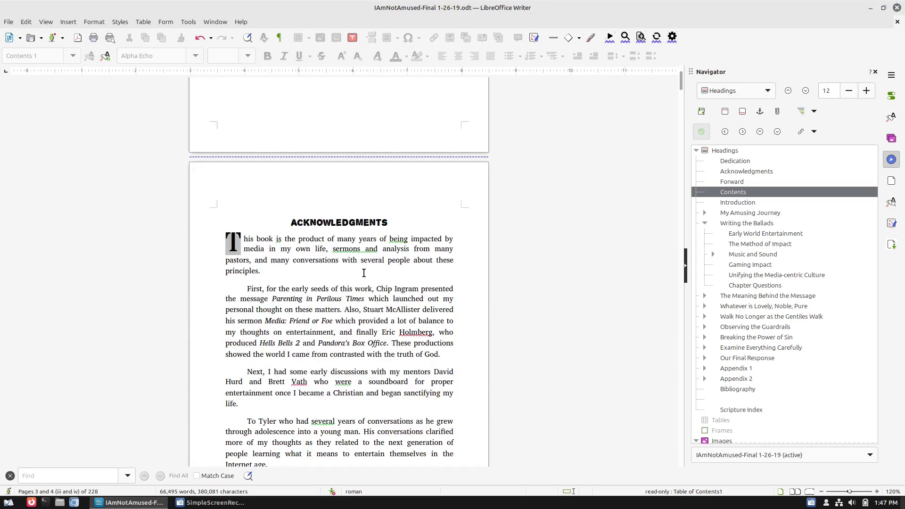
{"action": "scroll", "coordinate": [363, 273], "scroll_direction": "up", "scroll_amount": 4}
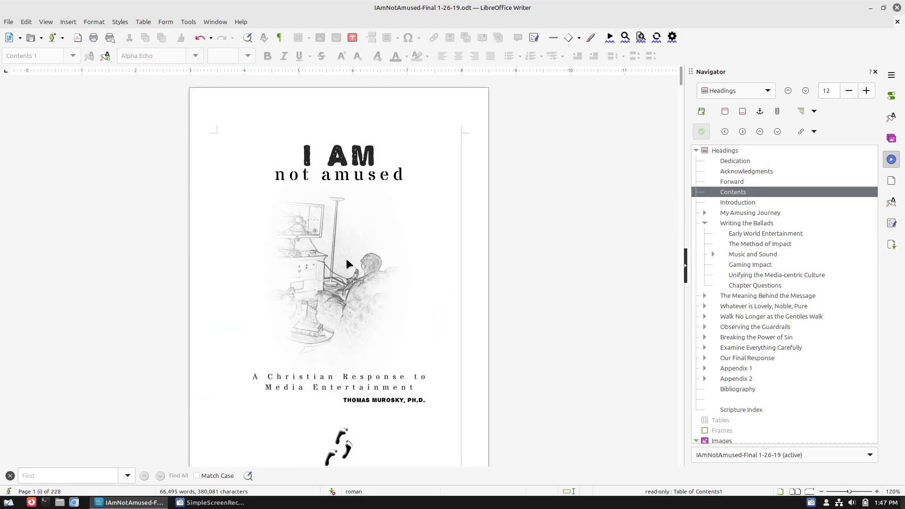
Step: Examine the roman page numbering from the title page through the front matter and Contents to the Introduction
{"action": "scroll", "coordinate": [361, 258], "scroll_direction": "down", "scroll_amount": 12}
{"action": "scroll", "coordinate": [362, 262], "scroll_direction": "down", "scroll_amount": 15}
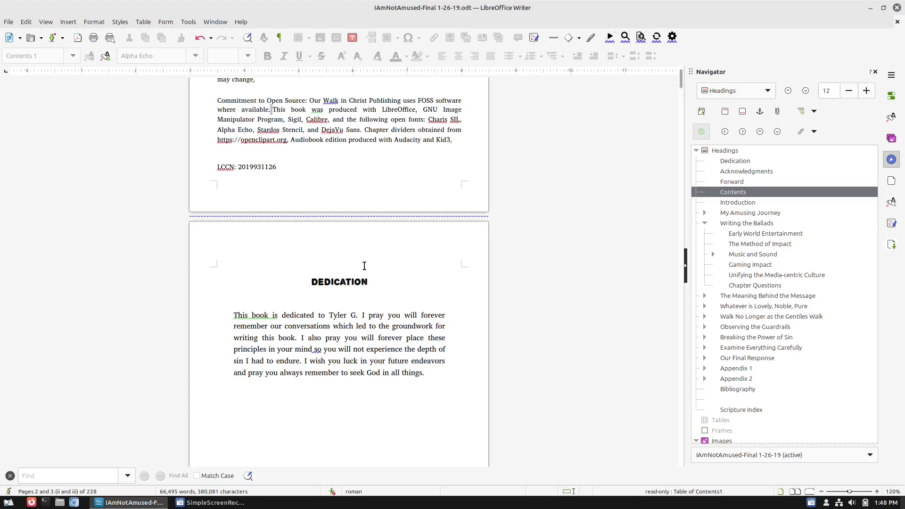
{"action": "scroll", "coordinate": [461, 283], "scroll_direction": "up", "scroll_amount": 5}
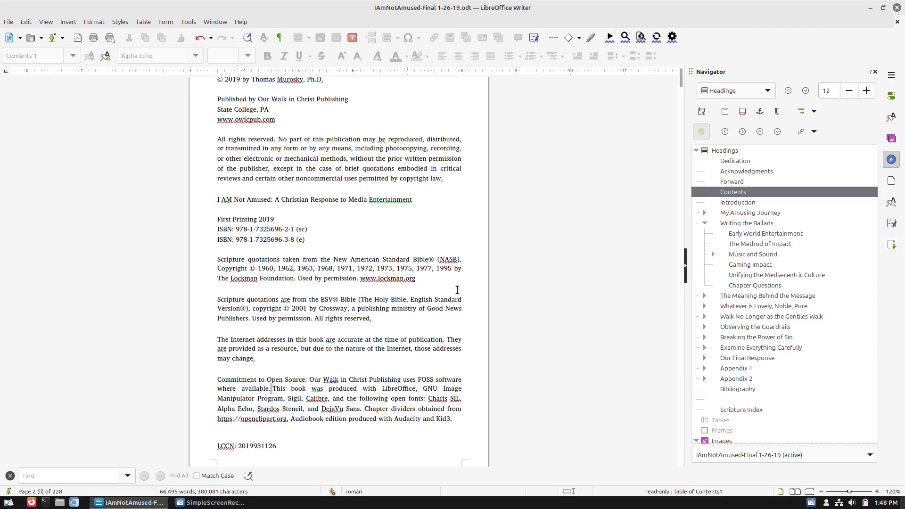
{"action": "scroll", "coordinate": [456, 289], "scroll_direction": "down", "scroll_amount": 4}
{"action": "scroll", "coordinate": [470, 256], "scroll_direction": "up", "scroll_amount": 4}
{"action": "scroll", "coordinate": [471, 259], "scroll_direction": "down", "scroll_amount": 7}
{"action": "scroll", "coordinate": [471, 259], "scroll_direction": "down", "scroll_amount": 20}
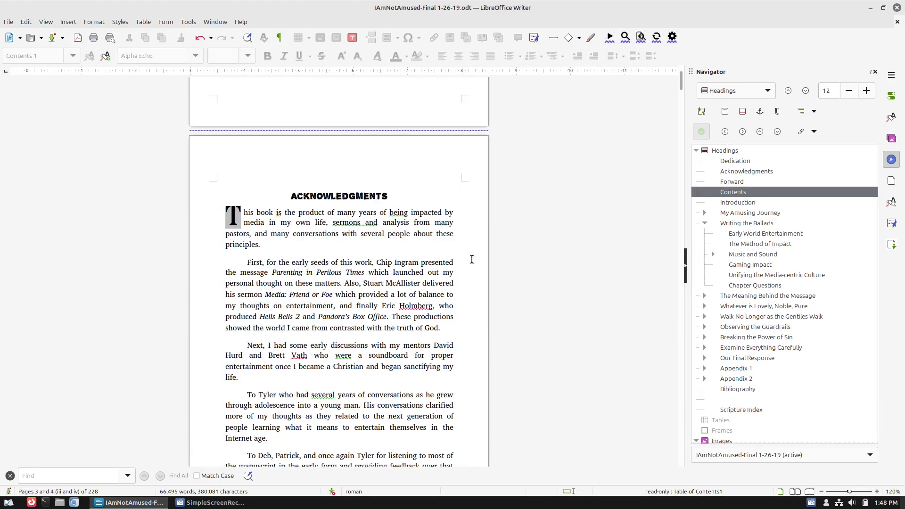
{"action": "scroll", "coordinate": [471, 259], "scroll_direction": "up", "scroll_amount": 5}
{"action": "scroll", "coordinate": [471, 260], "scroll_direction": "down", "scroll_amount": 15}
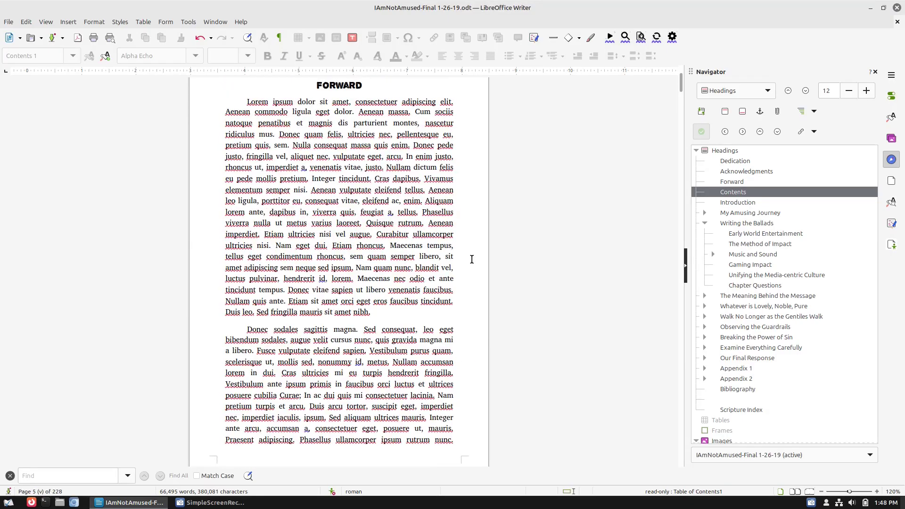
{"action": "scroll", "coordinate": [471, 260], "scroll_direction": "down", "scroll_amount": 20}
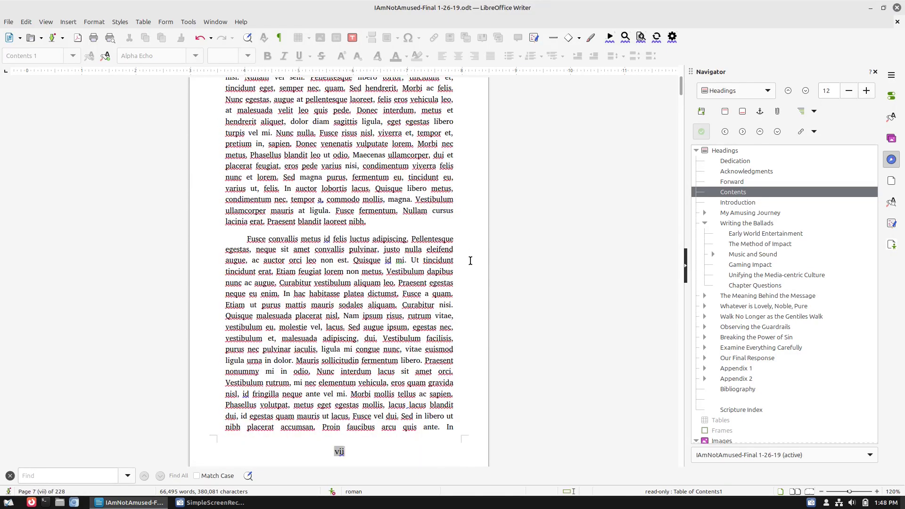
{"action": "scroll", "coordinate": [471, 260], "scroll_direction": "down", "scroll_amount": 20}
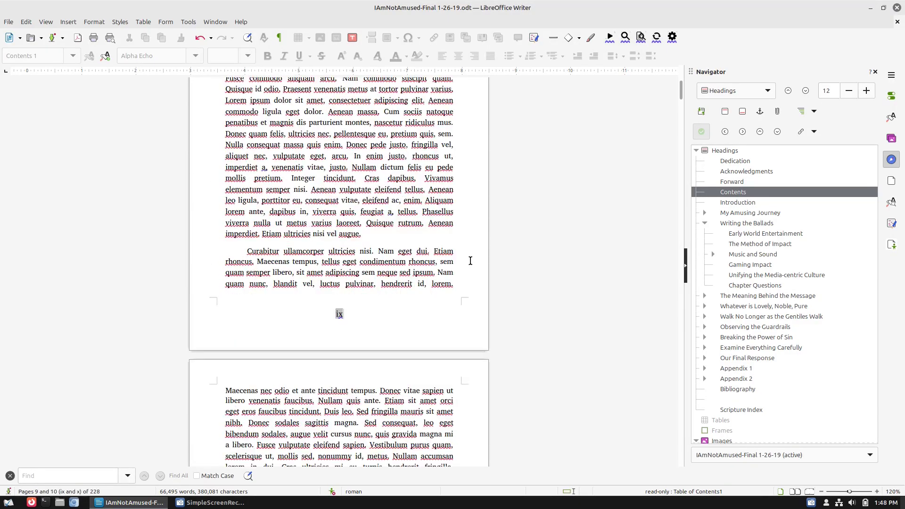
{"action": "scroll", "coordinate": [470, 261], "scroll_direction": "down", "scroll_amount": 20}
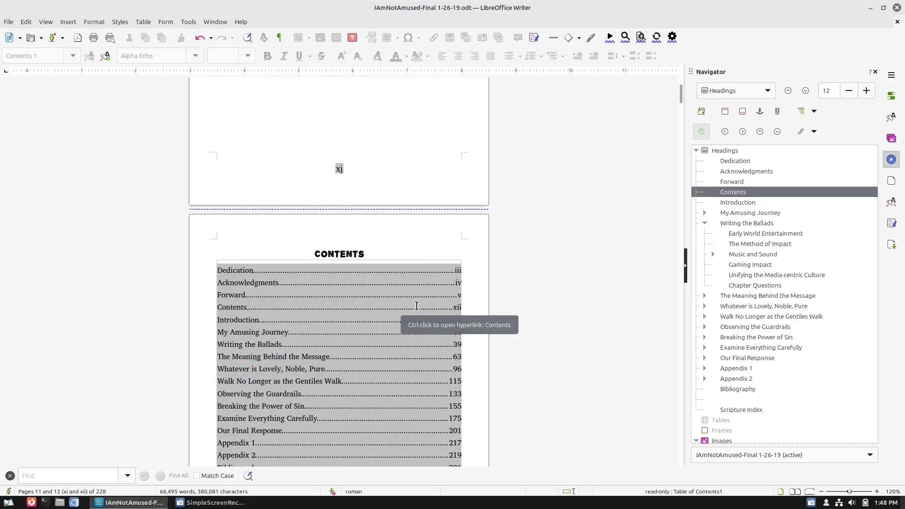
{"action": "scroll", "coordinate": [368, 313], "scroll_direction": "down", "scroll_amount": 3}
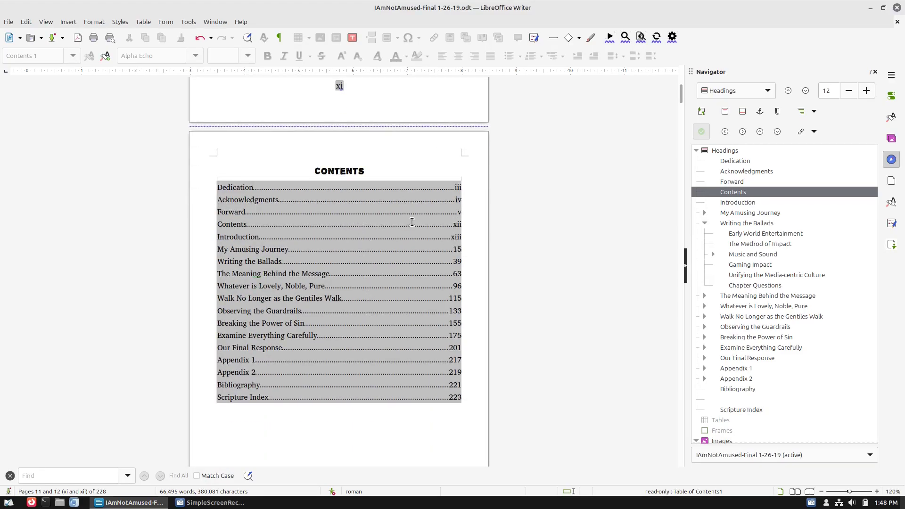
{"action": "scroll", "coordinate": [422, 255], "scroll_direction": "down", "scroll_amount": 12}
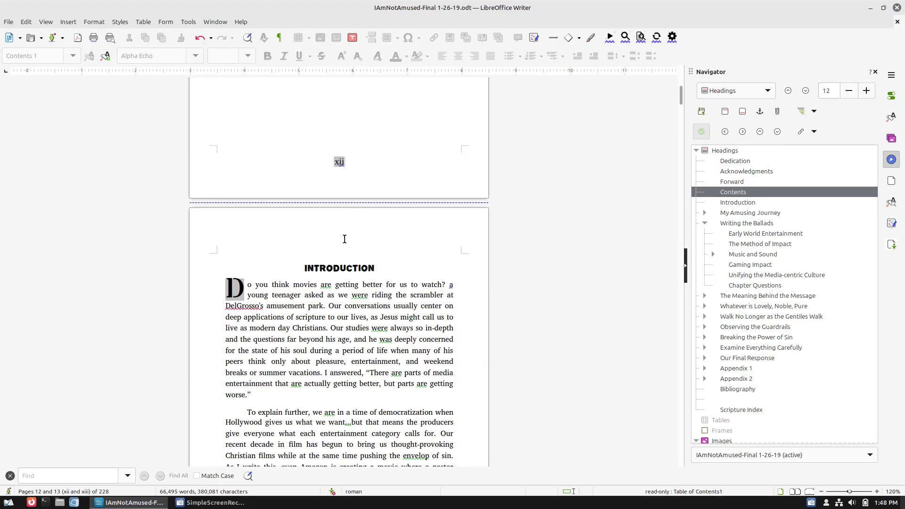
Step: Set up a manual page break before the Introduction heading with scripture as its page style
{"action": "left_click", "coordinate": [301, 268]}
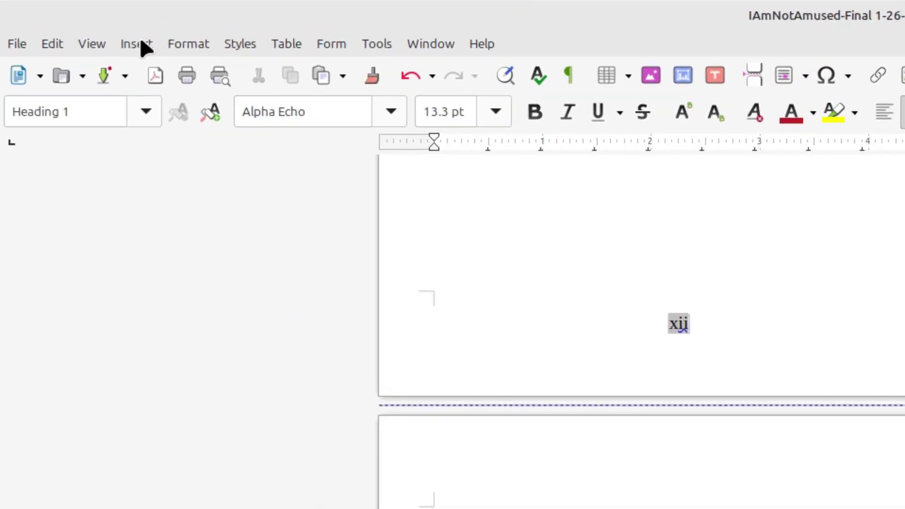
{"action": "left_click", "coordinate": [141, 42]}
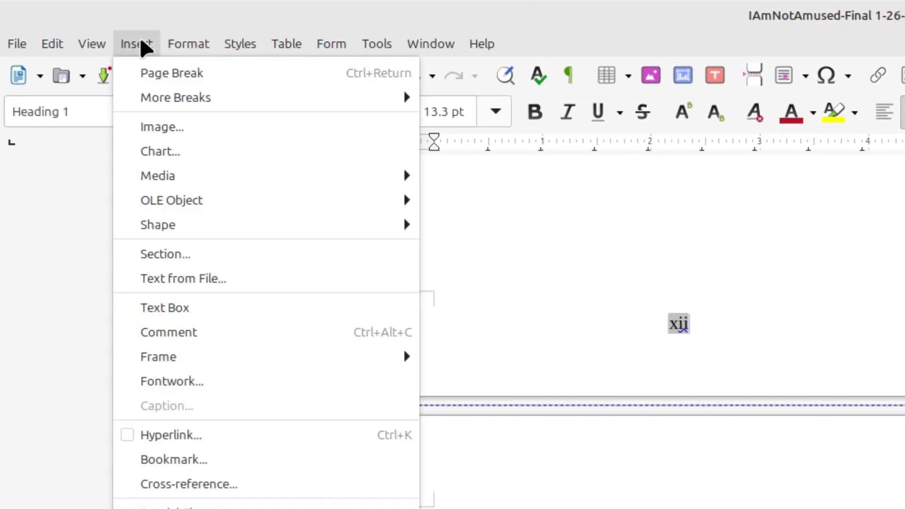
{"action": "mouse_move", "coordinate": [198, 100]}
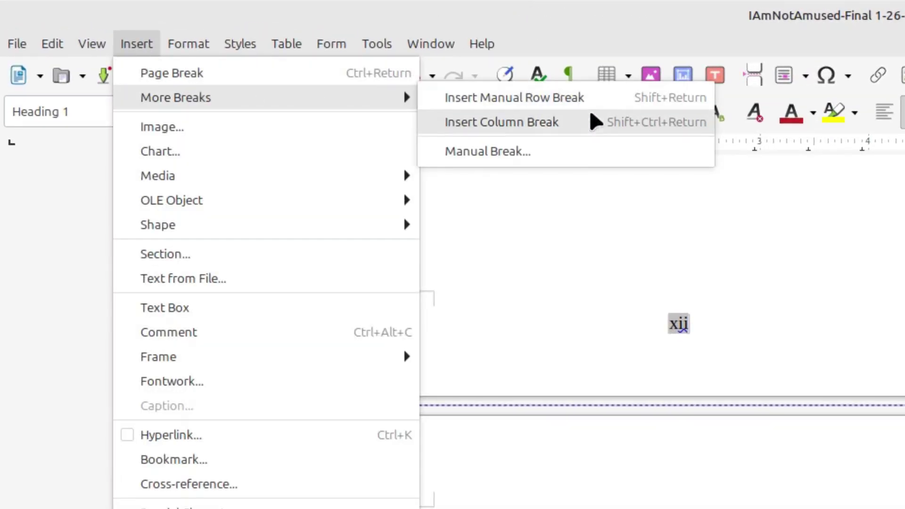
{"action": "left_click", "coordinate": [545, 152]}
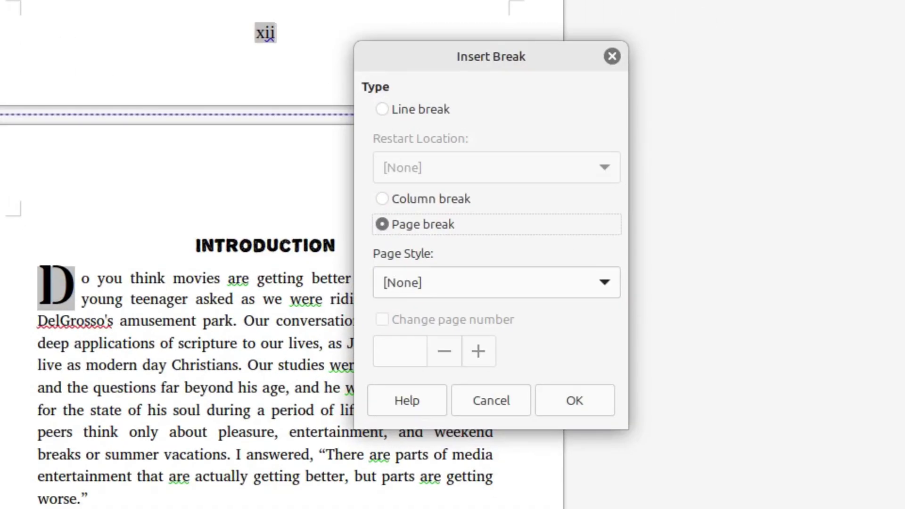
{"action": "left_click", "coordinate": [605, 283]}
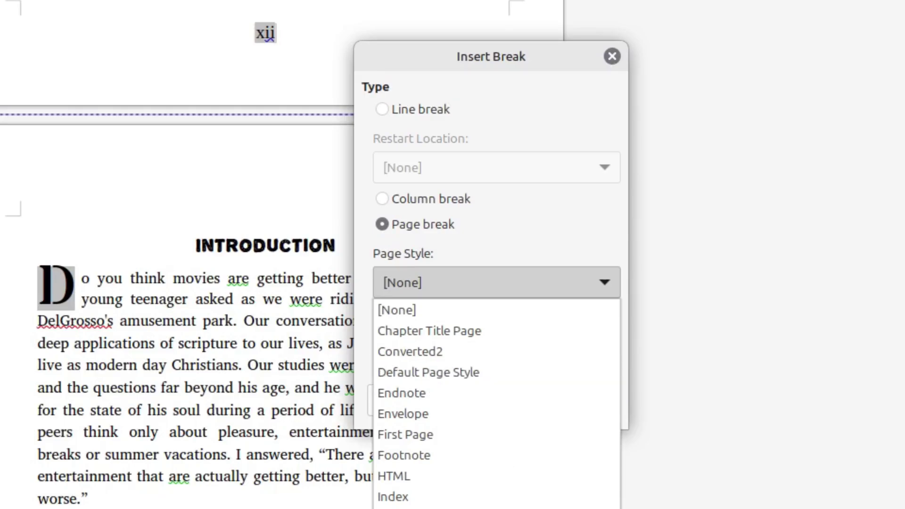
{"action": "key", "text": "End"}
{"action": "key", "text": "Return"}
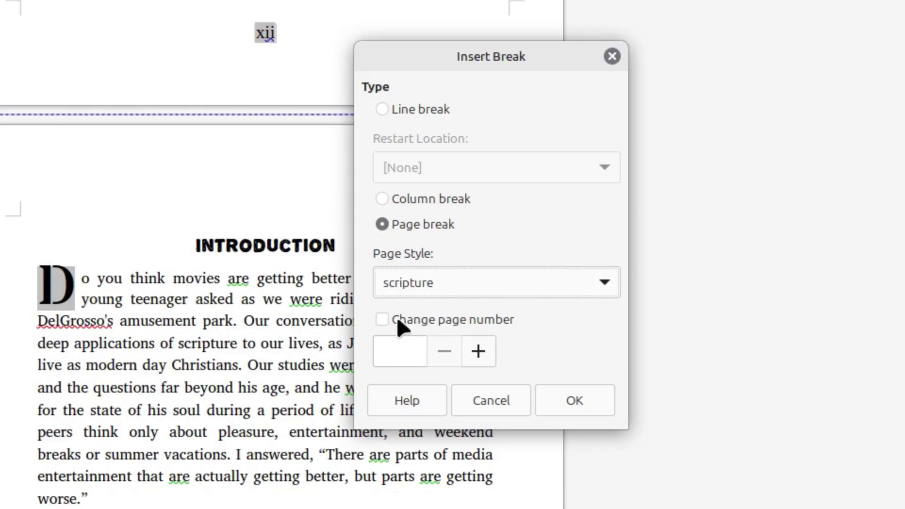
Step: Set the page numbering to restart at 1 and insert the page break before the Introduction
{"action": "left_click", "coordinate": [382, 320]}
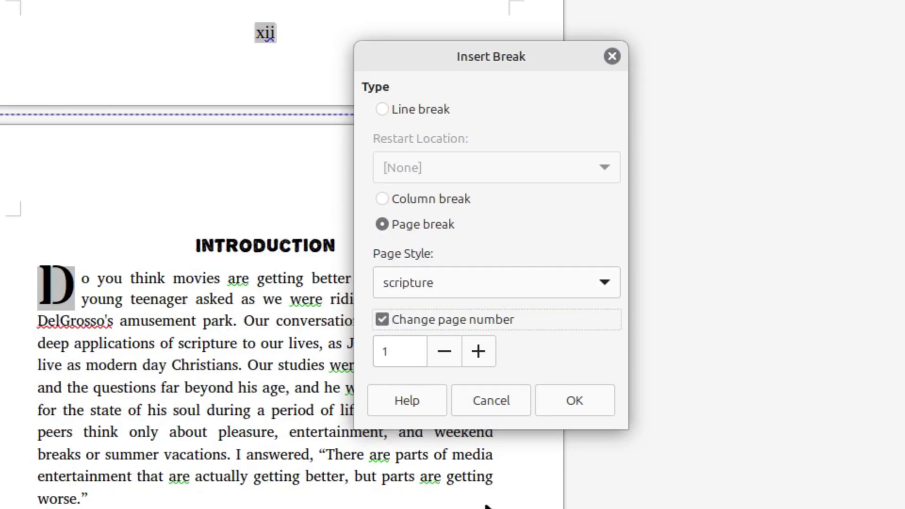
{"action": "left_click", "coordinate": [435, 352]}
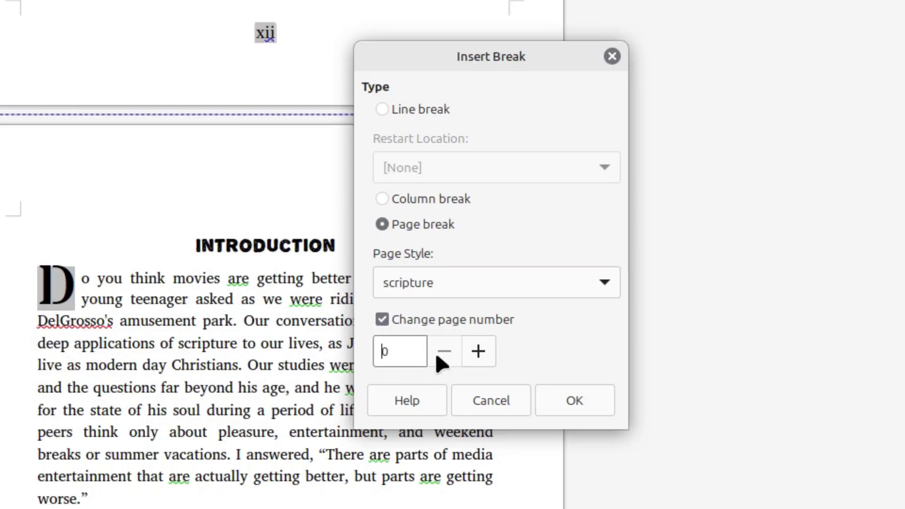
{"action": "left_click", "coordinate": [474, 344]}
{"action": "left_click", "coordinate": [476, 345]}
{"action": "left_click", "coordinate": [479, 345]}
{"action": "left_click", "coordinate": [477, 346]}
{"action": "left_click", "coordinate": [450, 346]}
{"action": "left_click", "coordinate": [449, 346]}
{"action": "left_click", "coordinate": [450, 347]}
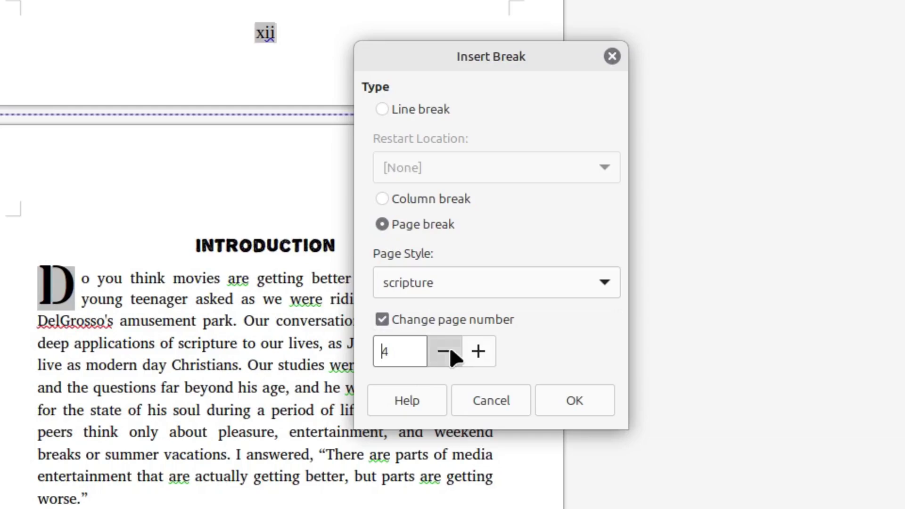
{"action": "left_click", "coordinate": [449, 347]}
{"action": "left_click", "coordinate": [450, 347]}
{"action": "left_click", "coordinate": [450, 347]}
{"action": "left_click", "coordinate": [450, 346]}
{"action": "left_click", "coordinate": [574, 401]}
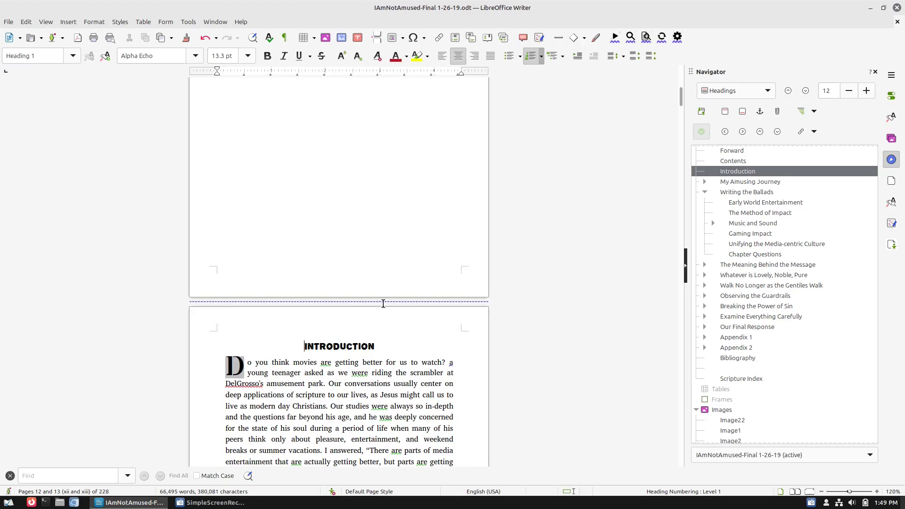
Step: Delete the extra page break between the Contents page and the blank page preceding the Introduction
{"action": "scroll", "coordinate": [365, 379], "scroll_direction": "up", "scroll_amount": 15}
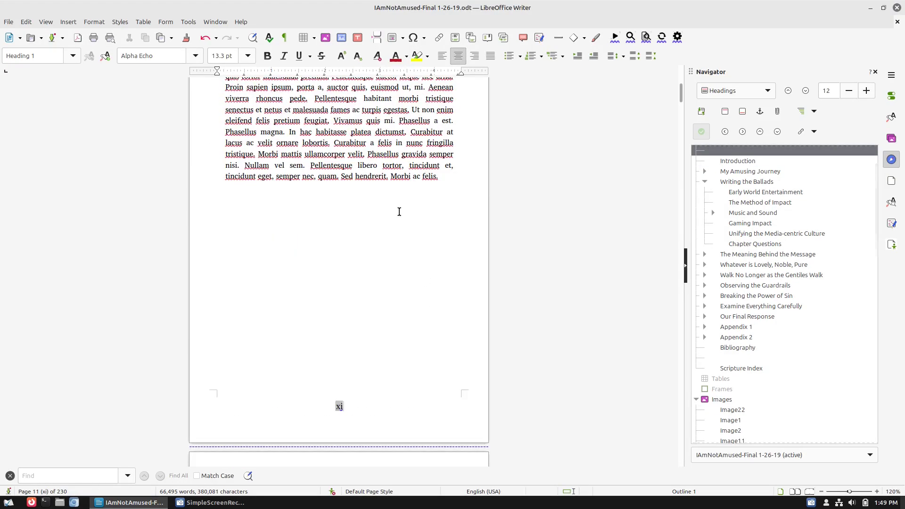
{"action": "scroll", "coordinate": [401, 218], "scroll_direction": "down", "scroll_amount": 5}
{"action": "scroll", "coordinate": [412, 259], "scroll_direction": "down", "scroll_amount": 3}
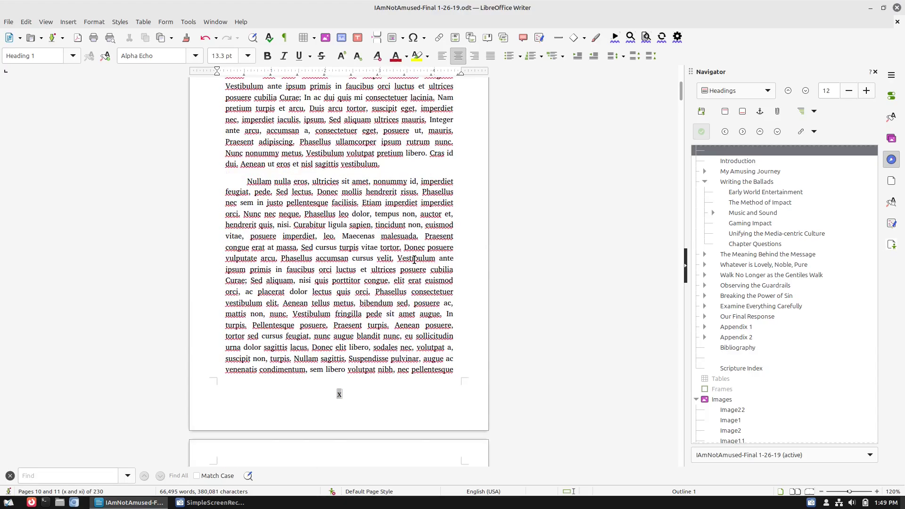
{"action": "scroll", "coordinate": [414, 263], "scroll_direction": "down", "scroll_amount": 10}
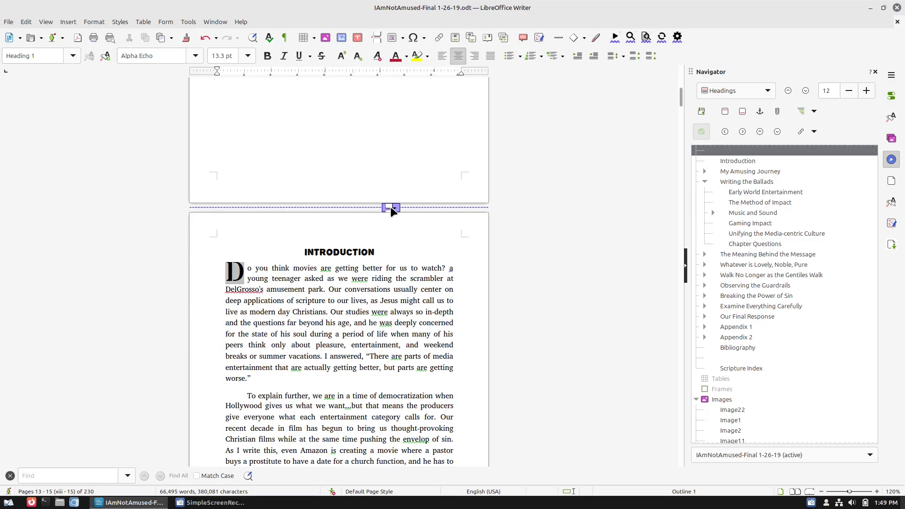
{"action": "key", "text": "ctrl+Return"}
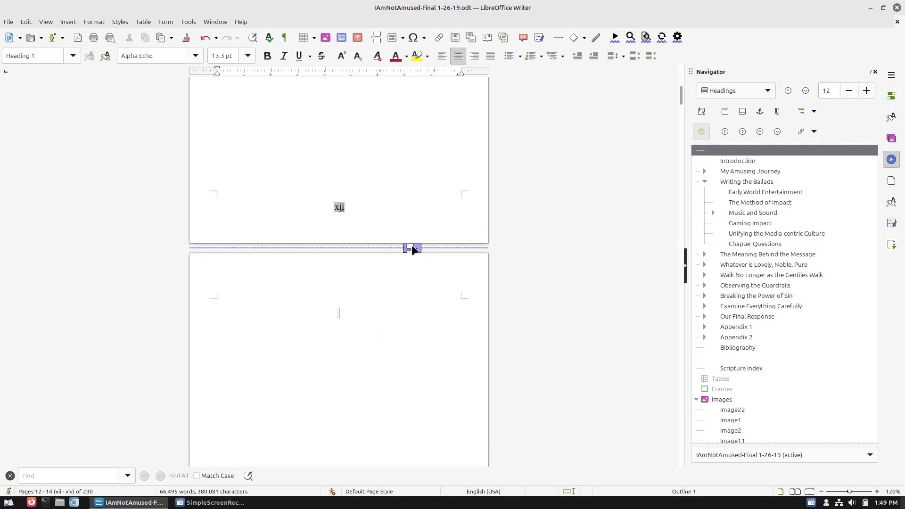
{"action": "left_click", "coordinate": [413, 247]}
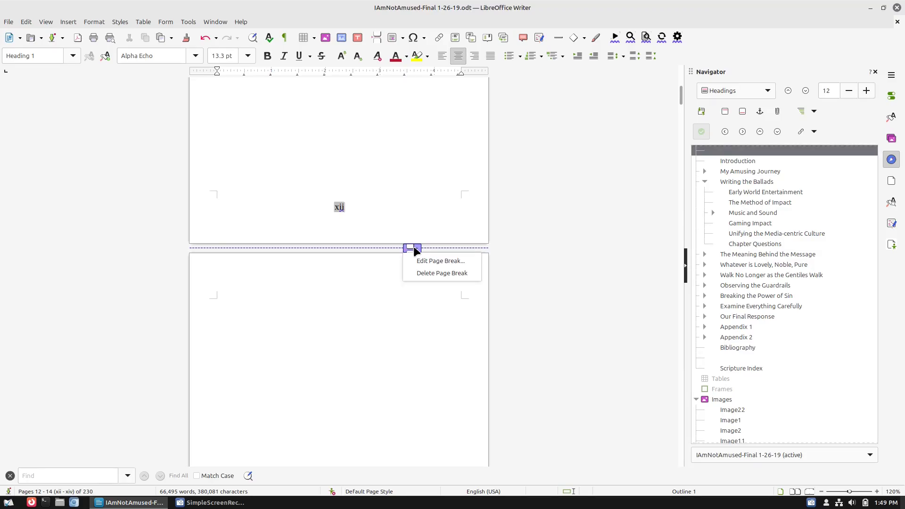
{"action": "left_click", "coordinate": [435, 272]}
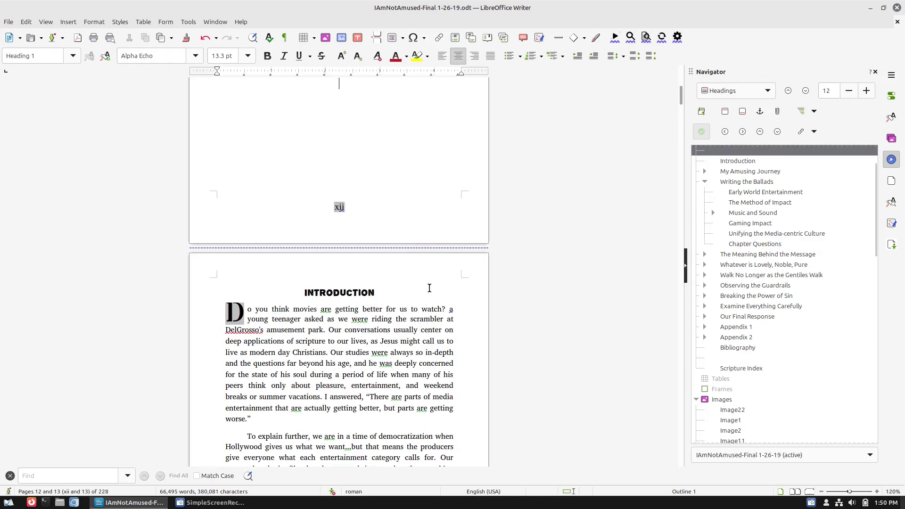
Step: Examine the page numbers and footers from the Introduction through the opening pages of My Amusing Journey
{"action": "scroll", "coordinate": [409, 282], "scroll_direction": "down", "scroll_amount": 10}
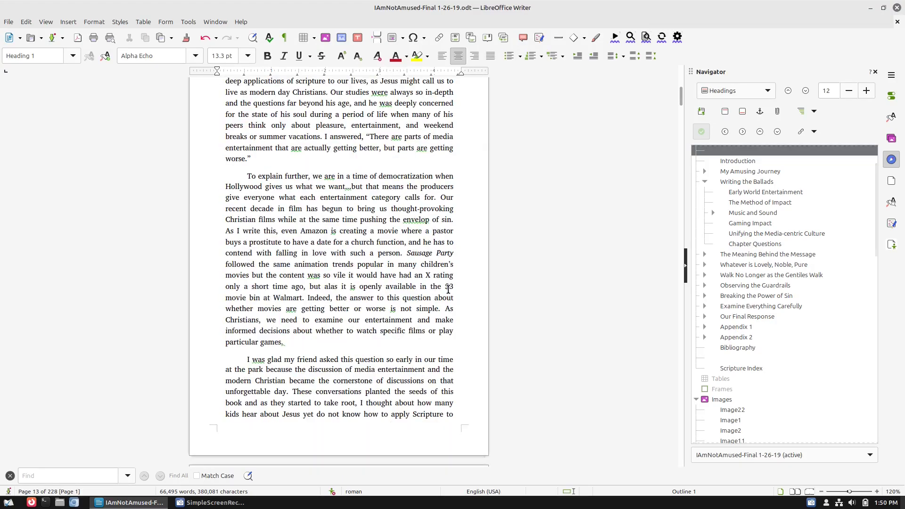
{"action": "scroll", "coordinate": [448, 289], "scroll_direction": "down", "scroll_amount": 20}
{"action": "scroll", "coordinate": [449, 290], "scroll_direction": "up", "scroll_amount": 14}
{"action": "scroll", "coordinate": [448, 290], "scroll_direction": "up", "scroll_amount": 4}
{"action": "scroll", "coordinate": [448, 289], "scroll_direction": "down", "scroll_amount": 20}
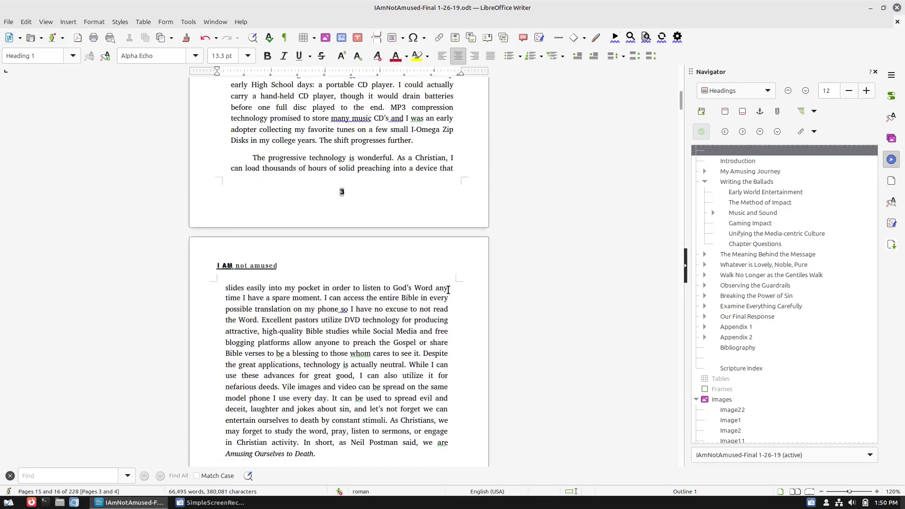
{"action": "scroll", "coordinate": [363, 191], "scroll_direction": "up", "scroll_amount": 11}
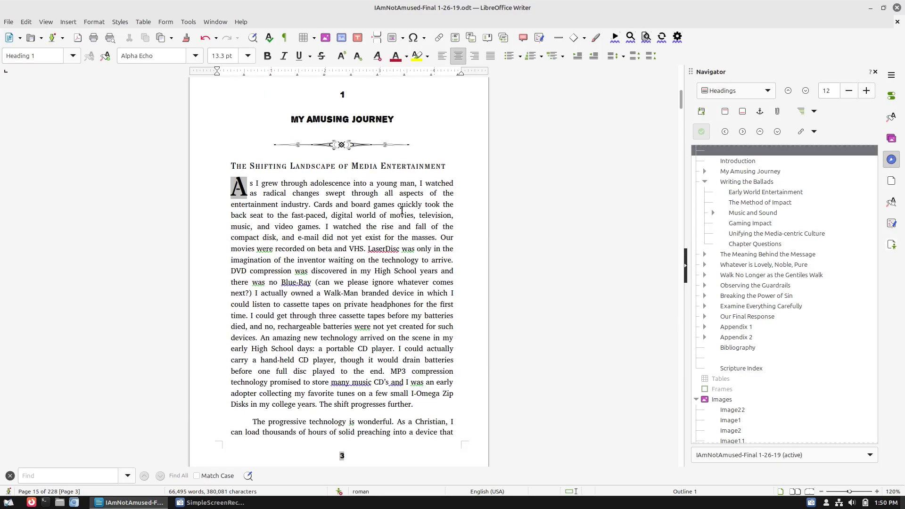
{"action": "scroll", "coordinate": [402, 212], "scroll_direction": "down", "scroll_amount": 17}
{"action": "scroll", "coordinate": [402, 221], "scroll_direction": "down", "scroll_amount": 8}
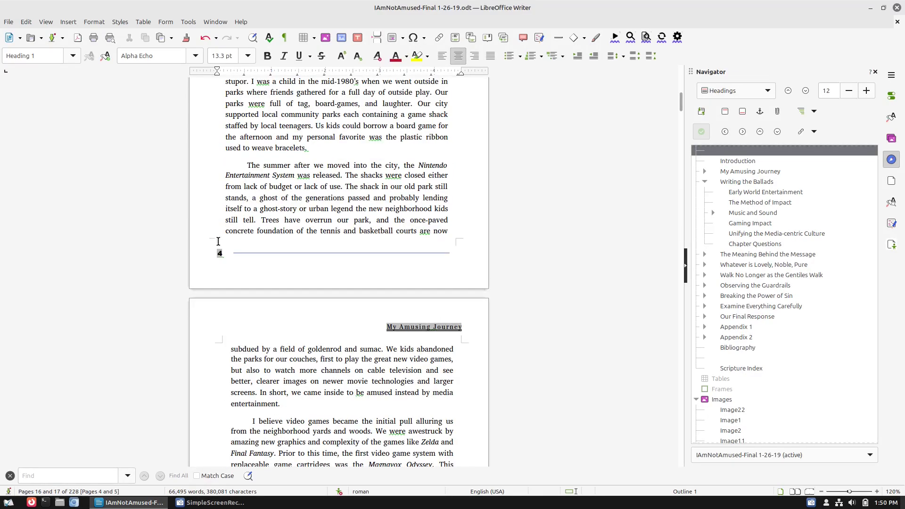
{"action": "scroll", "coordinate": [380, 265], "scroll_direction": "down", "scroll_amount": 20}
Step: Return to the Contents page, update the table of contents, and check the page numbers for Introduction and My Amusing Journey
{"action": "scroll", "coordinate": [388, 253], "scroll_direction": "up", "scroll_amount": 20}
{"action": "scroll", "coordinate": [389, 252], "scroll_direction": "up", "scroll_amount": 20}
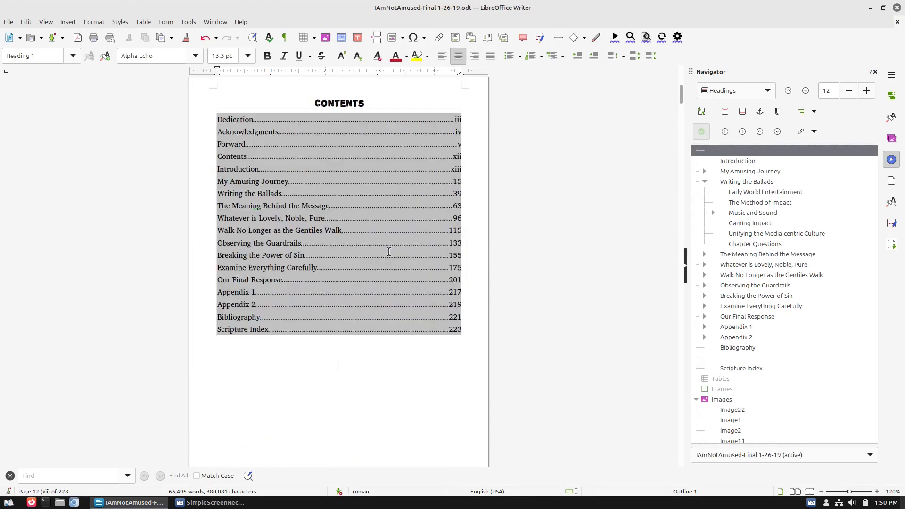
{"action": "scroll", "coordinate": [389, 251], "scroll_direction": "up", "scroll_amount": 4}
{"action": "scroll", "coordinate": [341, 249], "scroll_direction": "down", "scroll_amount": 2}
{"action": "right_click", "coordinate": [341, 250]}
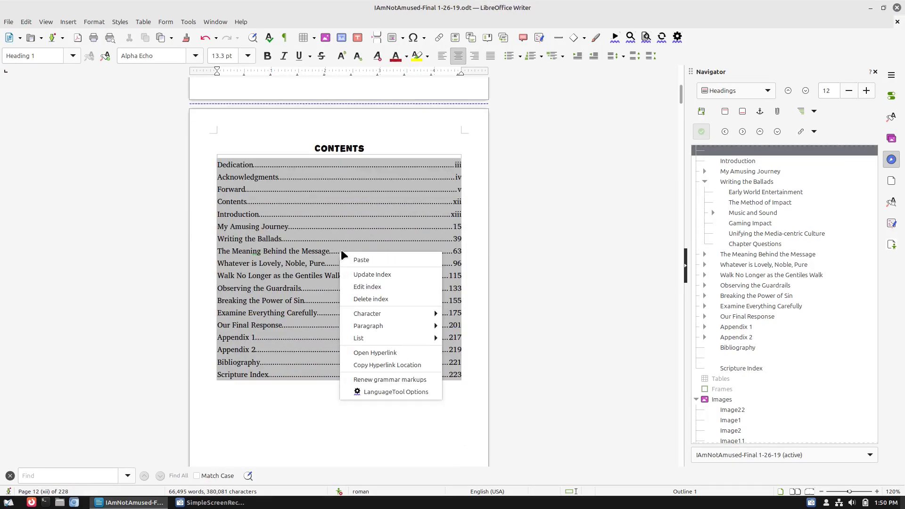
{"action": "left_click", "coordinate": [390, 274]}
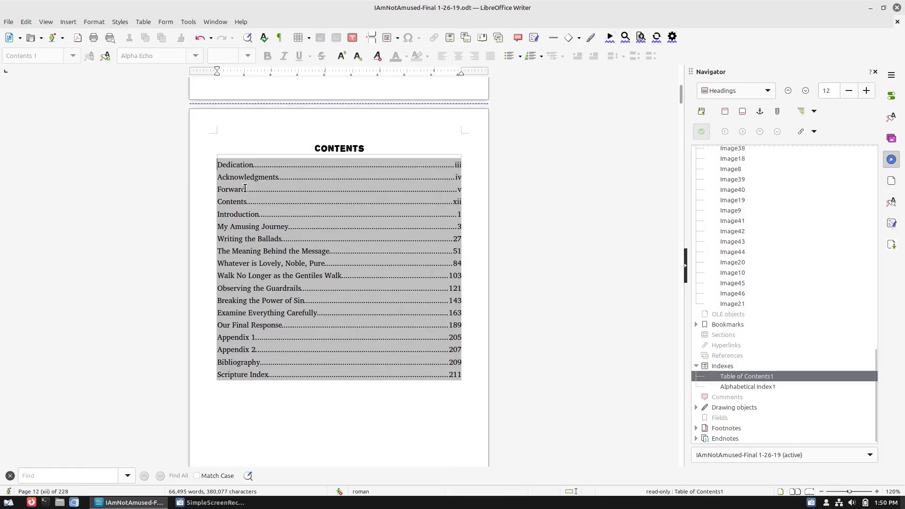
{"action": "double_click", "coordinate": [458, 214]}
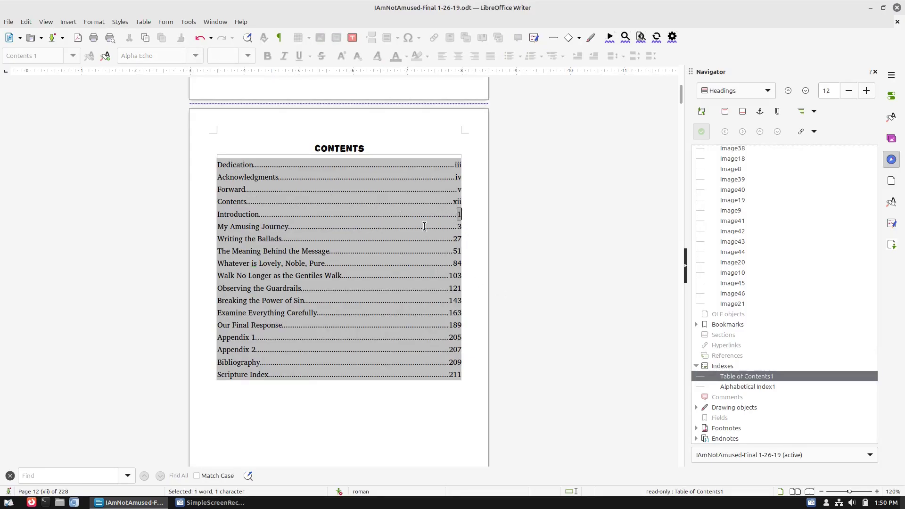
{"action": "double_click", "coordinate": [458, 226]}
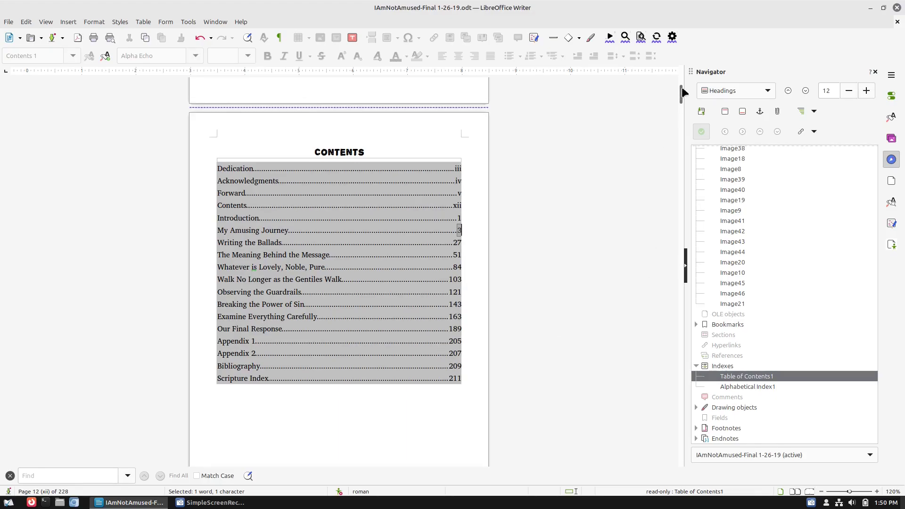
Step: Examine the opening pages of the book, from the title and copyright pages through the Dedication and Acknowledgments, for page numbers
{"action": "left_click_drag", "start_coordinate": [680, 90], "coordinate": [681, 58]}
{"action": "left_click", "coordinate": [470, 195]}
{"action": "scroll", "coordinate": [469, 195], "scroll_direction": "down", "scroll_amount": 5}
{"action": "scroll", "coordinate": [470, 194], "scroll_direction": "up", "scroll_amount": 5}
{"action": "scroll", "coordinate": [470, 193], "scroll_direction": "down", "scroll_amount": 10}
{"action": "scroll", "coordinate": [469, 193], "scroll_direction": "down", "scroll_amount": 15}
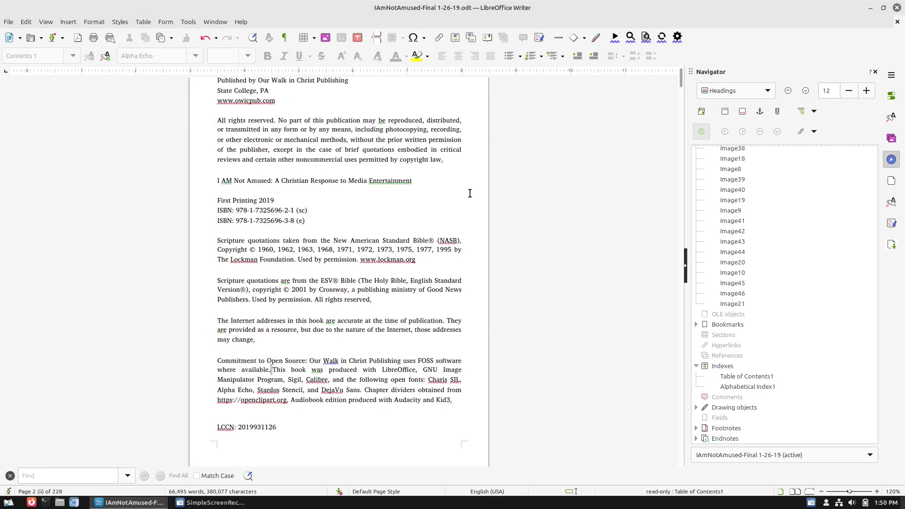
{"action": "scroll", "coordinate": [458, 221], "scroll_direction": "down", "scroll_amount": 5}
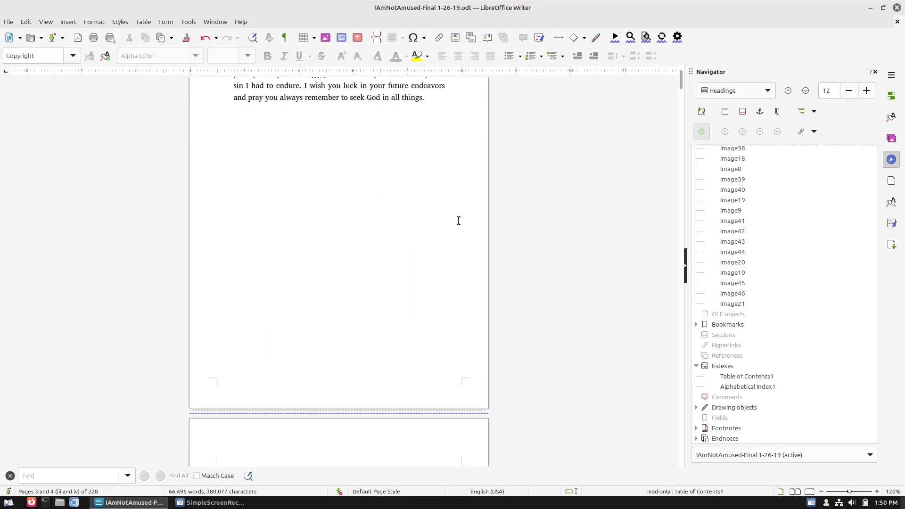
{"action": "left_click", "coordinate": [301, 329]}
{"action": "scroll", "coordinate": [371, 325], "scroll_direction": "down", "scroll_amount": 20}
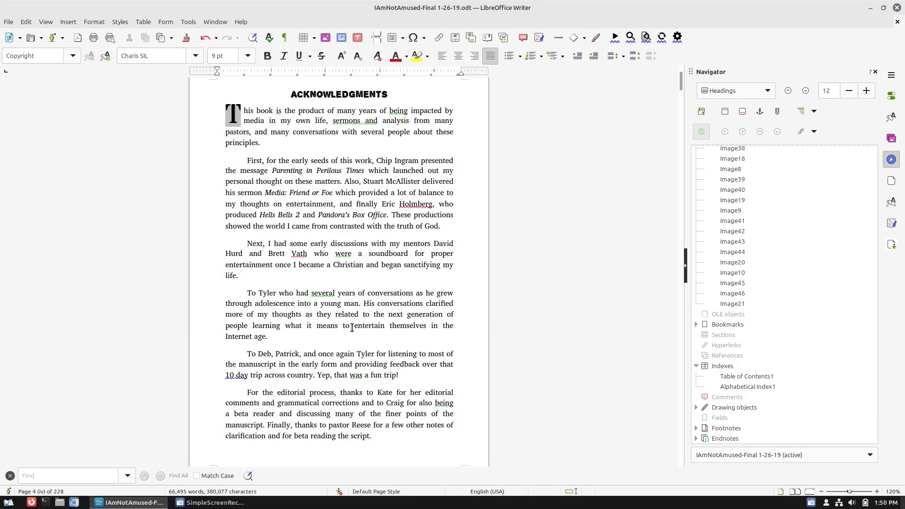
Step: Check the roman-numeral footers on every page from the start of the Forward through to the Contents page
{"action": "scroll", "coordinate": [376, 317], "scroll_direction": "down", "scroll_amount": 10}
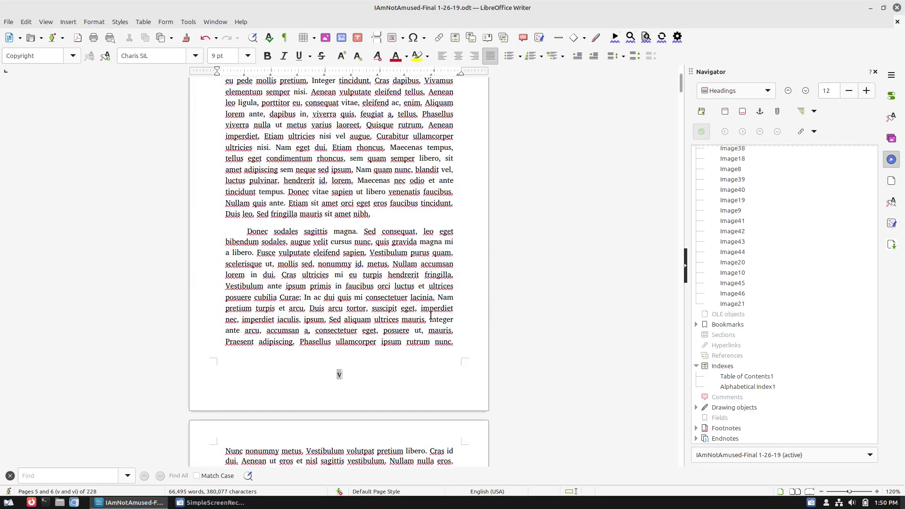
{"action": "scroll", "coordinate": [391, 340], "scroll_direction": "up", "scroll_amount": 6}
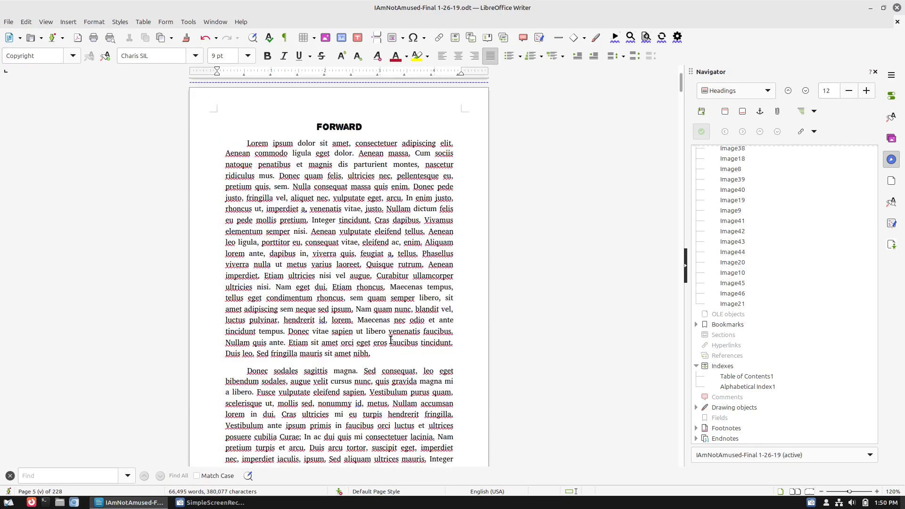
{"action": "scroll", "coordinate": [376, 344], "scroll_direction": "down", "scroll_amount": 7}
{"action": "scroll", "coordinate": [348, 348], "scroll_direction": "down", "scroll_amount": 20}
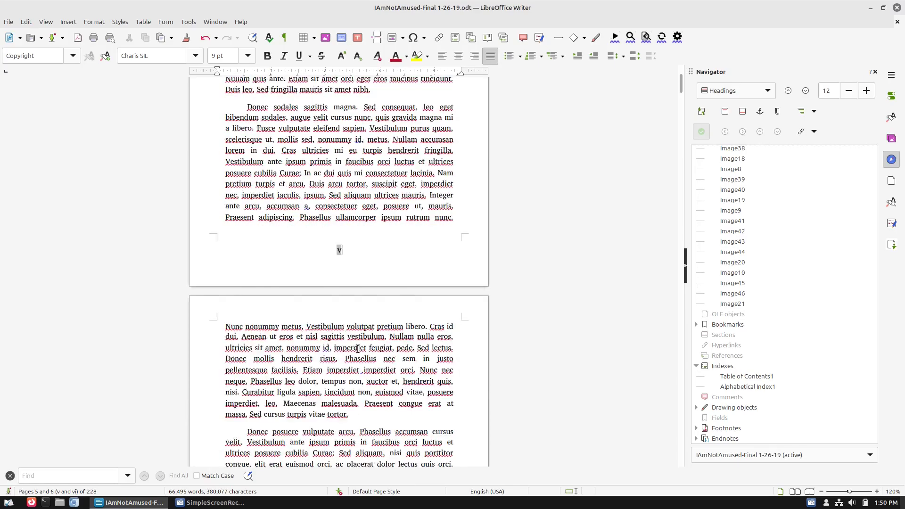
{"action": "scroll", "coordinate": [346, 342], "scroll_direction": "down", "scroll_amount": 20}
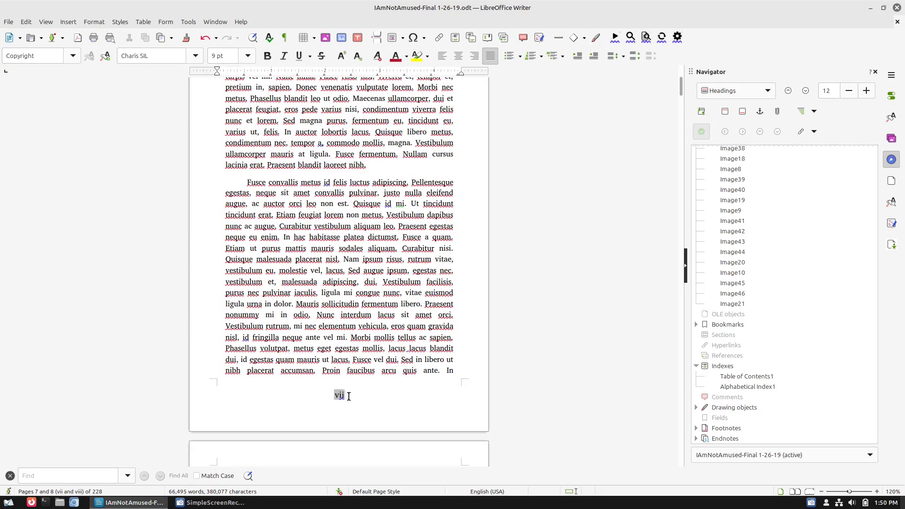
{"action": "scroll", "coordinate": [341, 396], "scroll_direction": "down", "scroll_amount": 20}
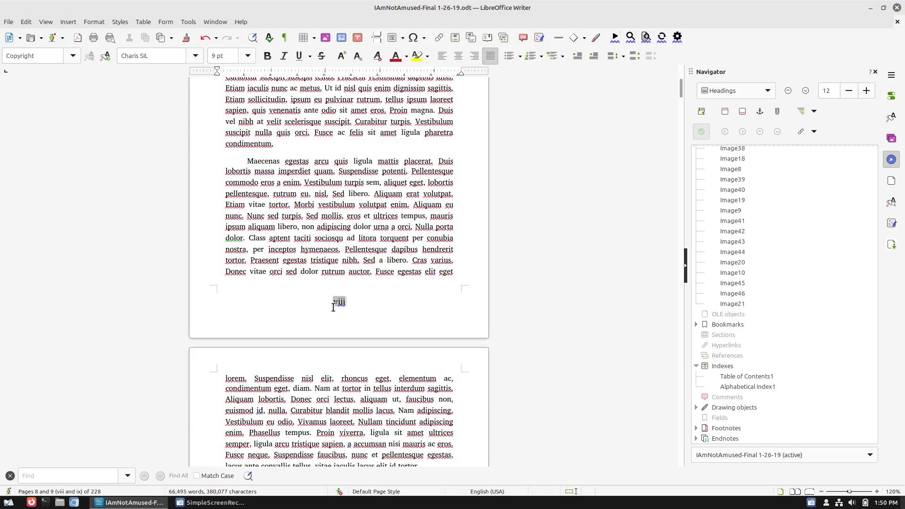
{"action": "scroll", "coordinate": [337, 305], "scroll_direction": "down", "scroll_amount": 20}
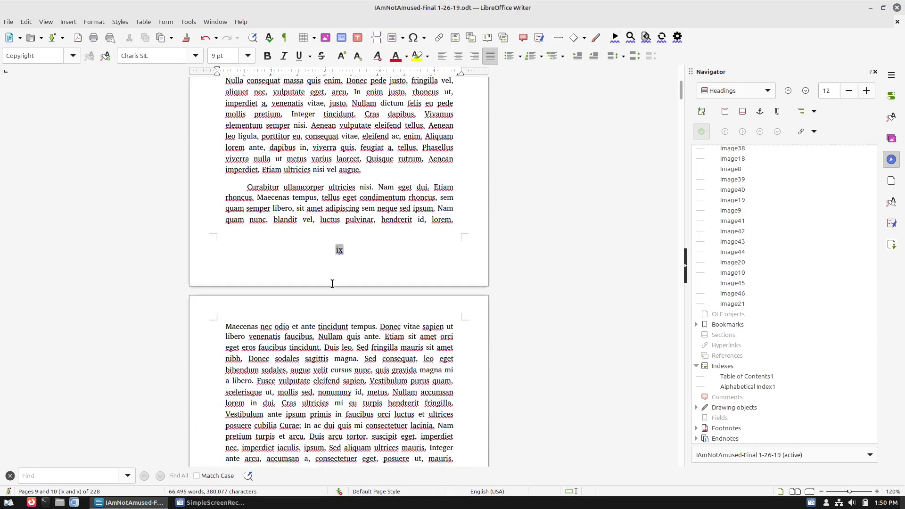
{"action": "scroll", "coordinate": [336, 255], "scroll_direction": "down", "scroll_amount": 20}
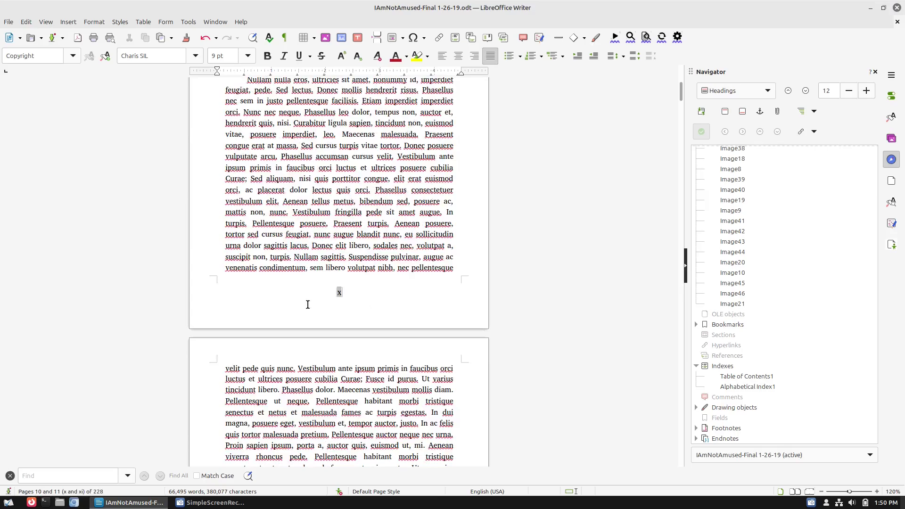
{"action": "scroll", "coordinate": [350, 301], "scroll_direction": "down", "scroll_amount": 20}
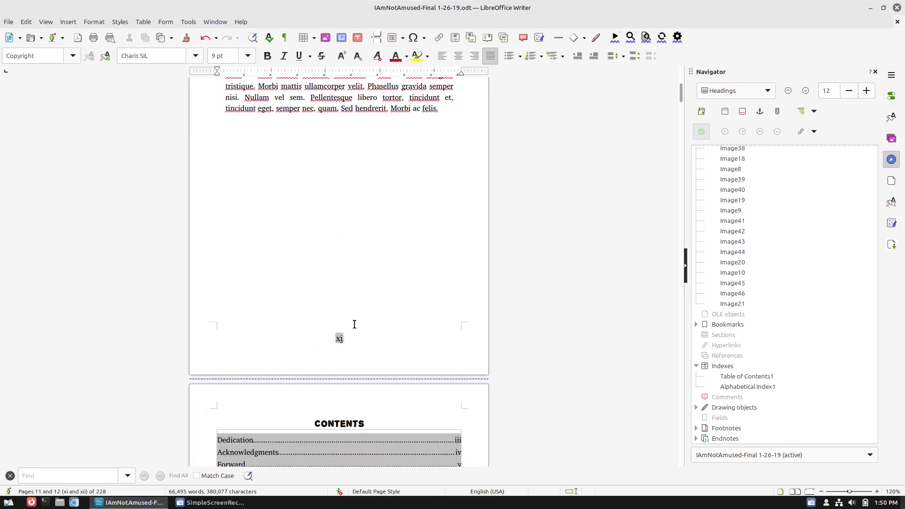
{"action": "scroll", "coordinate": [352, 343], "scroll_direction": "down", "scroll_amount": 7}
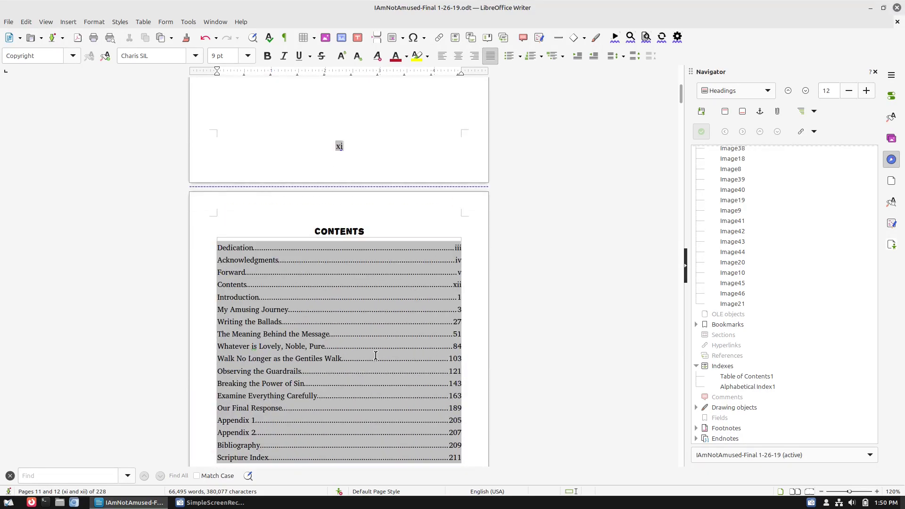
Step: Try to delete the Contents entry from the write-protected table of contents
{"action": "left_click", "coordinate": [398, 286]}
{"action": "left_click", "coordinate": [280, 286]}
{"action": "left_click_drag", "start_coordinate": [297, 287], "coordinate": [470, 284]}
{"action": "key", "text": "Delete"}
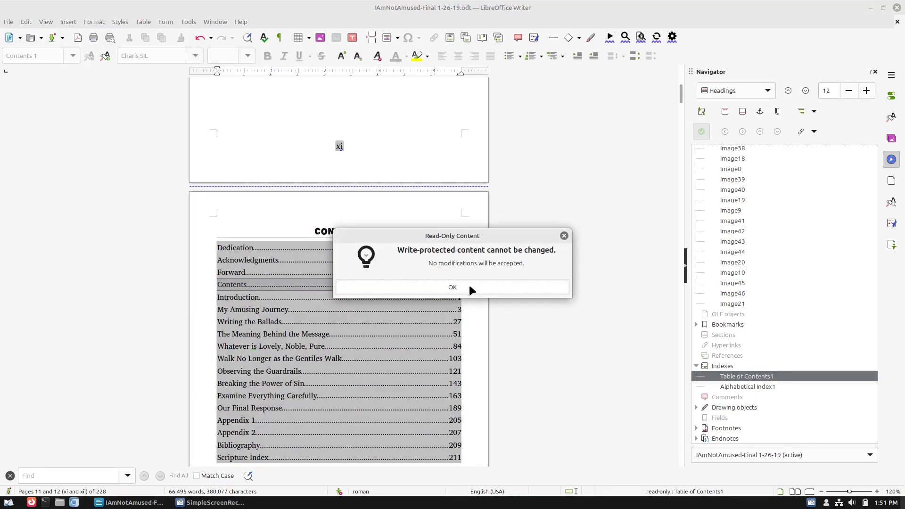
{"action": "left_click", "coordinate": [469, 283]}
Step: Edit the table of contents index to turn off its protection against manual changes
{"action": "right_click", "coordinate": [397, 291]}
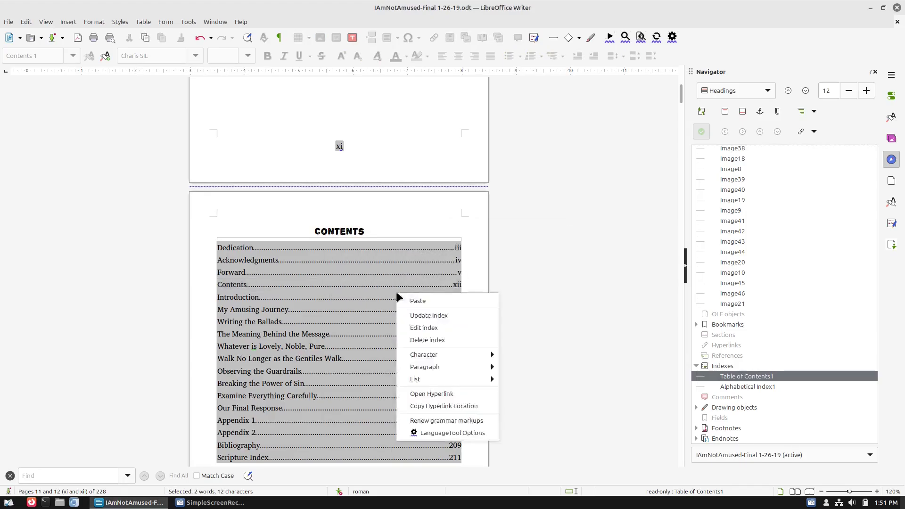
{"action": "left_click", "coordinate": [466, 331]}
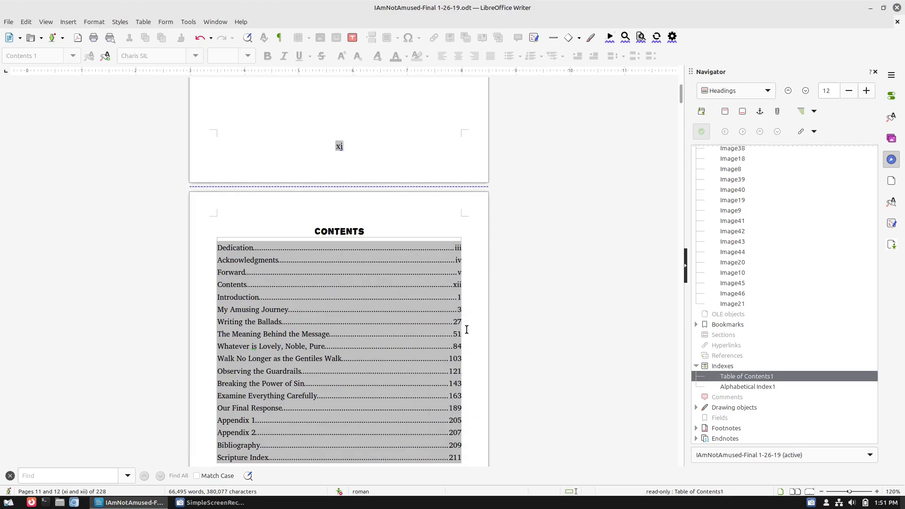
{"action": "left_click", "coordinate": [337, 198]}
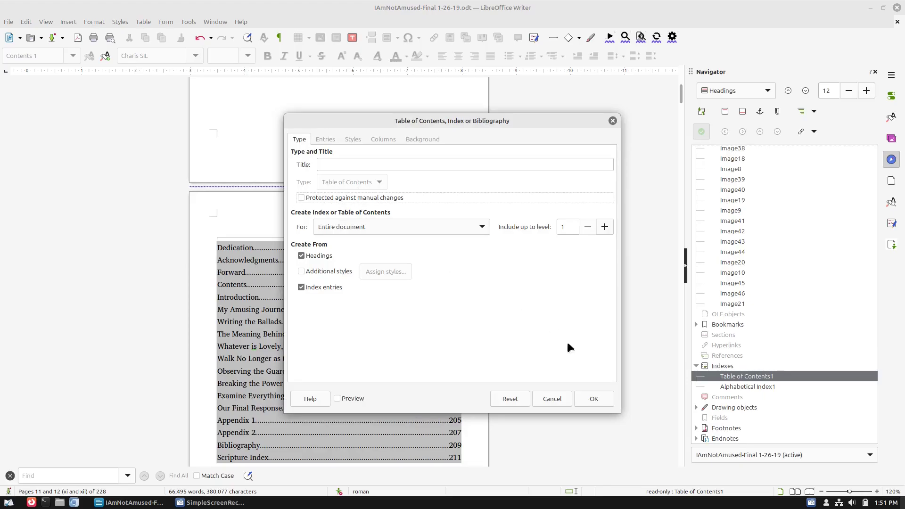
{"action": "left_click", "coordinate": [594, 398]}
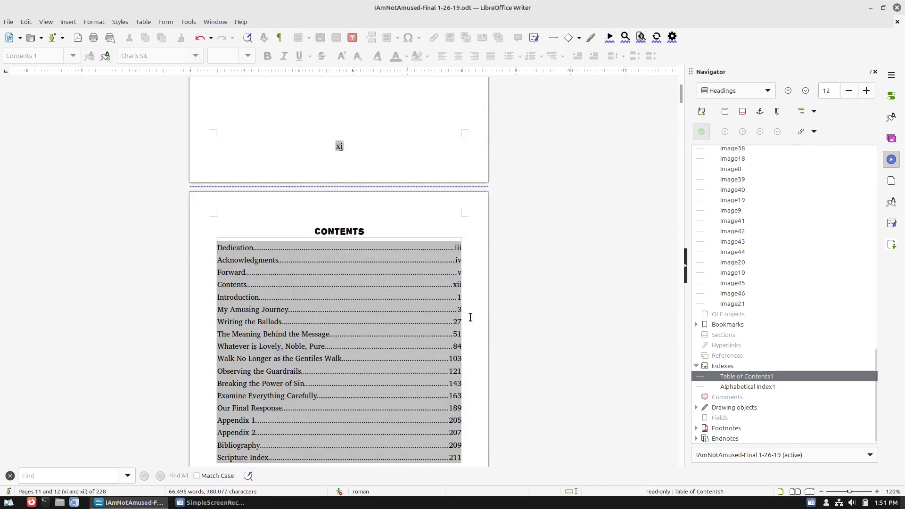
Step: Delete the whole Contents line, including its page number, from the table of contents
{"action": "left_click", "coordinate": [232, 284]}
{"action": "double_click", "coordinate": [232, 285]}
{"action": "left_click_drag", "start_coordinate": [279, 285], "coordinate": [498, 309]}
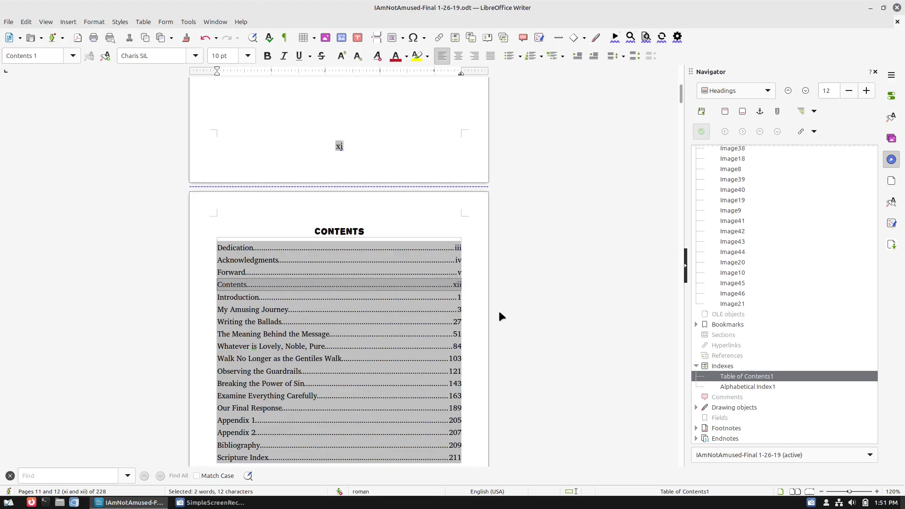
{"action": "key", "text": "BackSpace"}
{"action": "key", "text": "BackSpace"}
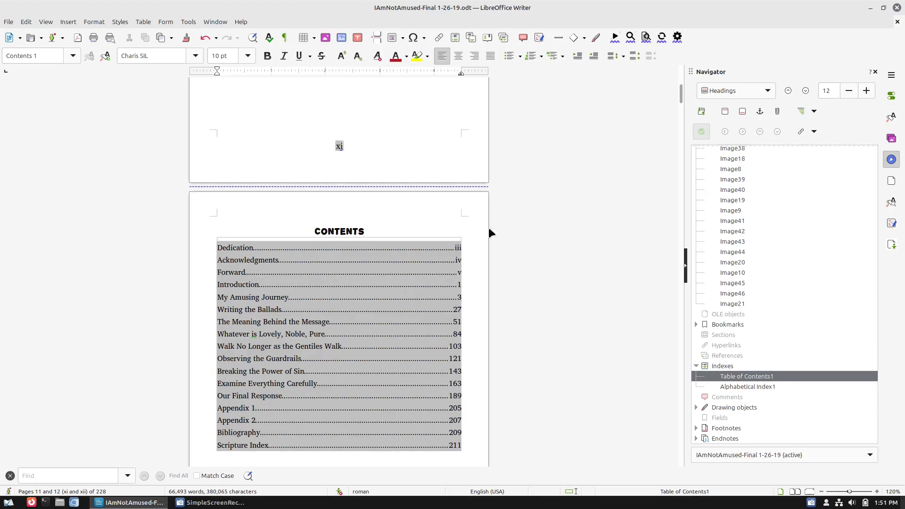
Step: Examine the page numbers from the Contents page through the start of My Amusing Journey, and return to the Contents page
{"action": "scroll", "coordinate": [455, 344], "scroll_direction": "down", "scroll_amount": 8}
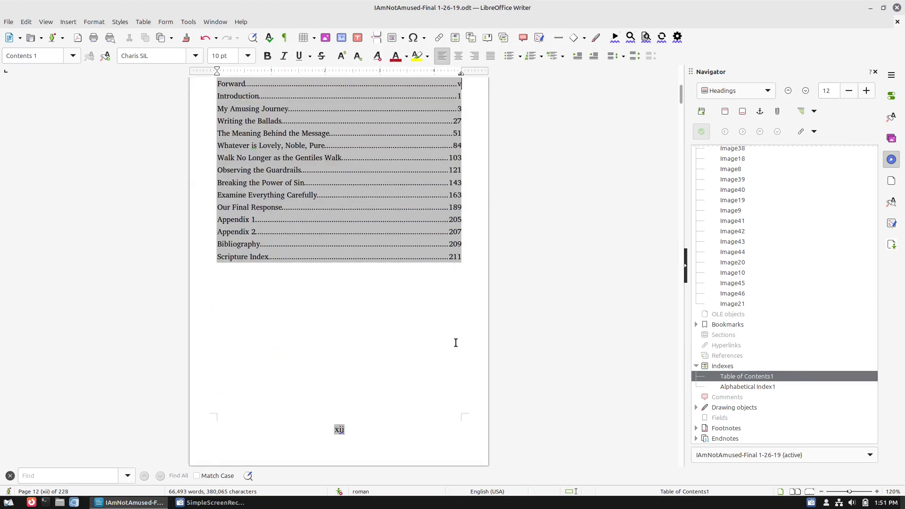
{"action": "scroll", "coordinate": [410, 333], "scroll_direction": "up", "scroll_amount": 3}
{"action": "scroll", "coordinate": [402, 334], "scroll_direction": "down", "scroll_amount": 11}
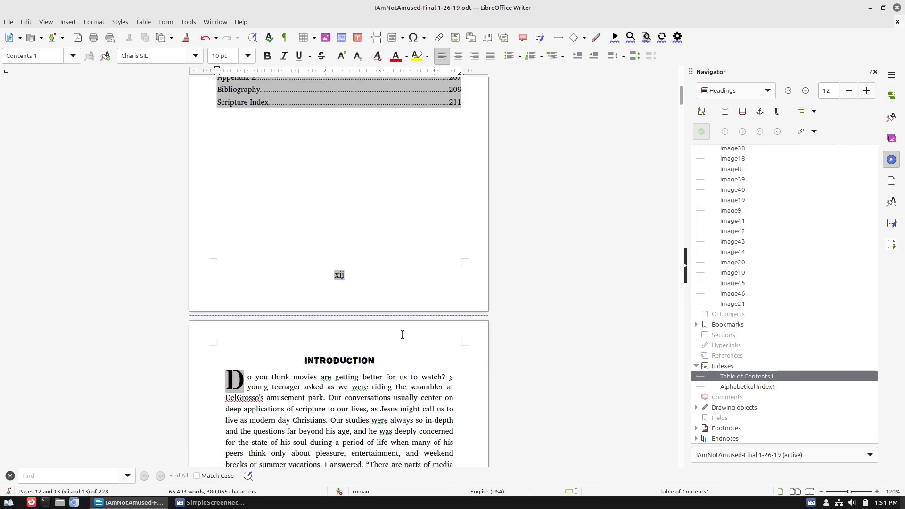
{"action": "scroll", "coordinate": [283, 347], "scroll_direction": "down", "scroll_amount": 15}
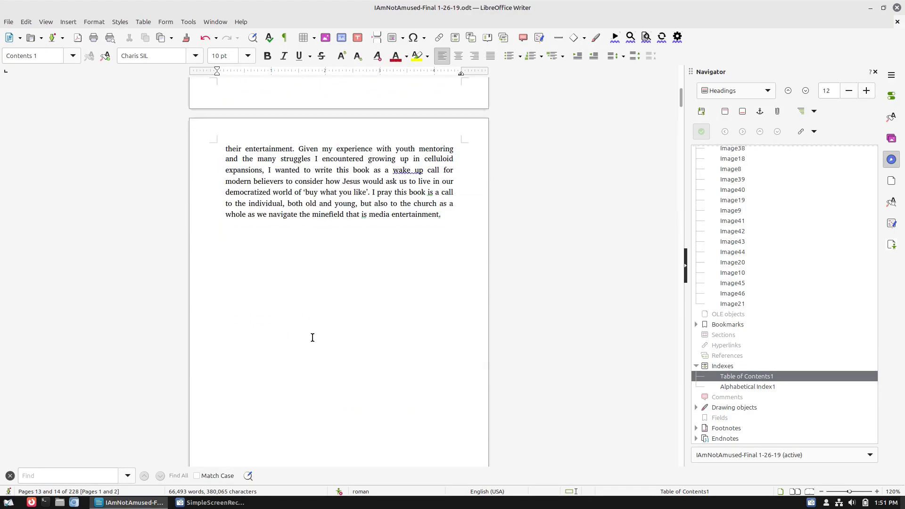
{"action": "scroll", "coordinate": [339, 338], "scroll_direction": "down", "scroll_amount": 14}
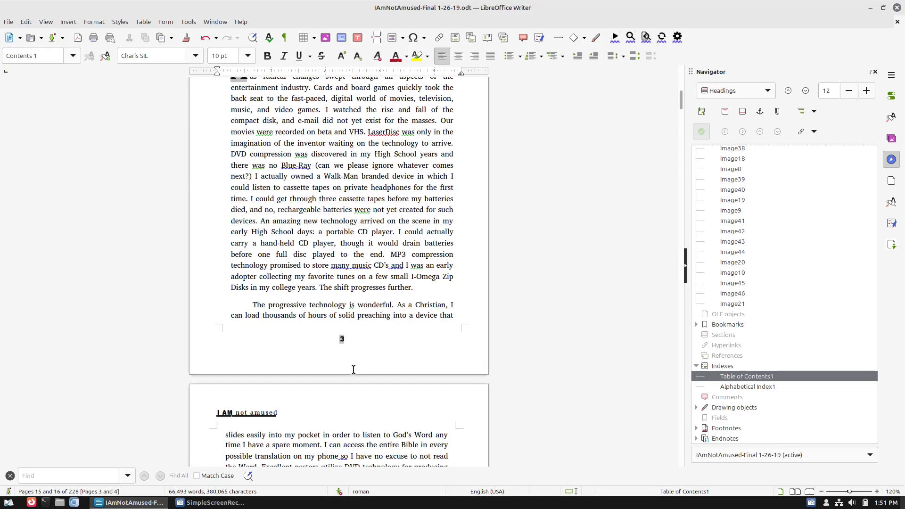
{"action": "scroll", "coordinate": [353, 369], "scroll_direction": "up", "scroll_amount": 20}
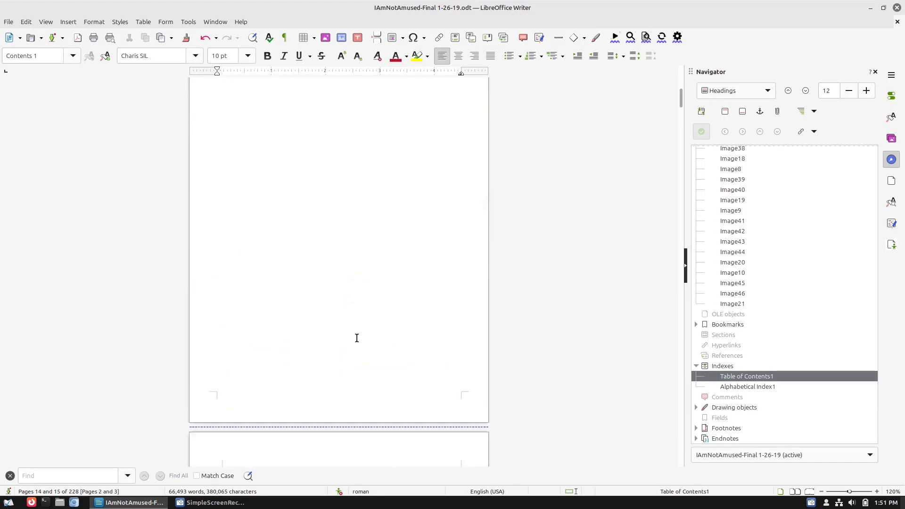
{"action": "scroll", "coordinate": [427, 333], "scroll_direction": "up", "scroll_amount": 6}
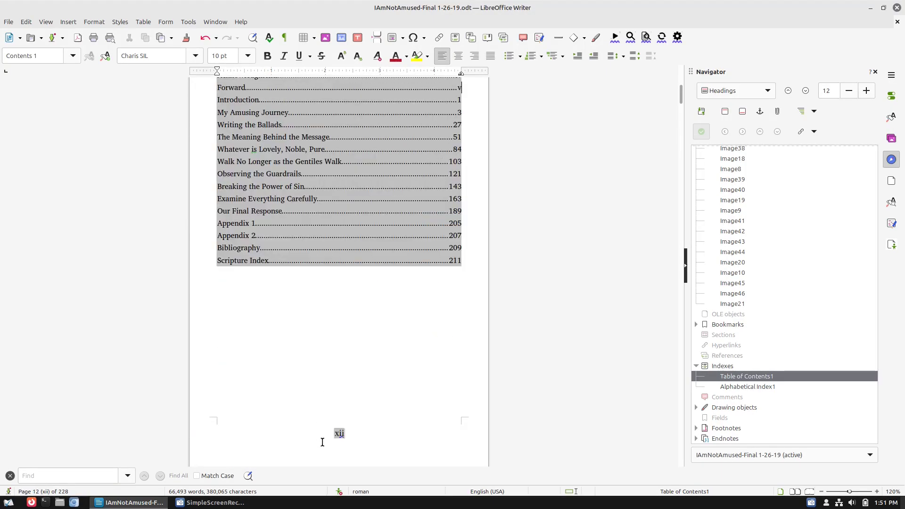
{"action": "scroll", "coordinate": [479, 418], "scroll_direction": "up", "scroll_amount": 3}
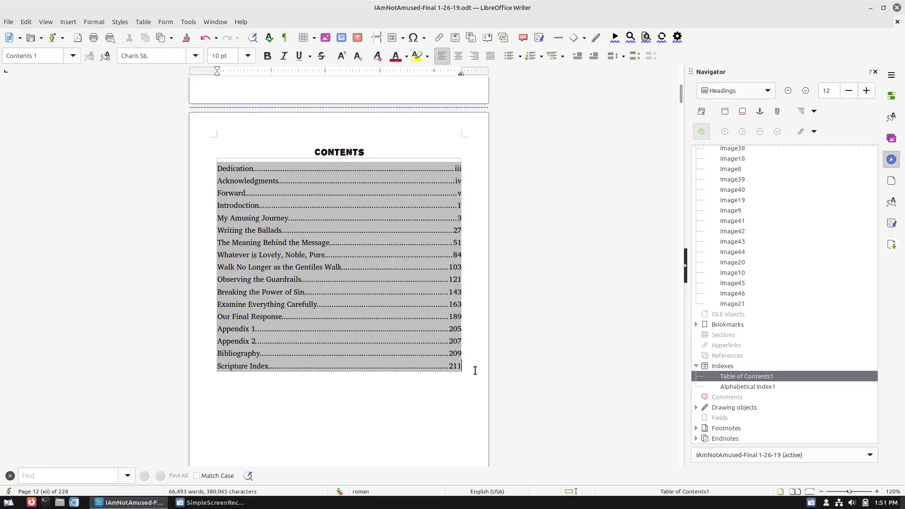
Step: Apply the scripture page style to the Contents page, check the surrounding page footers, and update the table of contents
{"action": "left_click", "coordinate": [891, 117]}
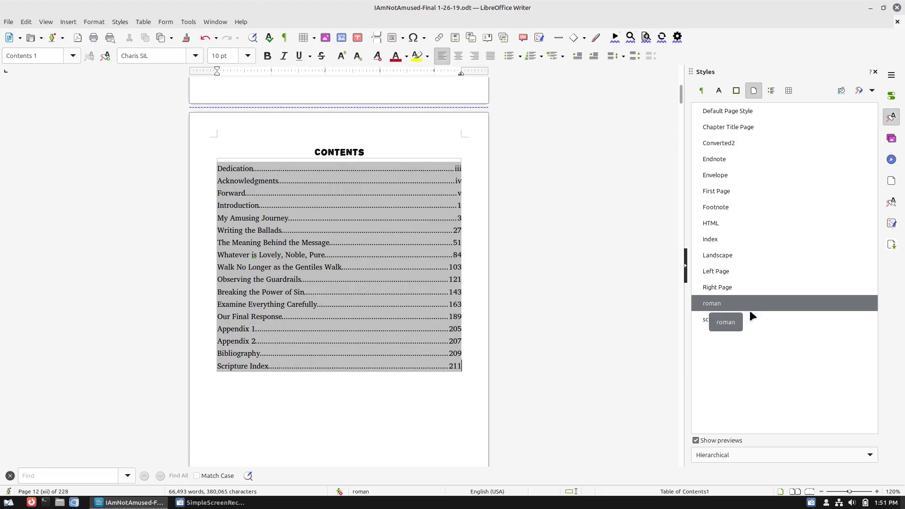
{"action": "double_click", "coordinate": [725, 321]}
{"action": "scroll", "coordinate": [415, 365], "scroll_direction": "up", "scroll_amount": 5}
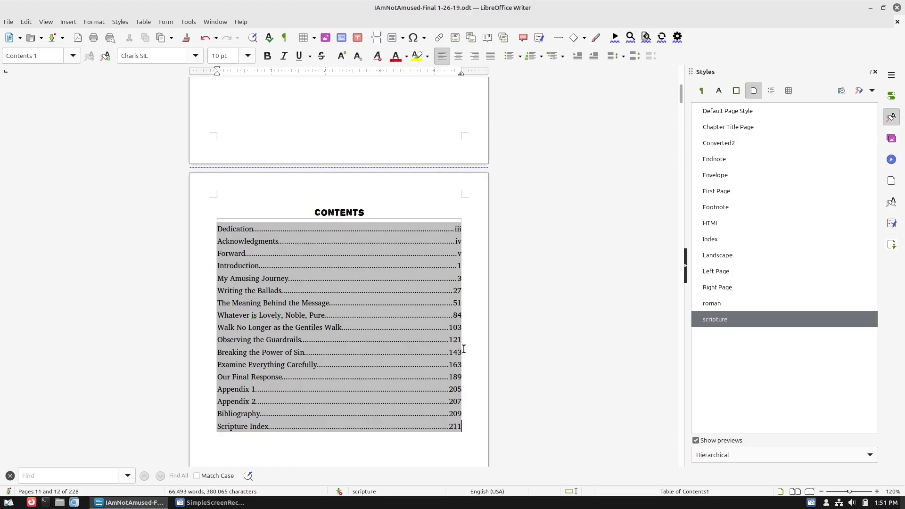
{"action": "scroll", "coordinate": [464, 349], "scroll_direction": "up", "scroll_amount": 6}
{"action": "scroll", "coordinate": [469, 355], "scroll_direction": "down", "scroll_amount": 5}
{"action": "scroll", "coordinate": [396, 331], "scroll_direction": "down", "scroll_amount": 6}
{"action": "scroll", "coordinate": [399, 330], "scroll_direction": "up", "scroll_amount": 3}
{"action": "right_click", "coordinate": [398, 293]}
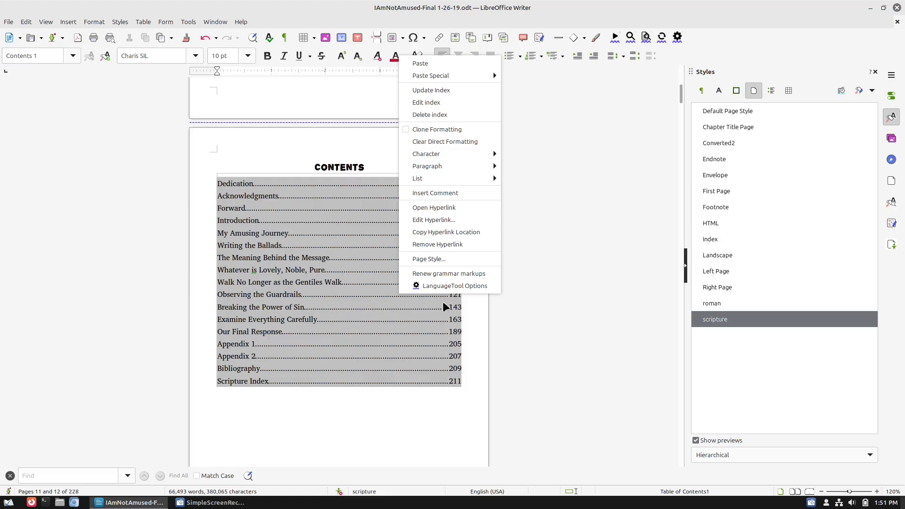
{"action": "left_click", "coordinate": [461, 89]}
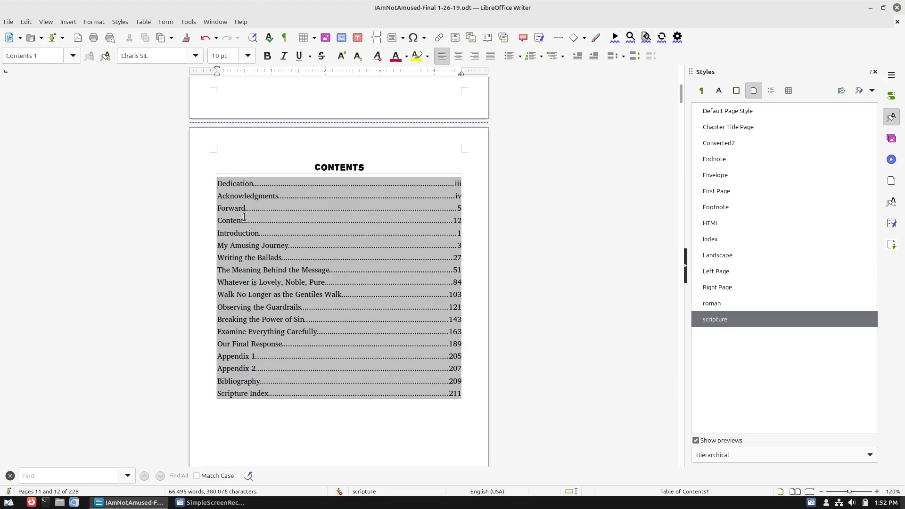
Step: Remove the Contents line between Forward and Introduction from the updated table of contents
{"action": "left_click_drag", "start_coordinate": [219, 220], "coordinate": [463, 221]}
{"action": "right_click", "coordinate": [454, 220]}
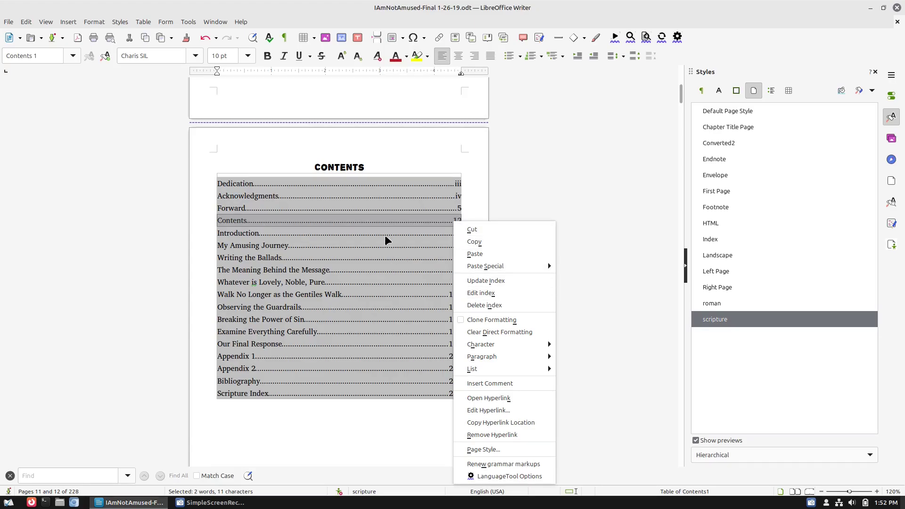
{"action": "left_click", "coordinate": [383, 219]}
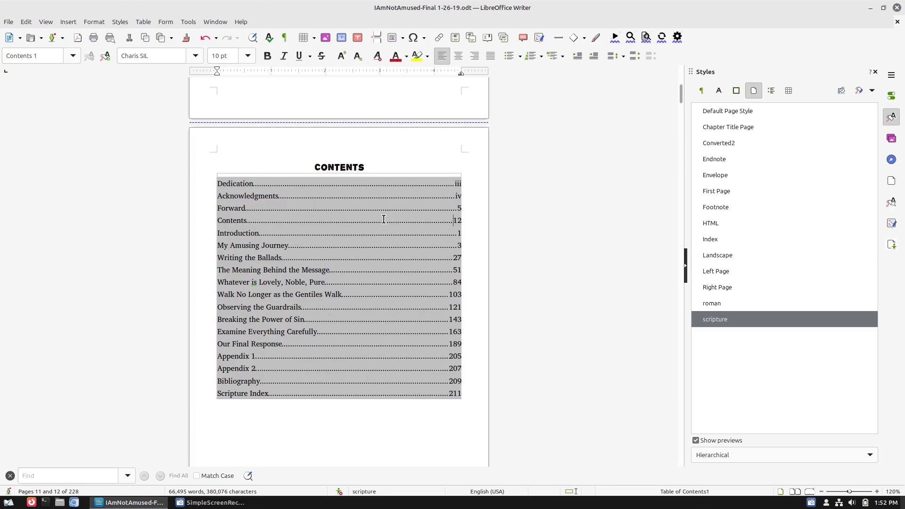
{"action": "triple_click", "coordinate": [384, 220]}
{"action": "key", "text": "BackSpace"}
{"action": "key", "text": "BackSpace"}
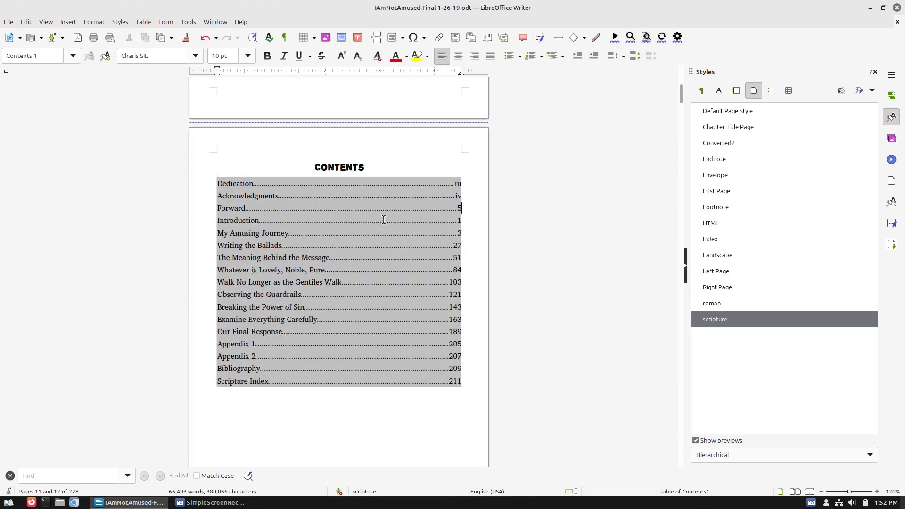
Step: Apply the roman page style to the pages of the Forward
{"action": "scroll", "coordinate": [350, 211], "scroll_direction": "up", "scroll_amount": 1}
{"action": "scroll", "coordinate": [350, 211], "scroll_direction": "up", "scroll_amount": 20}
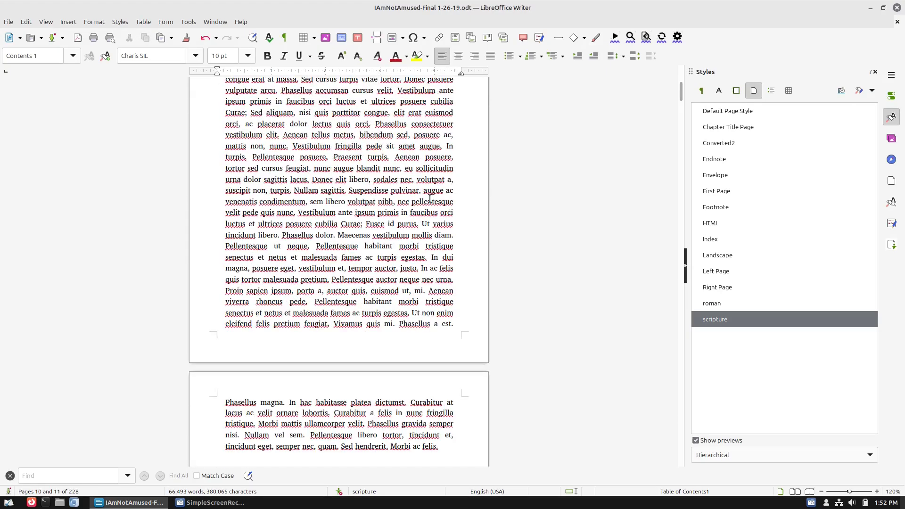
{"action": "left_click", "coordinate": [462, 213]}
{"action": "scroll", "coordinate": [462, 213], "scroll_direction": "up", "scroll_amount": 20}
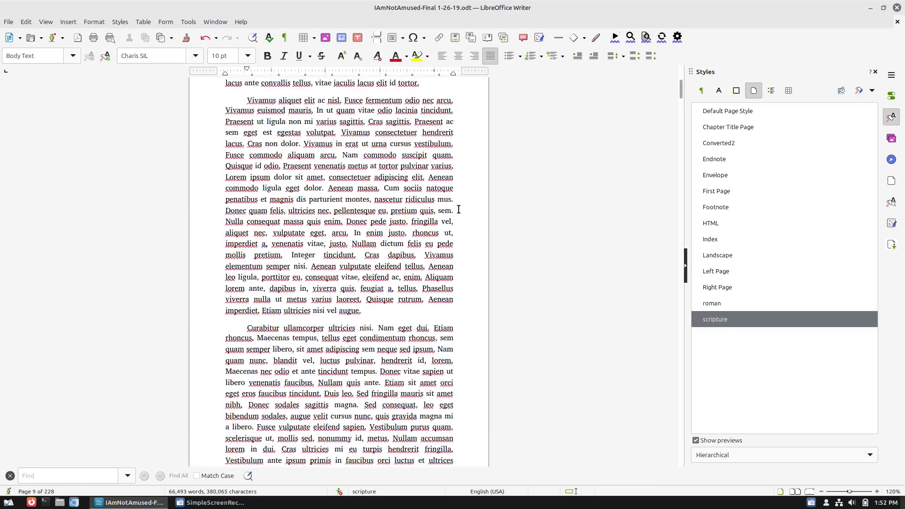
{"action": "scroll", "coordinate": [468, 214], "scroll_direction": "up", "scroll_amount": 15}
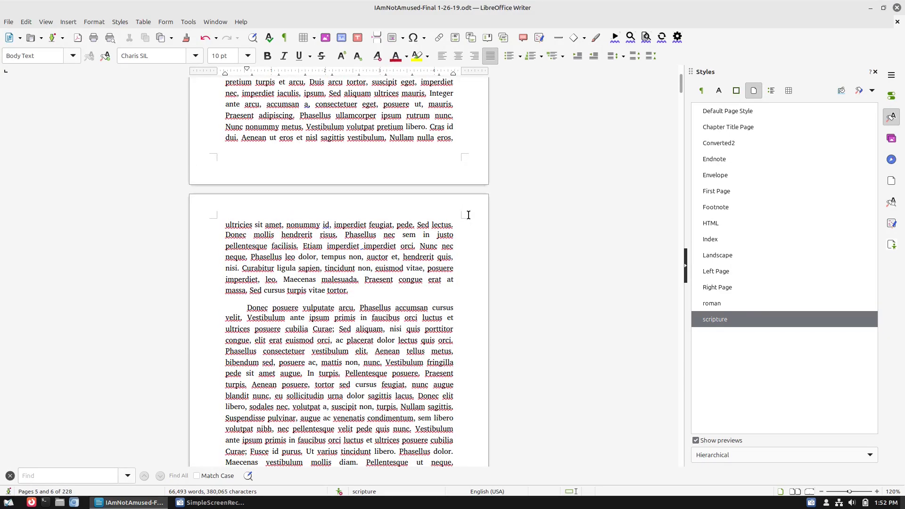
{"action": "scroll", "coordinate": [468, 201], "scroll_direction": "up", "scroll_amount": 5}
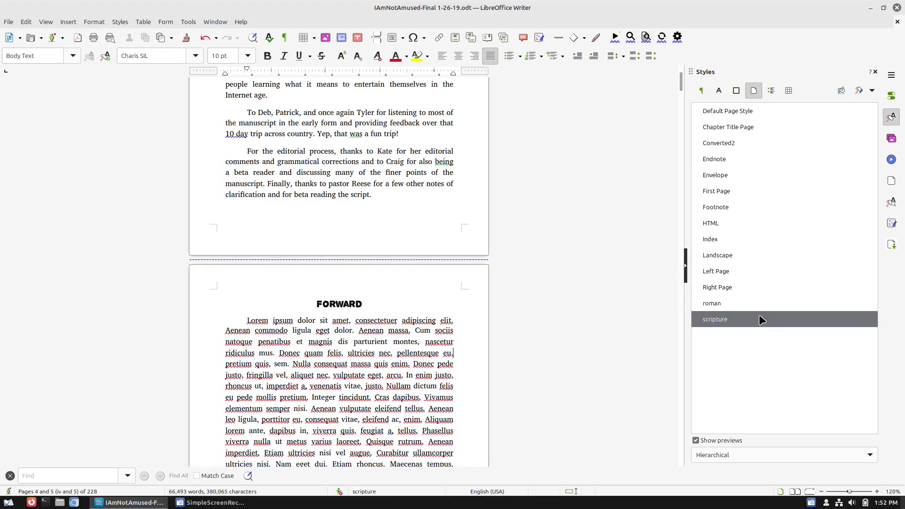
{"action": "double_click", "coordinate": [721, 303]}
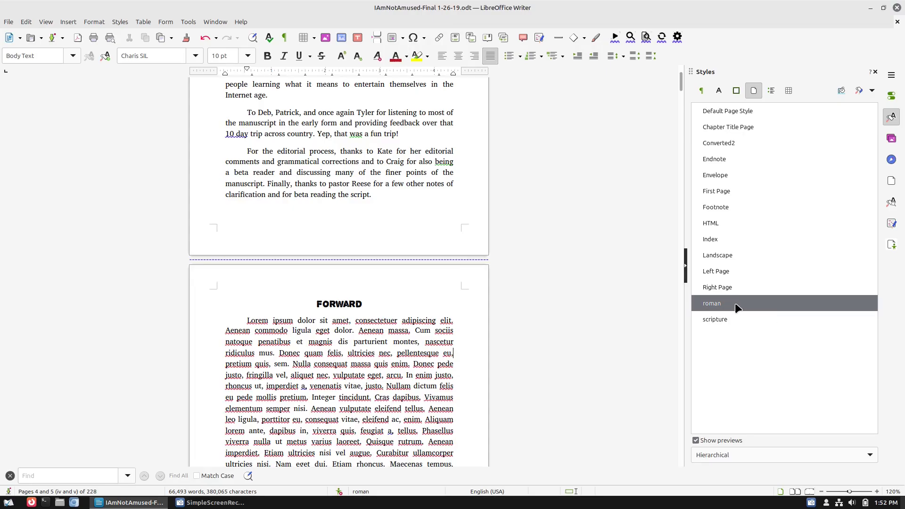
Step: Edit the page break before the Contents page so that it starts with the scripture page style
{"action": "scroll", "coordinate": [494, 298], "scroll_direction": "down", "scroll_amount": 10}
{"action": "scroll", "coordinate": [429, 337], "scroll_direction": "down", "scroll_amount": 20}
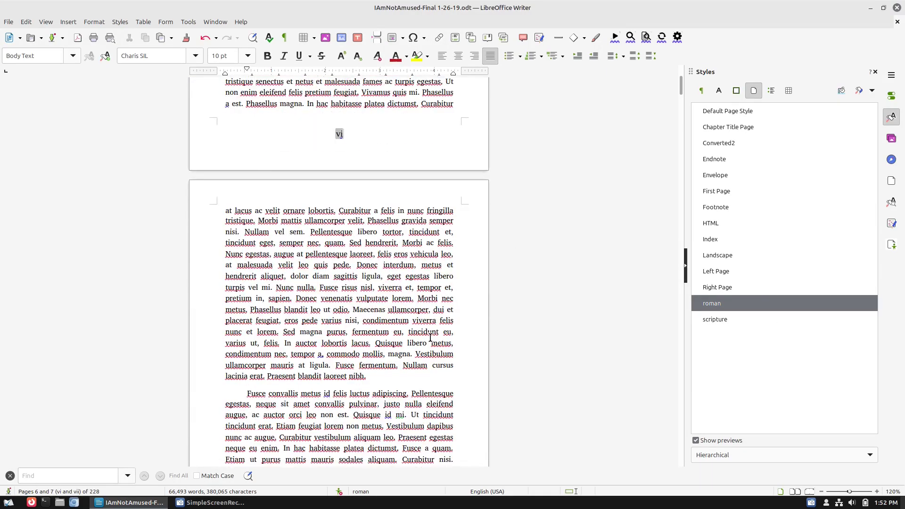
{"action": "scroll", "coordinate": [433, 335], "scroll_direction": "down", "scroll_amount": 20}
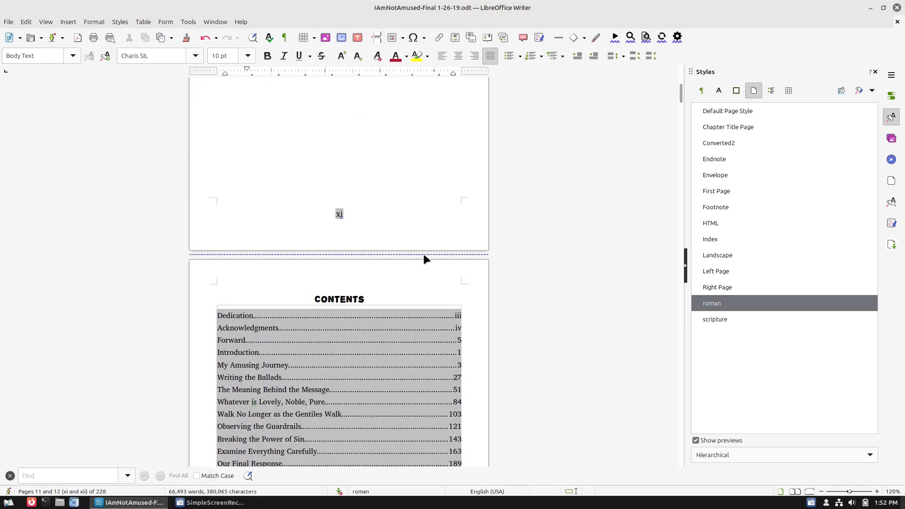
{"action": "left_click", "coordinate": [423, 254]}
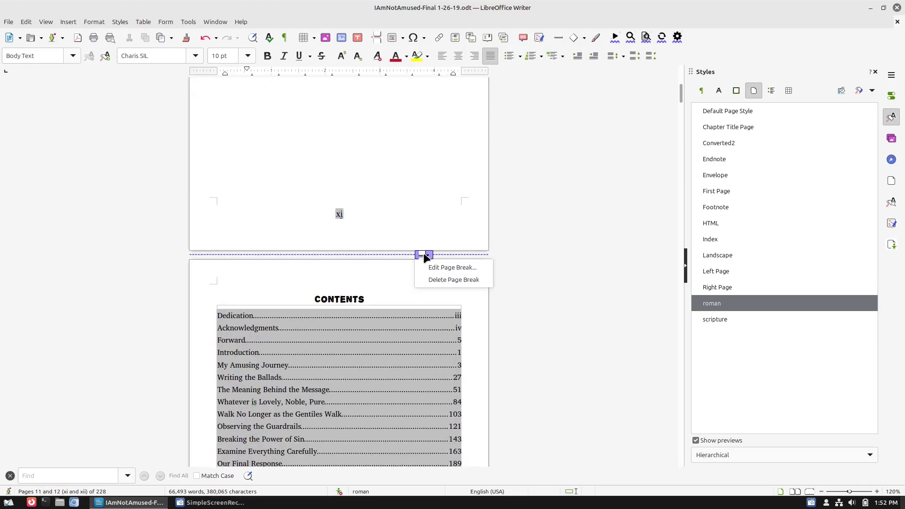
{"action": "left_click", "coordinate": [443, 268]}
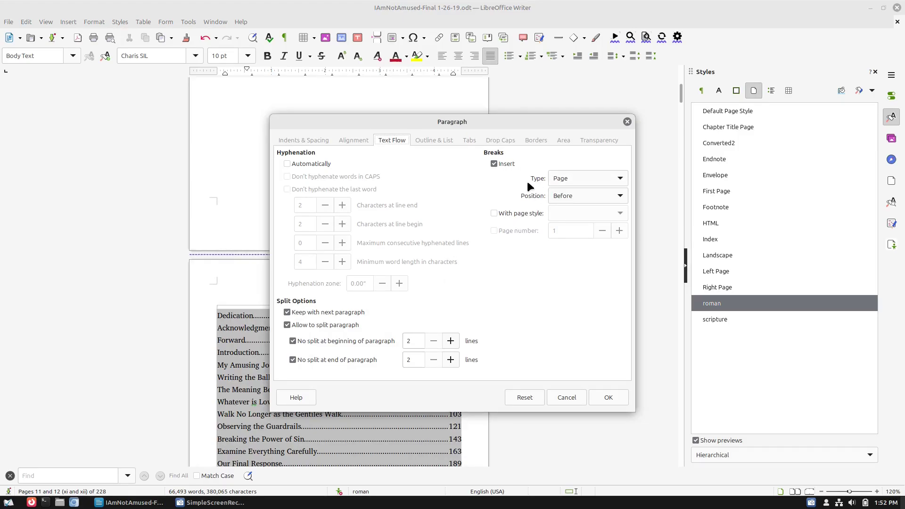
{"action": "left_click", "coordinate": [512, 212]}
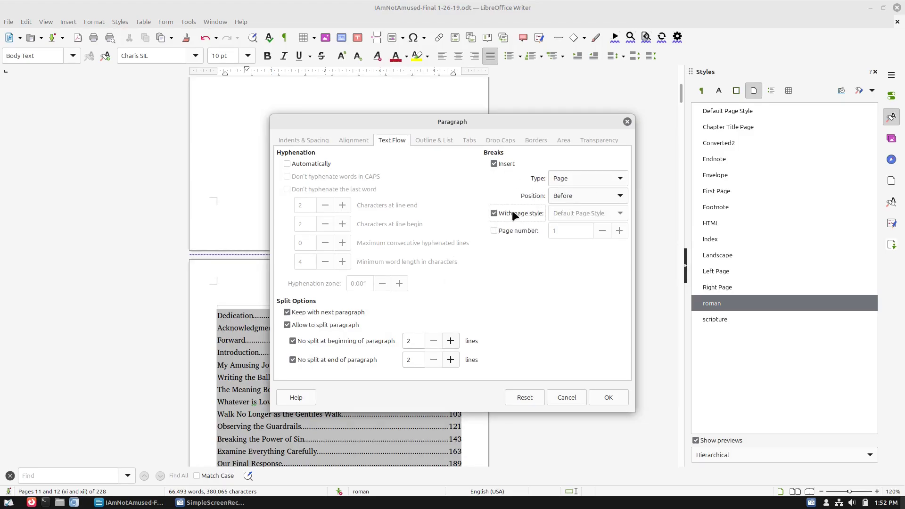
{"action": "left_click", "coordinate": [619, 211]}
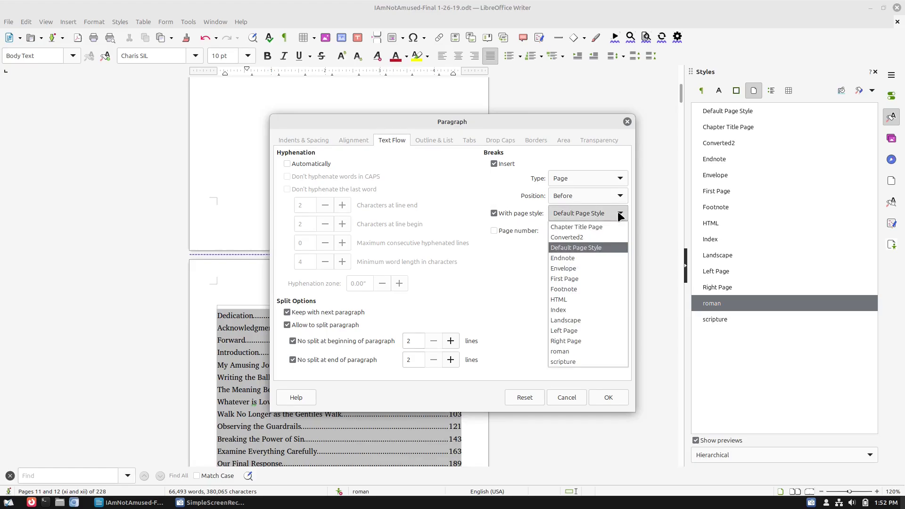
{"action": "left_click", "coordinate": [602, 361]}
{"action": "left_click", "coordinate": [615, 398]}
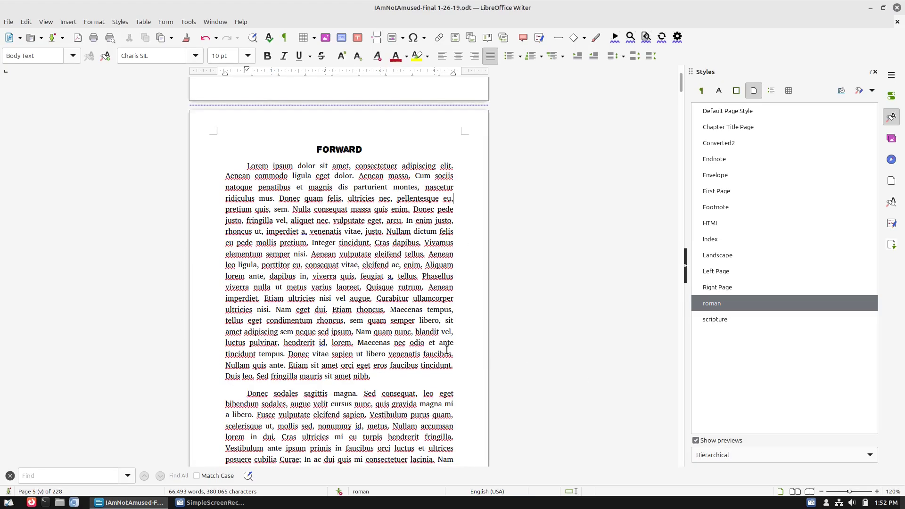
Step: Check the footers throughout the Forward and update the table of contents
{"action": "scroll", "coordinate": [431, 342], "scroll_direction": "up", "scroll_amount": 5}
{"action": "scroll", "coordinate": [431, 338], "scroll_direction": "down", "scroll_amount": 20}
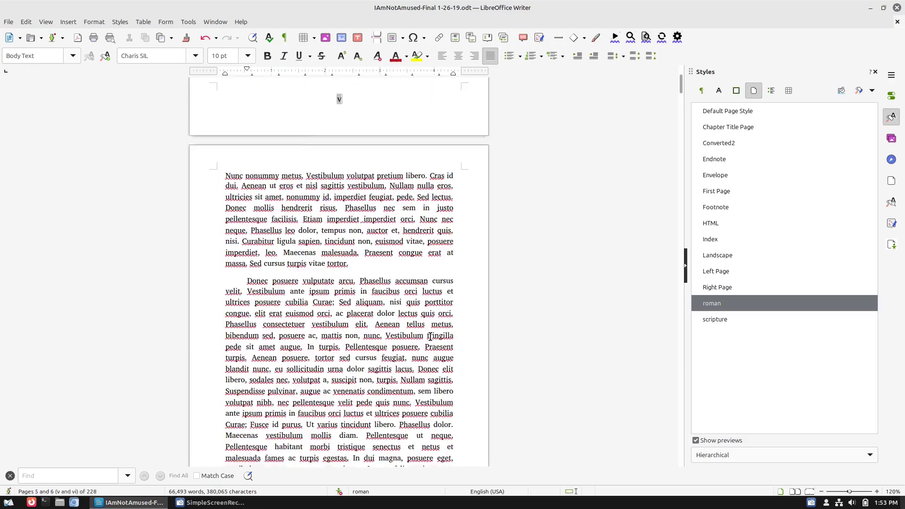
{"action": "scroll", "coordinate": [431, 329], "scroll_direction": "down", "scroll_amount": 20}
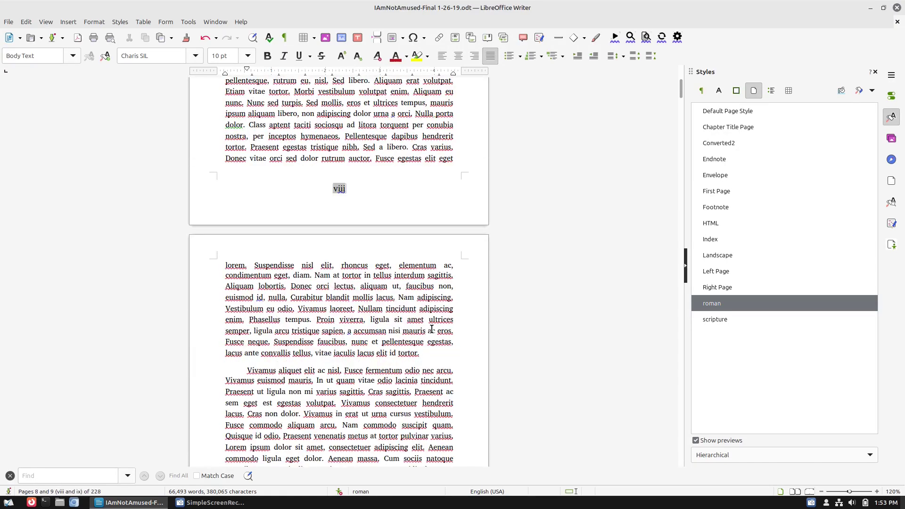
{"action": "scroll", "coordinate": [431, 329], "scroll_direction": "down", "scroll_amount": 20}
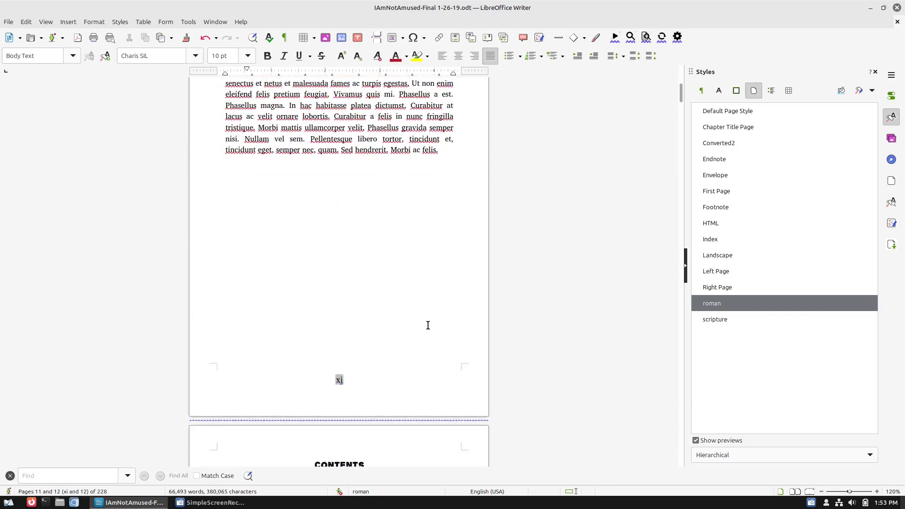
{"action": "right_click", "coordinate": [341, 202]}
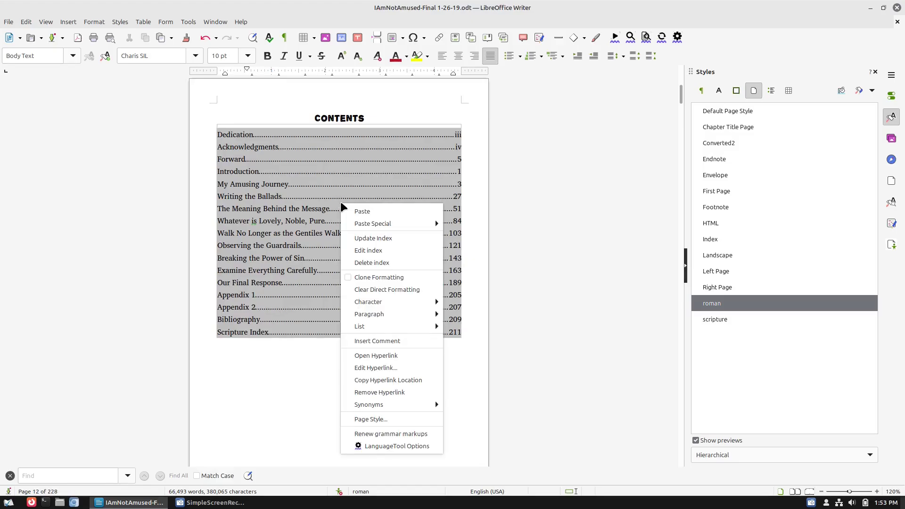
{"action": "left_click", "coordinate": [398, 236]}
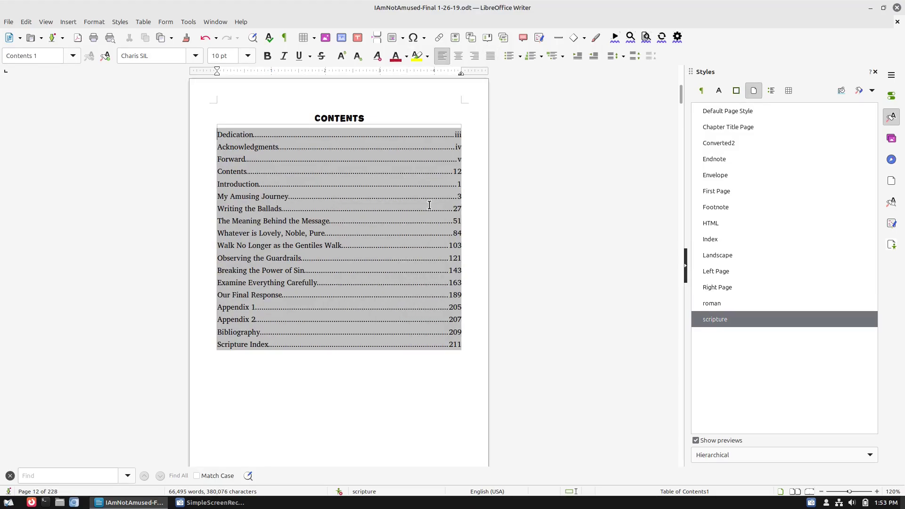
Step: Delete the Contents entry between Forward and Introduction from the table of contents
{"action": "left_click_drag", "start_coordinate": [219, 171], "coordinate": [471, 172]}
{"action": "key", "text": "Delete"}
{"action": "key", "text": "Delete"}
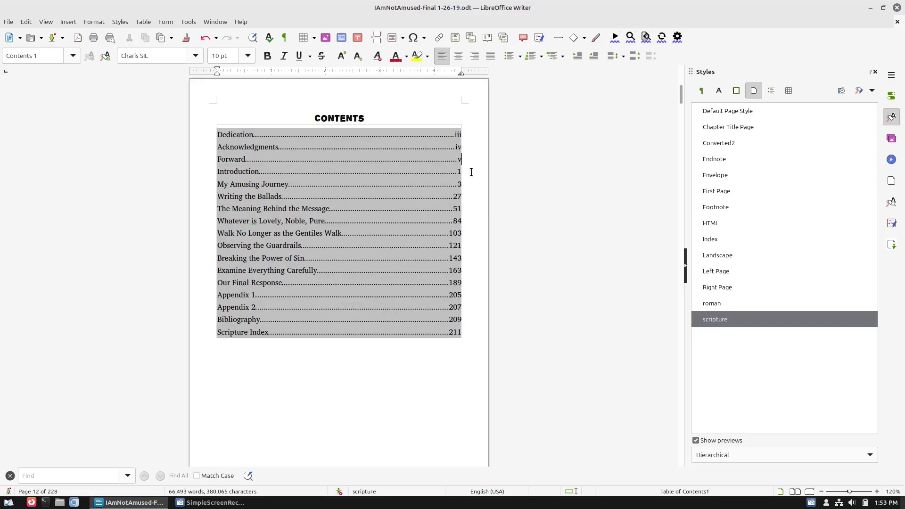
Step: Examine the page numbering from the Contents page into My Amusing Journey, and return to the Forward heading to review its footers
{"action": "scroll", "coordinate": [465, 187], "scroll_direction": "up", "scroll_amount": 1}
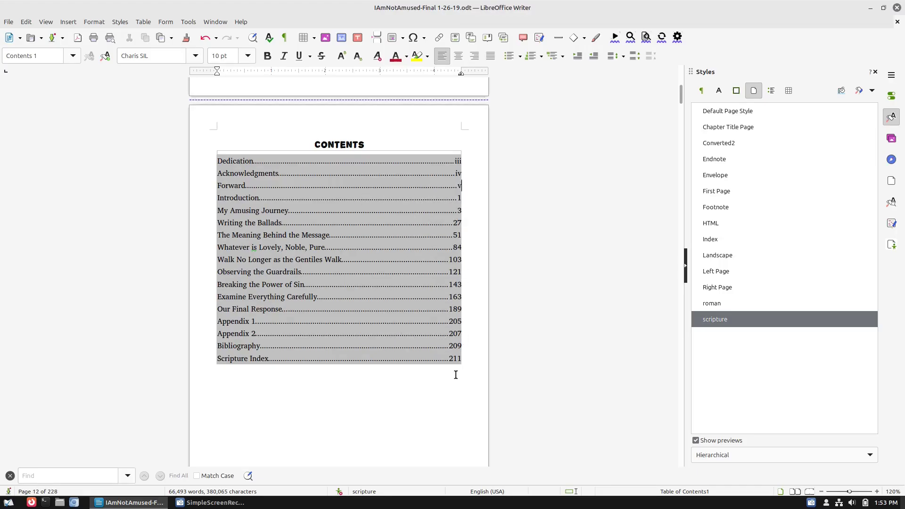
{"action": "scroll", "coordinate": [455, 375], "scroll_direction": "down", "scroll_amount": 15}
{"action": "scroll", "coordinate": [459, 376], "scroll_direction": "down", "scroll_amount": 15}
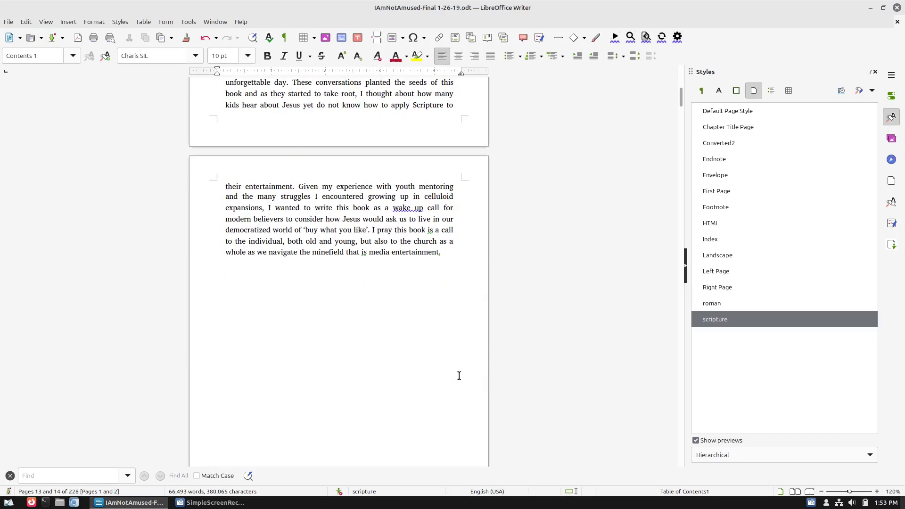
{"action": "scroll", "coordinate": [460, 375], "scroll_direction": "down", "scroll_amount": 15}
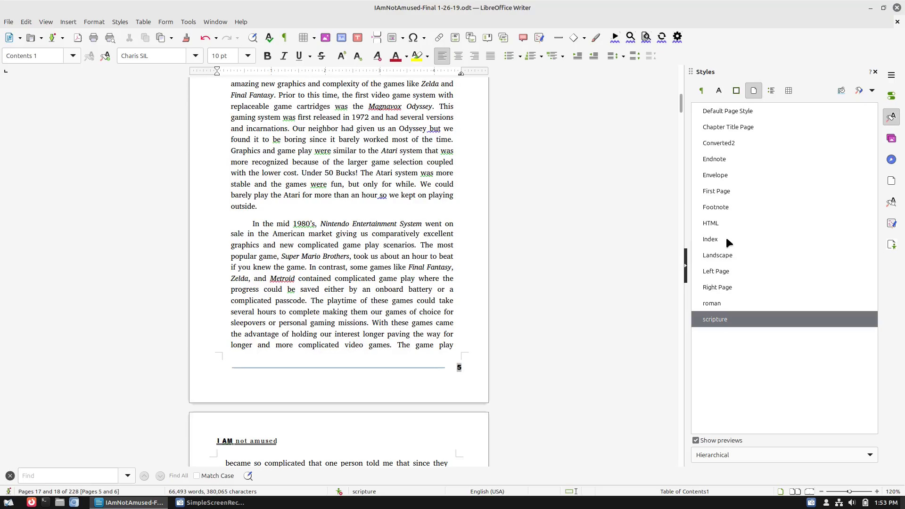
{"action": "left_click", "coordinate": [891, 159]}
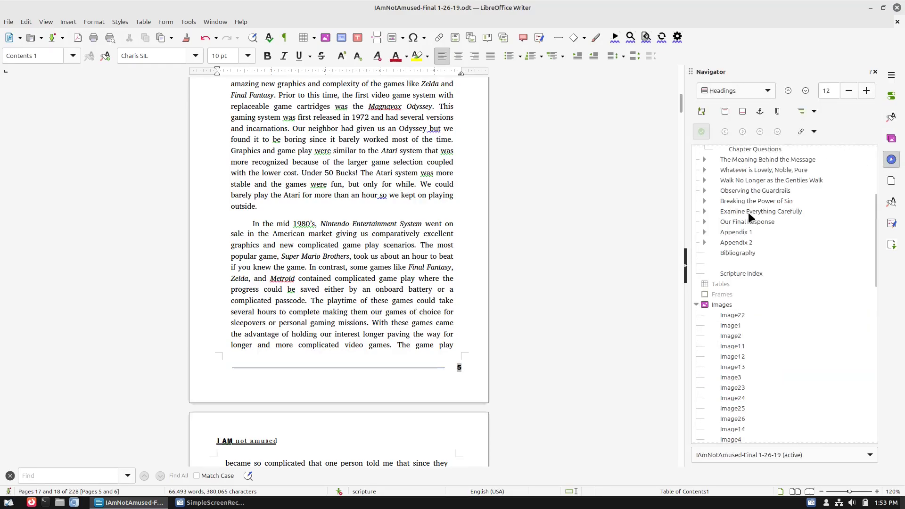
{"action": "scroll", "coordinate": [749, 215], "scroll_direction": "up", "scroll_amount": 5}
{"action": "left_click", "coordinate": [727, 182]}
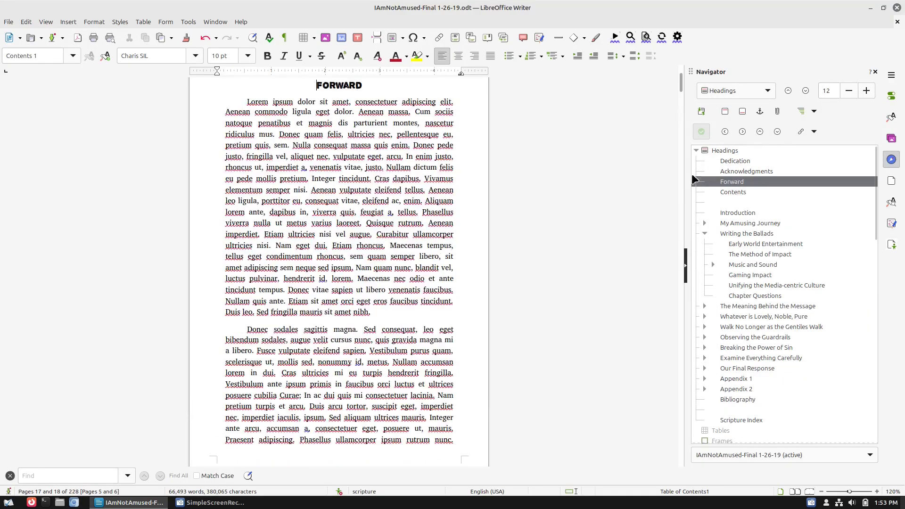
{"action": "scroll", "coordinate": [320, 208], "scroll_direction": "up", "scroll_amount": 7}
{"action": "scroll", "coordinate": [337, 262], "scroll_direction": "down", "scroll_amount": 8}
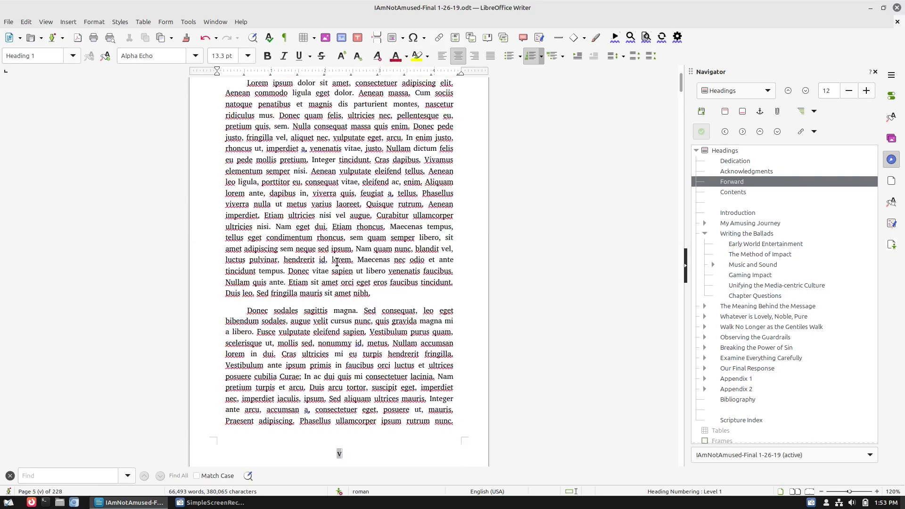
{"action": "scroll", "coordinate": [336, 262], "scroll_direction": "down", "scroll_amount": 7}
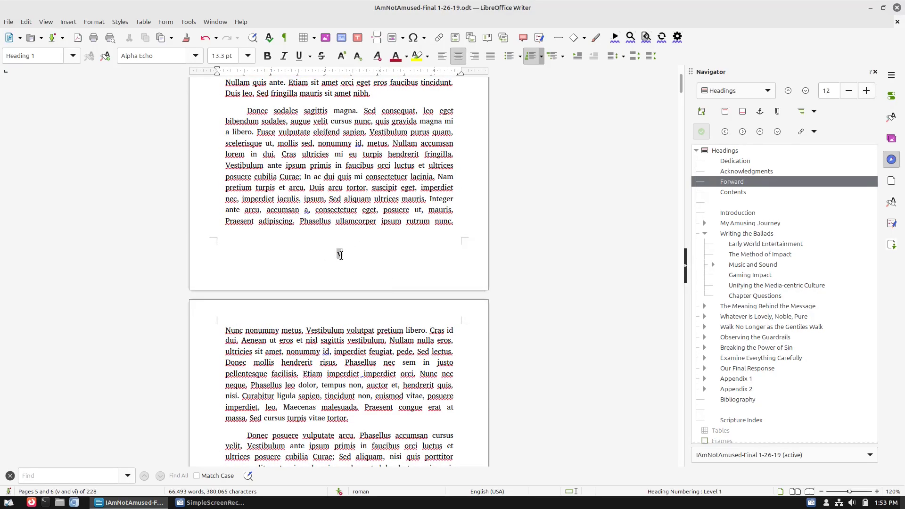
{"action": "scroll", "coordinate": [341, 255], "scroll_direction": "down", "scroll_amount": 20}
{"action": "scroll", "coordinate": [351, 284], "scroll_direction": "down", "scroll_amount": 8}
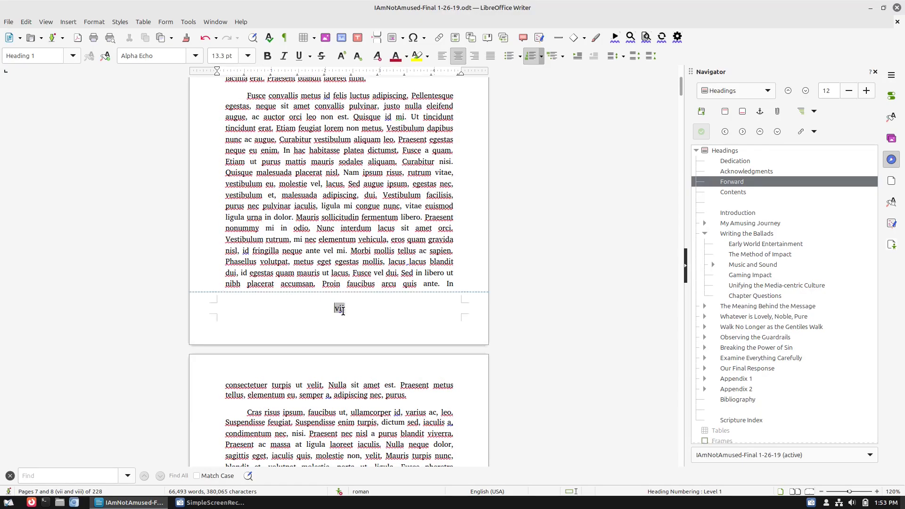
Step: Edit the Footer paragraph style used by the roman page numbers and apply Alpha Echo as its font family
{"action": "left_click", "coordinate": [343, 311]}
{"action": "left_click", "coordinate": [891, 117]}
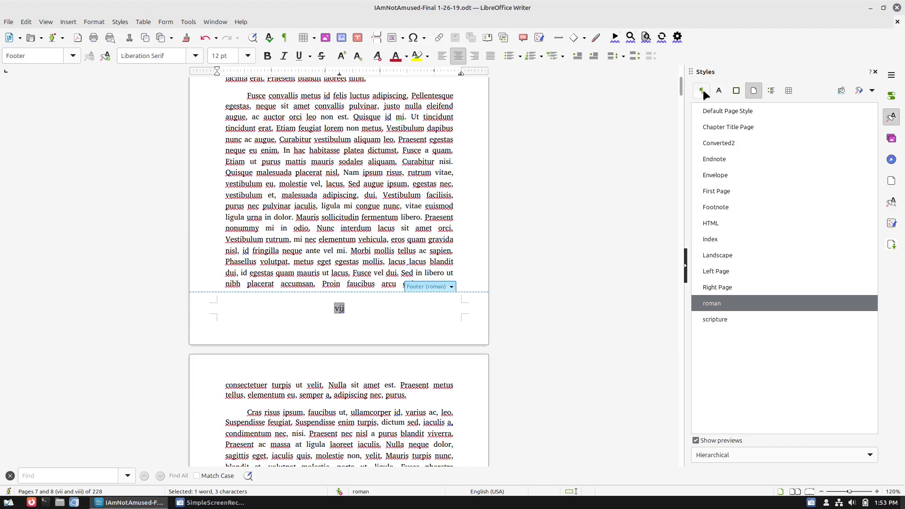
{"action": "left_click", "coordinate": [702, 90]}
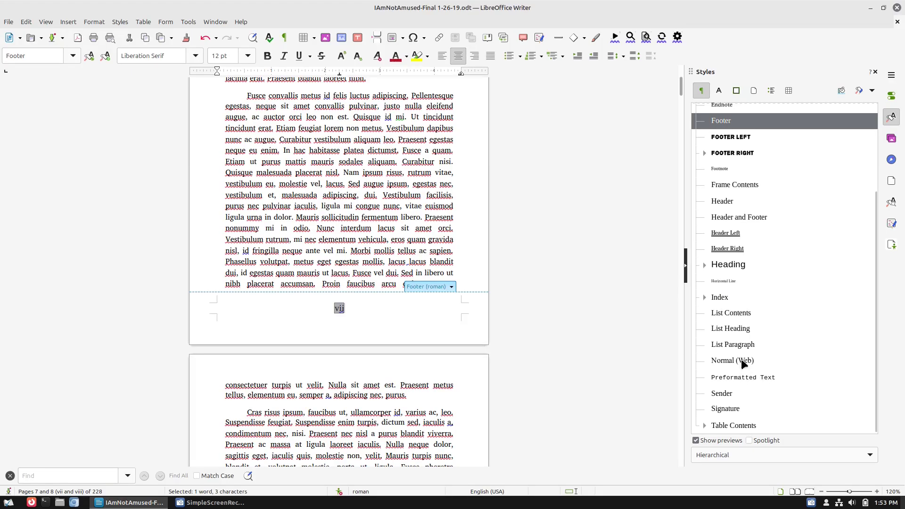
{"action": "scroll", "coordinate": [744, 336], "scroll_direction": "up", "scroll_amount": 4}
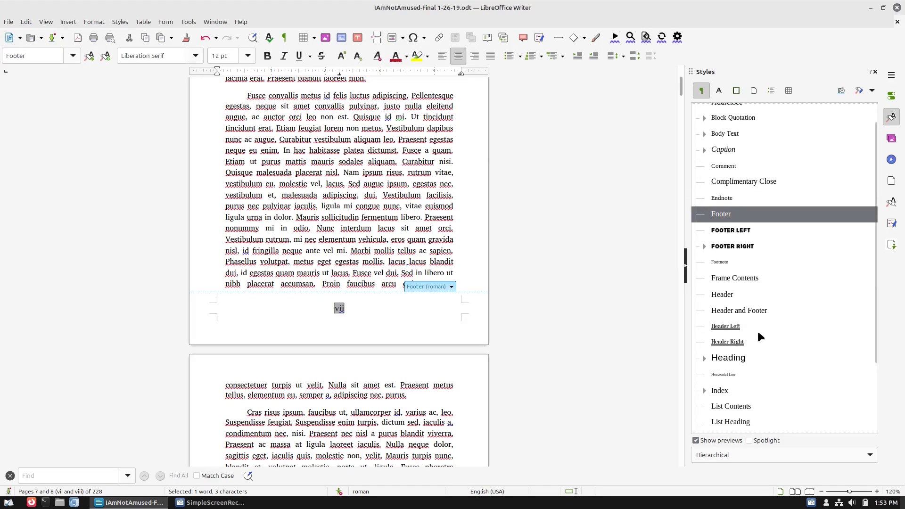
{"action": "right_click", "coordinate": [727, 213]}
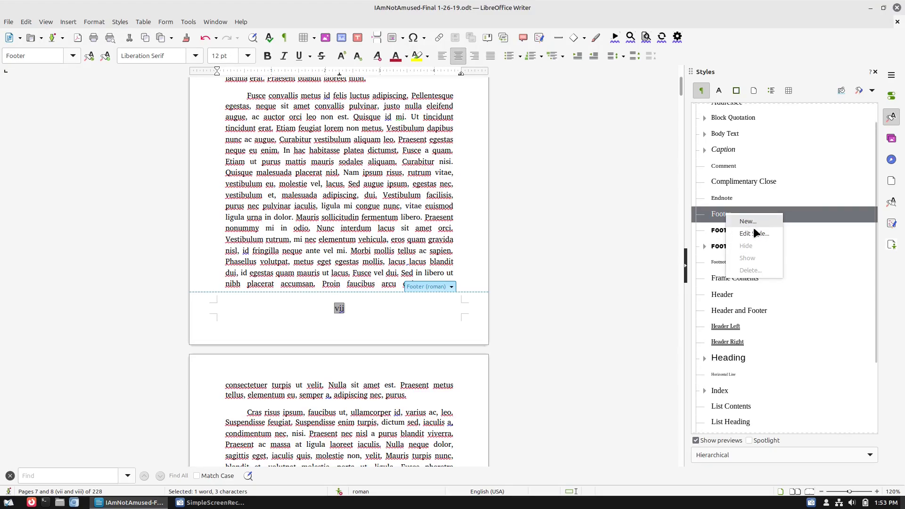
{"action": "left_click", "coordinate": [772, 234]}
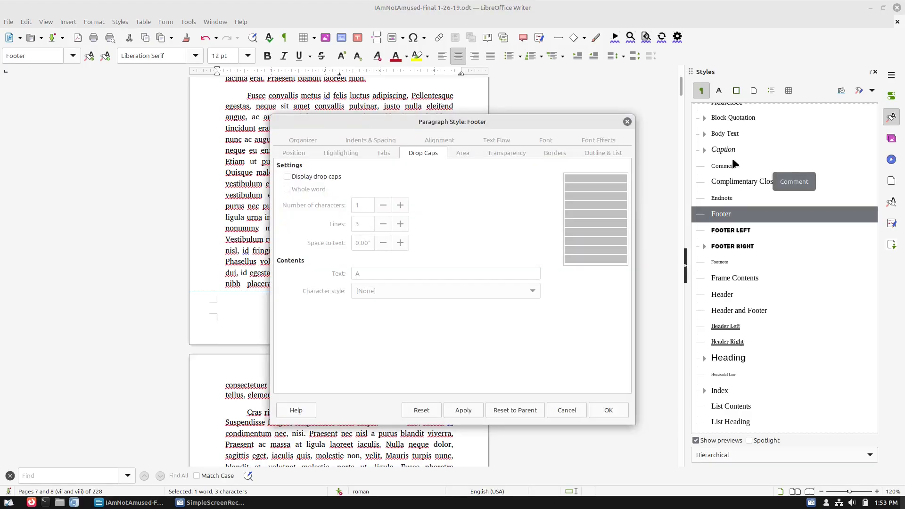
{"action": "left_click_drag", "start_coordinate": [491, 126], "coordinate": [717, 124]}
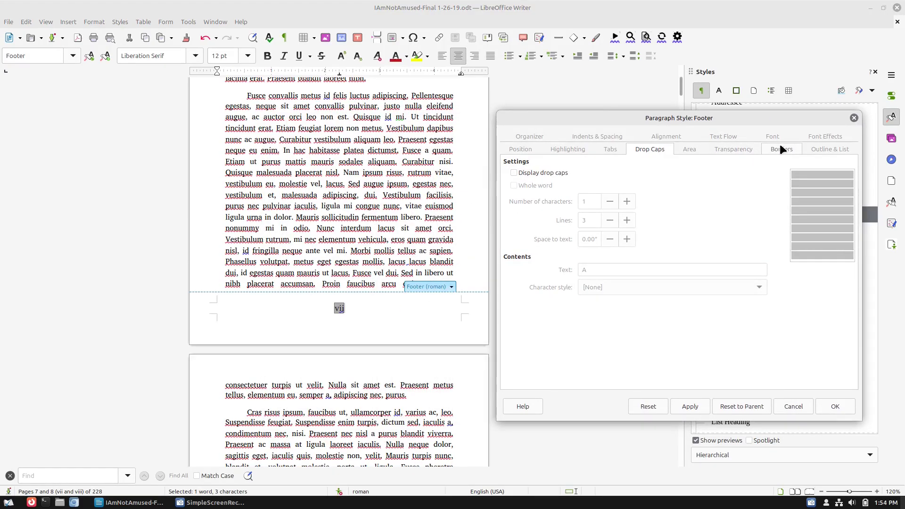
{"action": "left_click", "coordinate": [776, 140]}
{"action": "triple_click", "coordinate": [628, 166]}
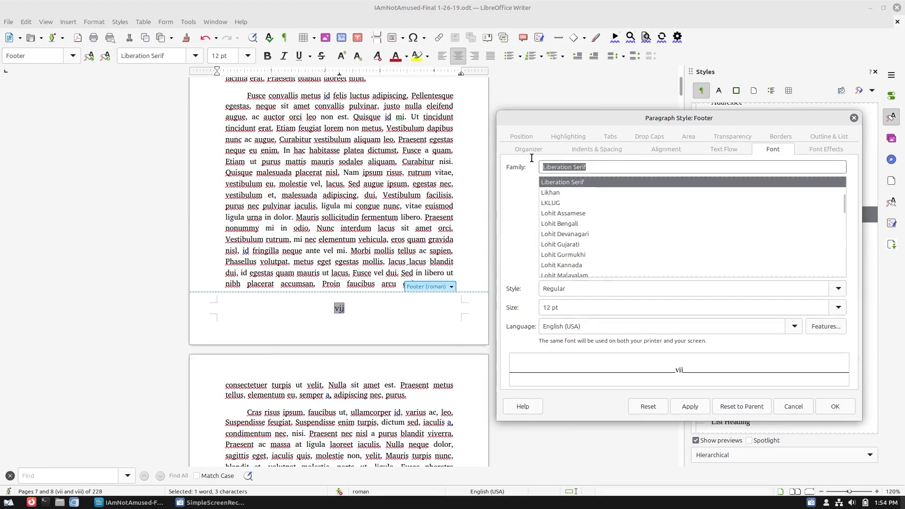
{"action": "type", "text": "Alegreya"}
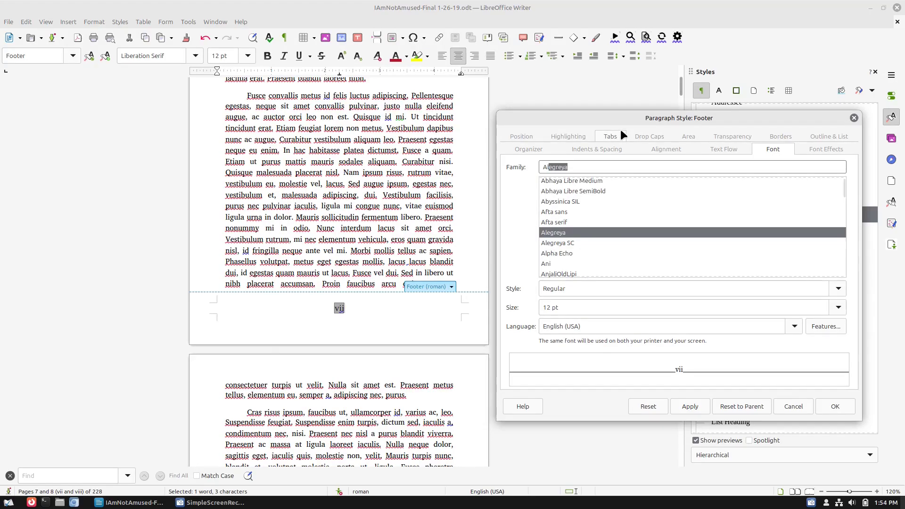
{"action": "left_click", "coordinate": [570, 254]}
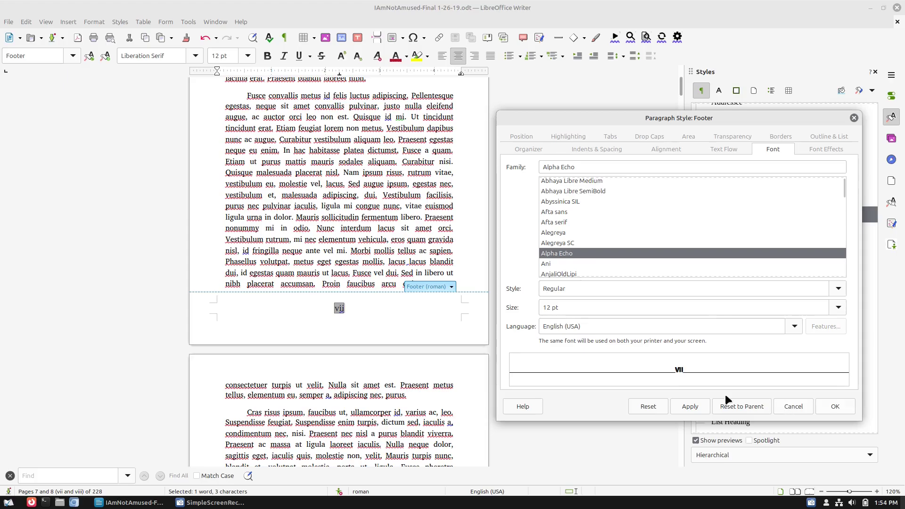
{"action": "left_click", "coordinate": [687, 403]}
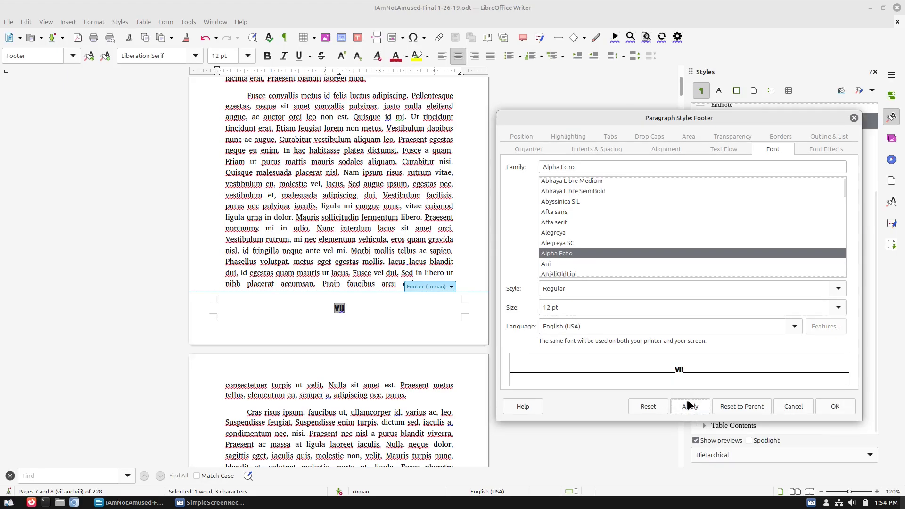
Step: Set the Footer paragraph style's font size to 10 pt and apply it
{"action": "left_click", "coordinate": [717, 150]}
{"action": "left_click", "coordinate": [772, 149]}
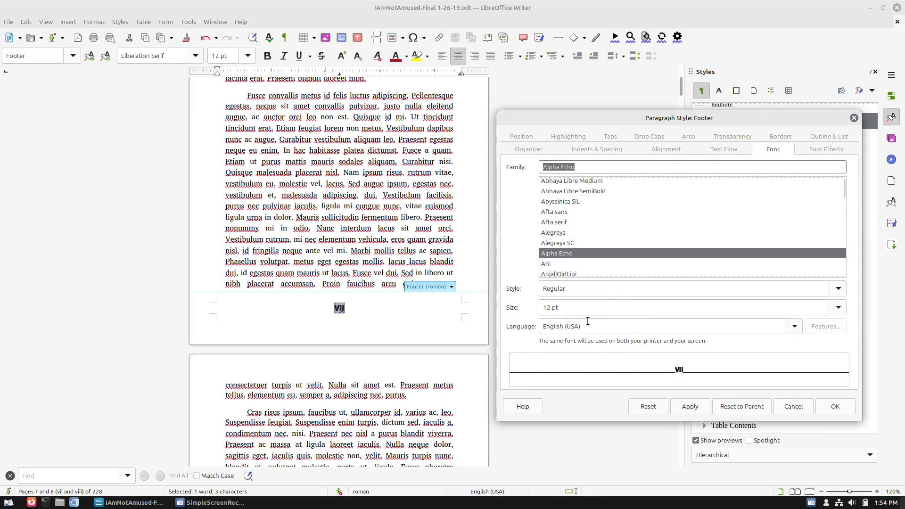
{"action": "left_click", "coordinate": [835, 306]}
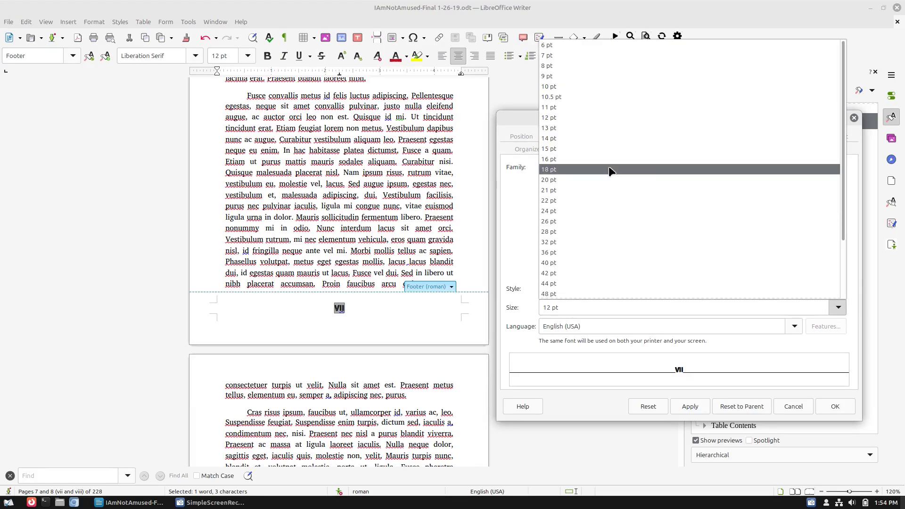
{"action": "left_click", "coordinate": [596, 87]}
{"action": "left_click", "coordinate": [690, 407]}
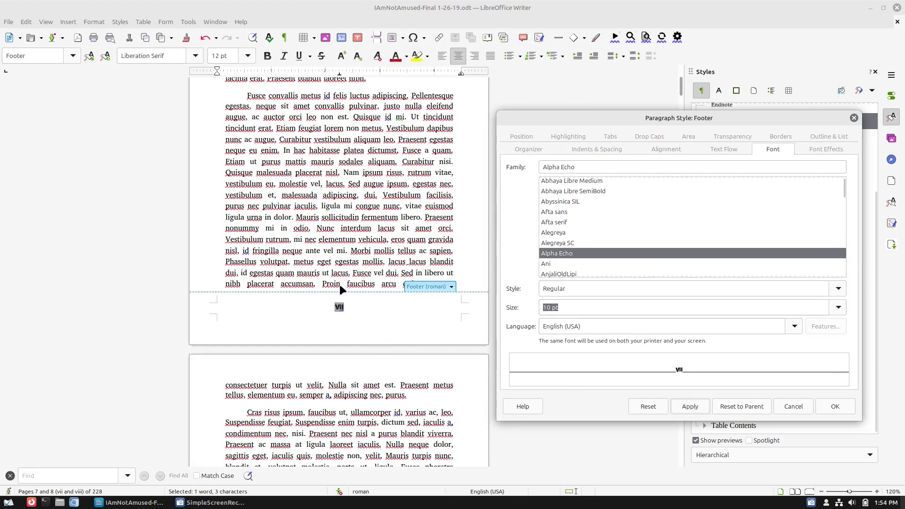
{"action": "left_click", "coordinate": [854, 118]}
Step: Check the restyled roman page numbers in the footers across the Forward pages
{"action": "scroll", "coordinate": [391, 332], "scroll_direction": "down", "scroll_amount": 8}
{"action": "scroll", "coordinate": [391, 333], "scroll_direction": "down", "scroll_amount": 7}
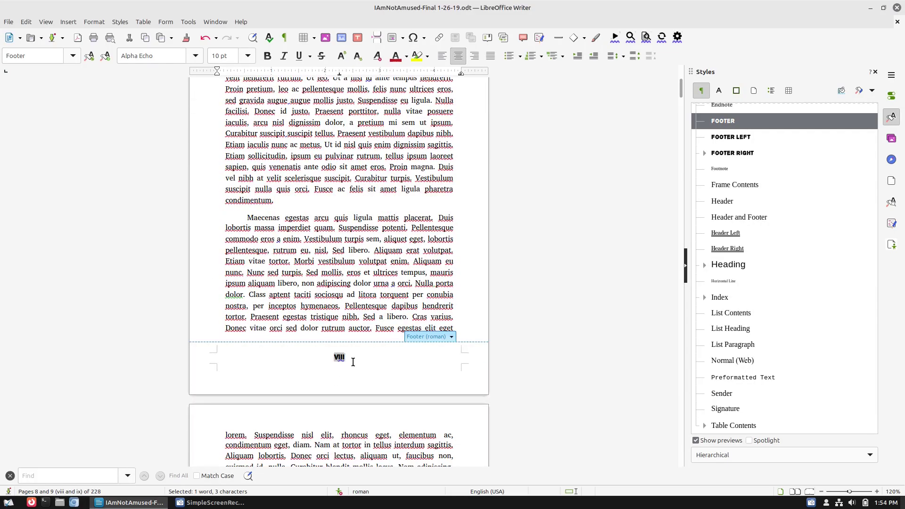
{"action": "scroll", "coordinate": [353, 362], "scroll_direction": "up", "scroll_amount": 8}
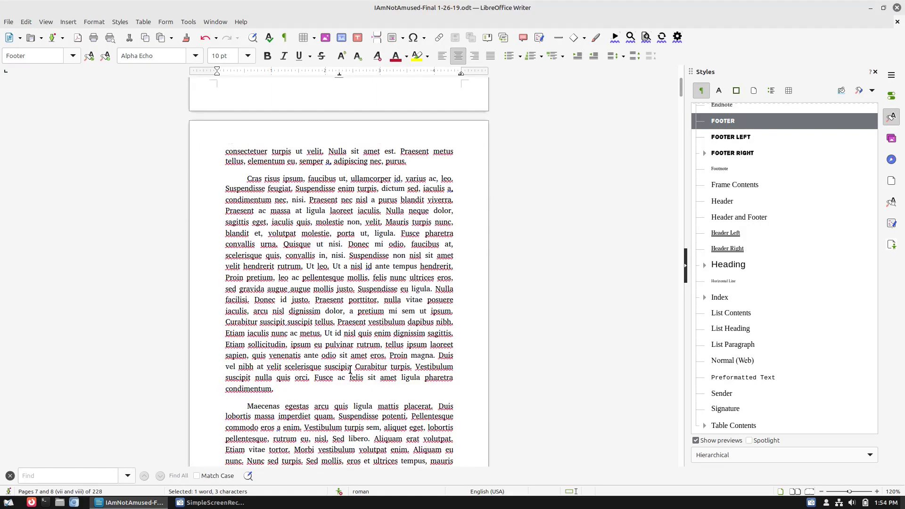
{"action": "scroll", "coordinate": [332, 257], "scroll_direction": "up", "scroll_amount": 13}
{"action": "scroll", "coordinate": [332, 257], "scroll_direction": "up", "scroll_amount": 20}
{"action": "scroll", "coordinate": [332, 257], "scroll_direction": "up", "scroll_amount": 3}
{"action": "scroll", "coordinate": [333, 256], "scroll_direction": "down", "scroll_amount": 20}
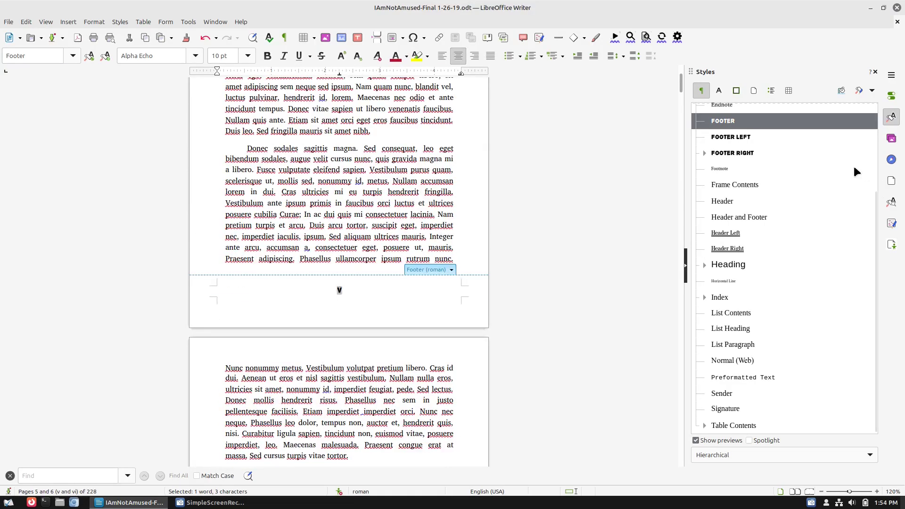
Step: Go to the My Amusing Journey chapter and examine the footers on its title page and the following left and right pages
{"action": "left_click", "coordinate": [891, 181]}
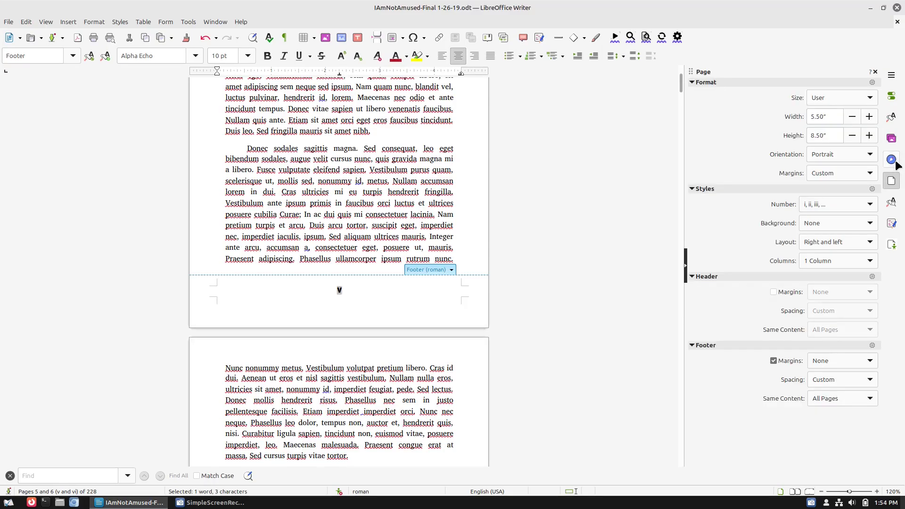
{"action": "left_click", "coordinate": [891, 160]}
{"action": "scroll", "coordinate": [734, 313], "scroll_direction": "down", "scroll_amount": 1}
{"action": "scroll", "coordinate": [762, 241], "scroll_direction": "up", "scroll_amount": 10}
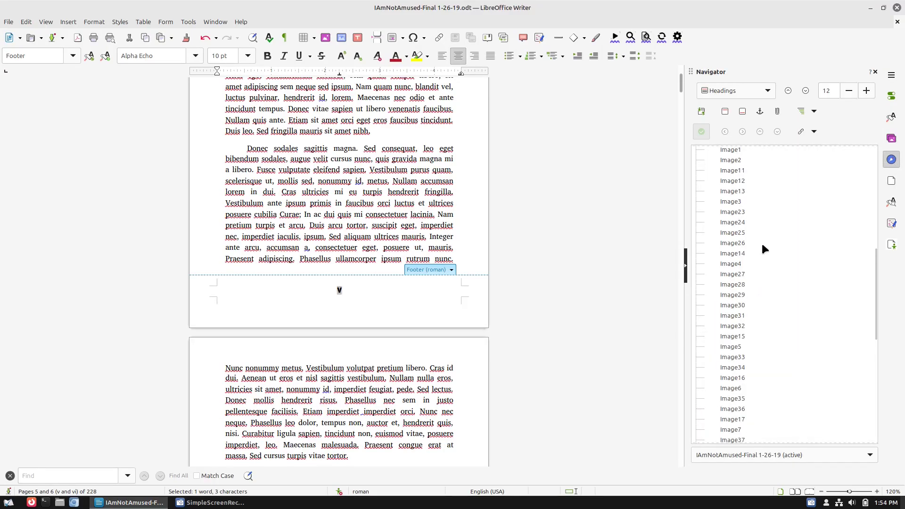
{"action": "scroll", "coordinate": [761, 243], "scroll_direction": "up", "scroll_amount": 5}
{"action": "double_click", "coordinate": [754, 223]}
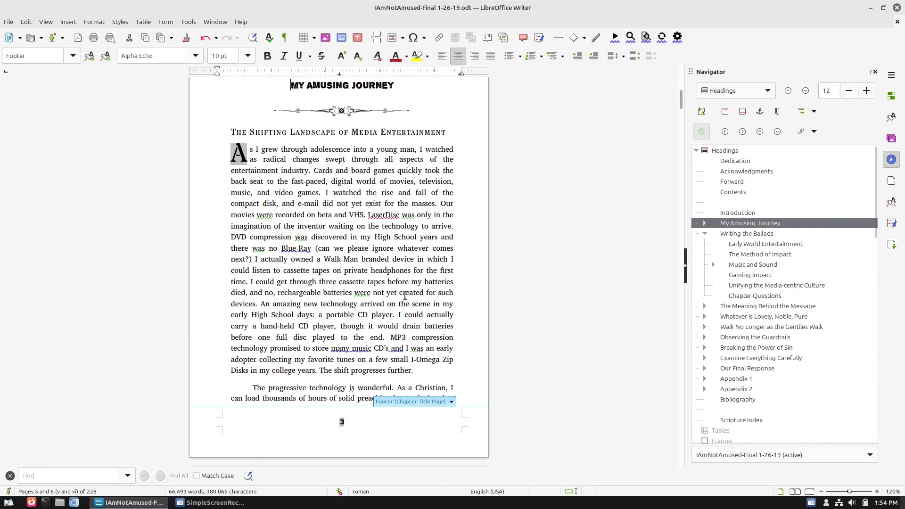
{"action": "scroll", "coordinate": [377, 311], "scroll_direction": "down", "scroll_amount": 4}
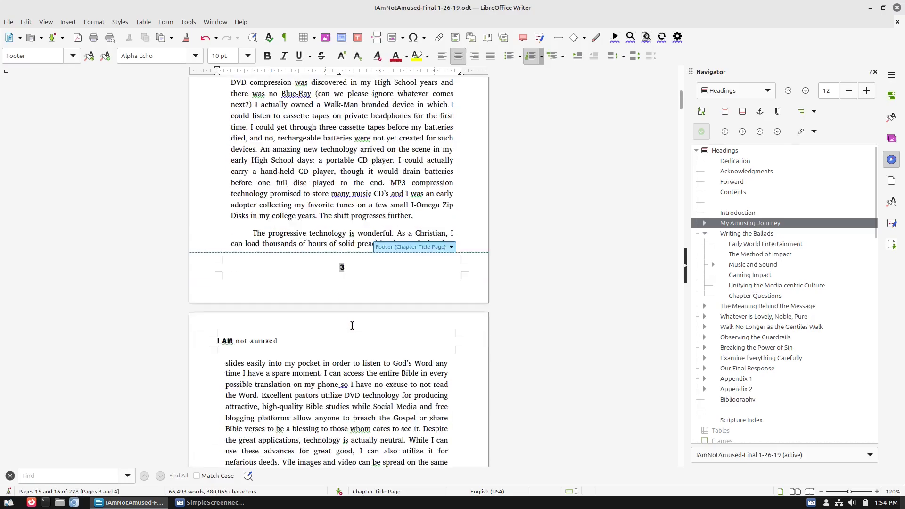
{"action": "double_click", "coordinate": [342, 267]}
{"action": "scroll", "coordinate": [330, 292], "scroll_direction": "down", "scroll_amount": 15}
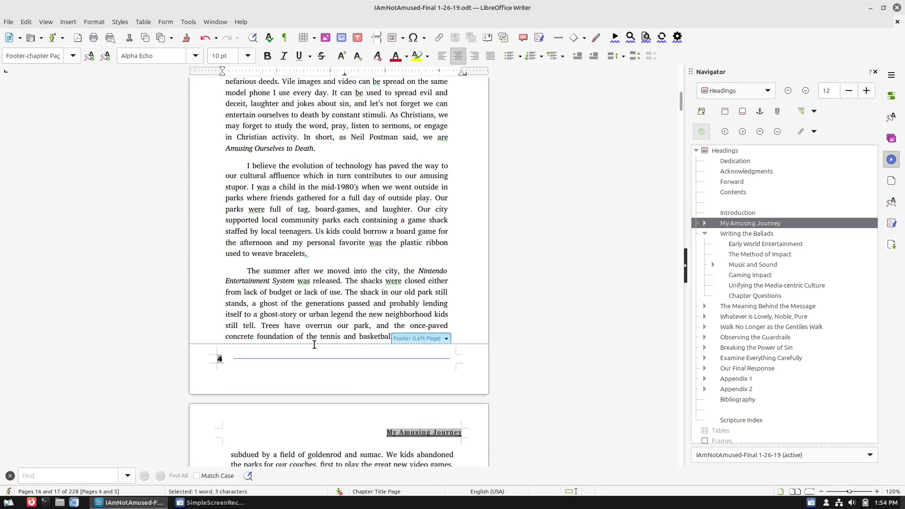
{"action": "scroll", "coordinate": [224, 183], "scroll_direction": "down", "scroll_amount": 10}
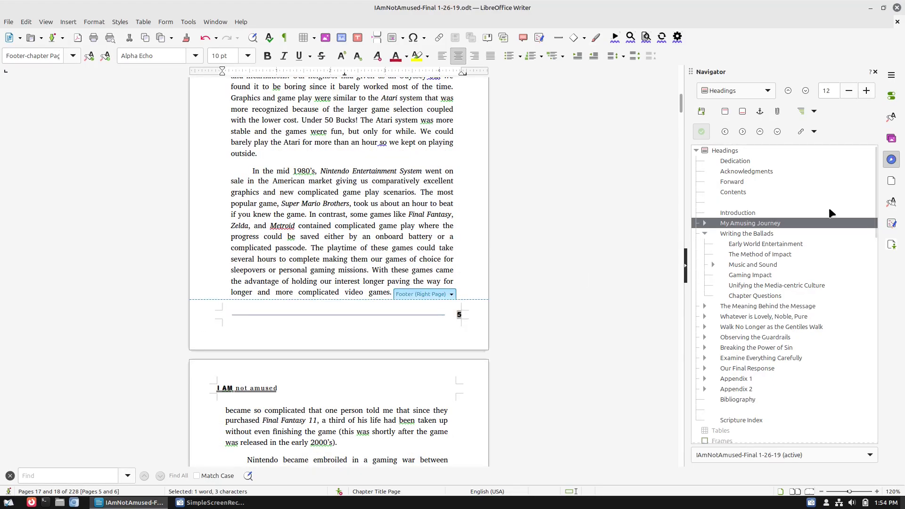
Step: Change the empty heading paragraph below the table of contents to Body Text and clear its direct formatting
{"action": "left_click", "coordinate": [745, 200]}
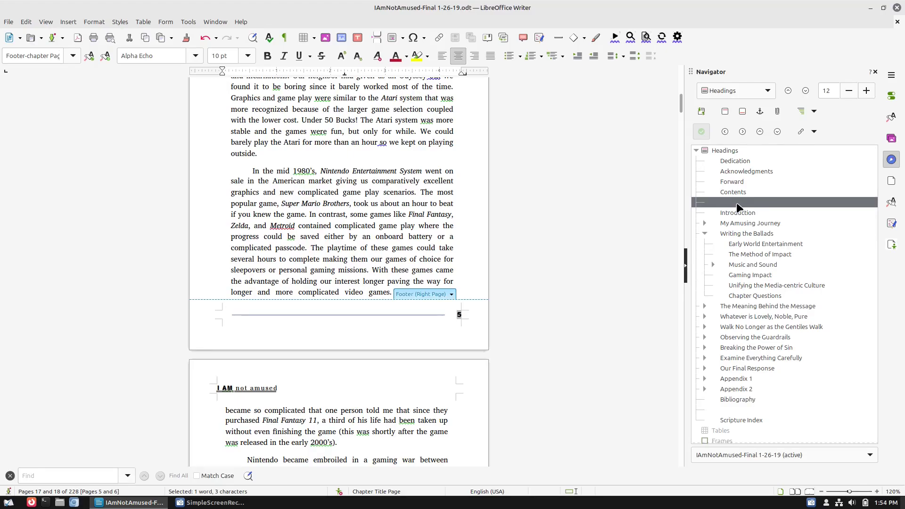
{"action": "double_click", "coordinate": [738, 207]}
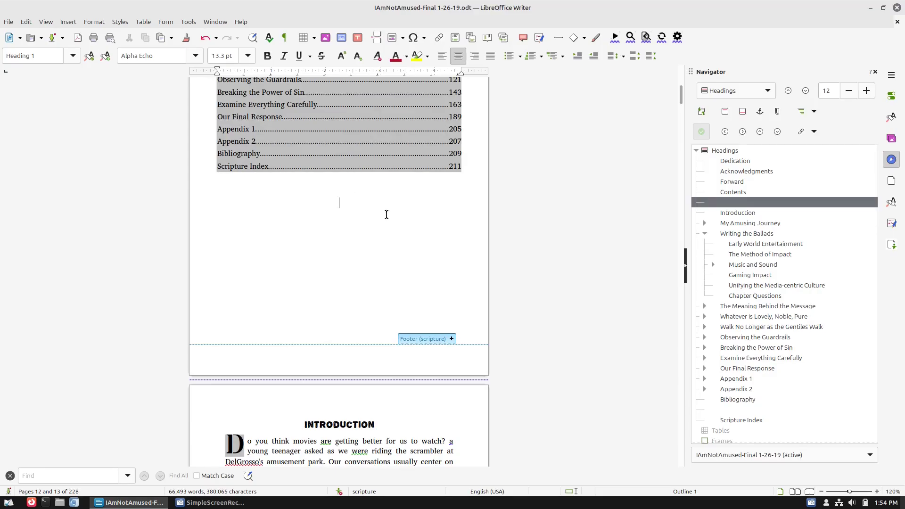
{"action": "key", "text": "ctrl+0"}
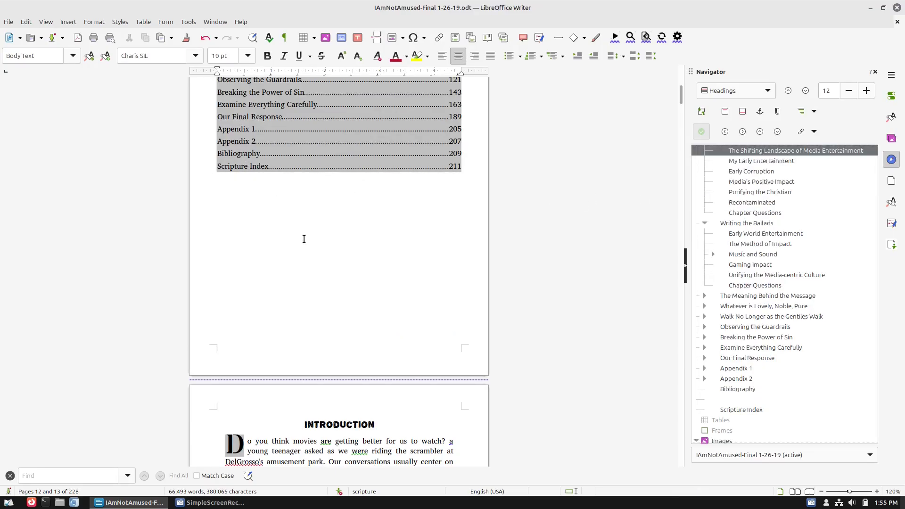
{"action": "key", "text": "ctrl+m"}
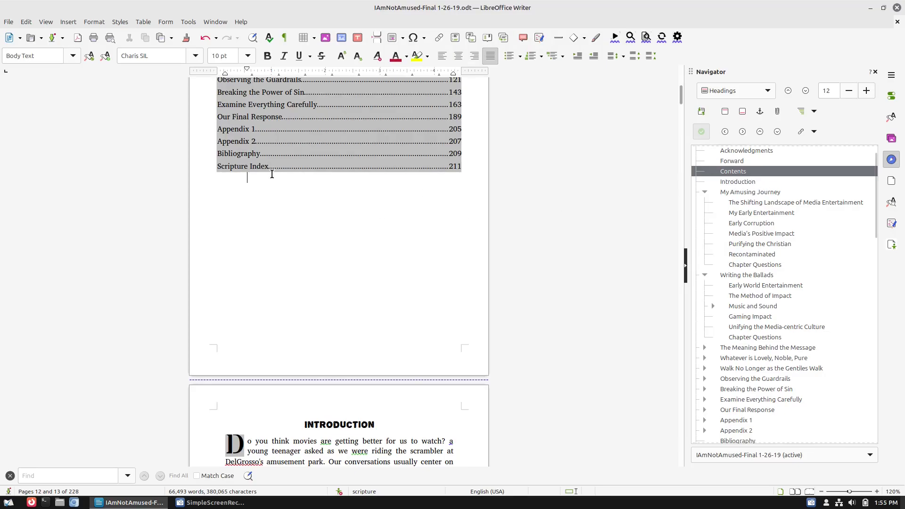
{"action": "scroll", "coordinate": [835, 237], "scroll_direction": "up", "scroll_amount": 1}
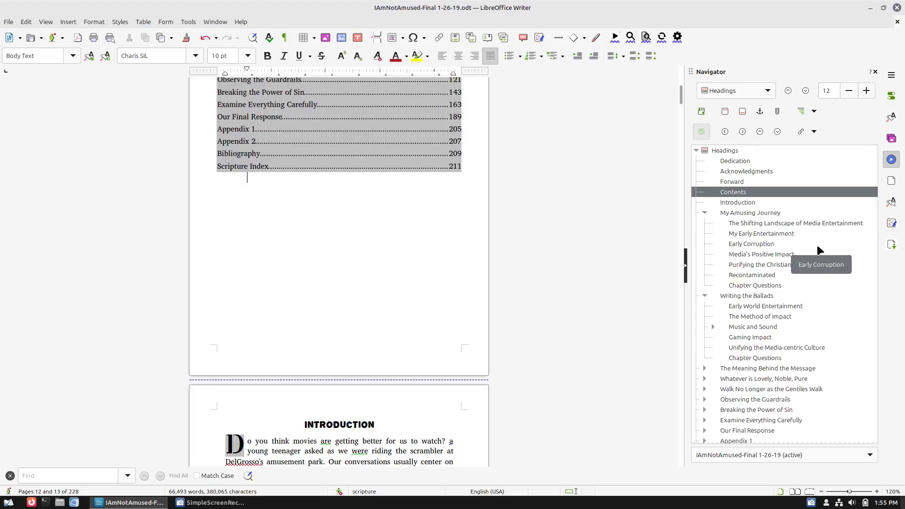
Step: Review the Introduction heading, the page before Contents and the table of contents entries, including the index's update and edit options
{"action": "left_click", "coordinate": [344, 425]}
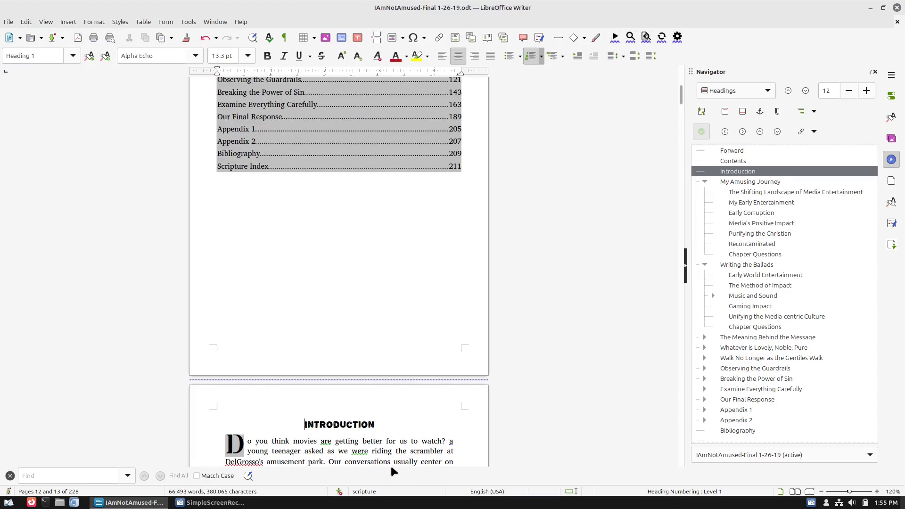
{"action": "scroll", "coordinate": [767, 263], "scroll_direction": "up", "scroll_amount": 3}
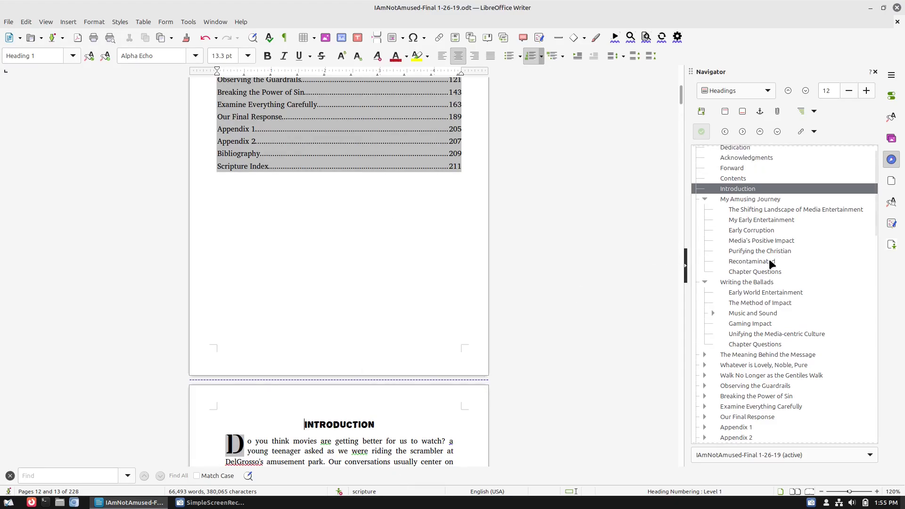
{"action": "scroll", "coordinate": [418, 261], "scroll_direction": "up", "scroll_amount": 5}
{"action": "scroll", "coordinate": [465, 251], "scroll_direction": "up", "scroll_amount": 3}
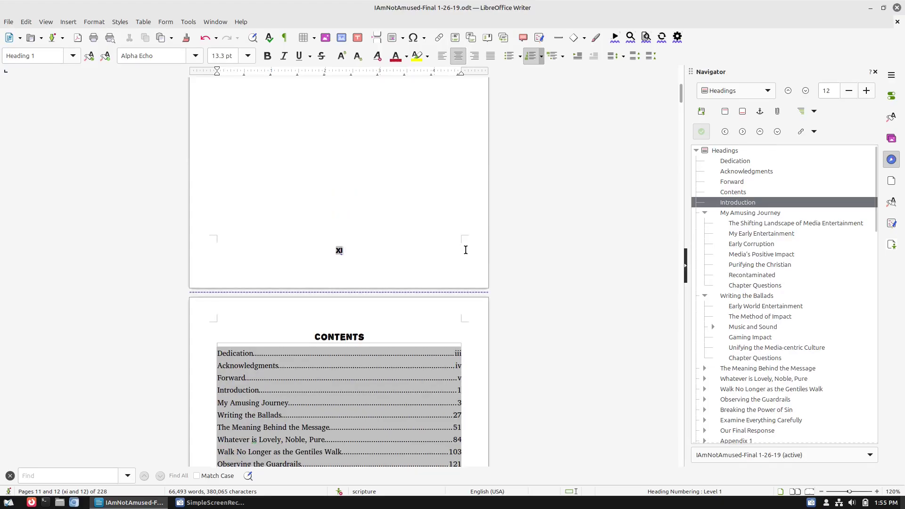
{"action": "scroll", "coordinate": [468, 255], "scroll_direction": "down", "scroll_amount": 4}
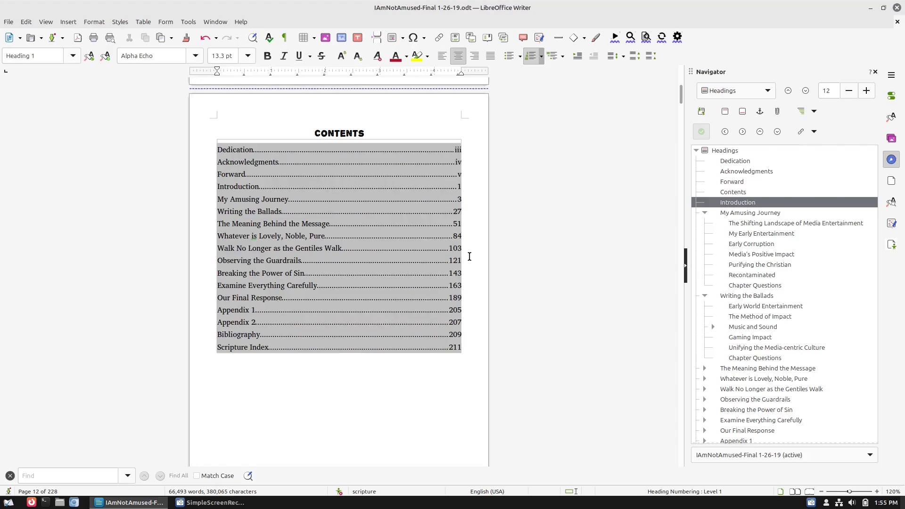
{"action": "right_click", "coordinate": [469, 256]}
{"action": "left_click", "coordinate": [377, 200]}
{"action": "right_click", "coordinate": [377, 199]}
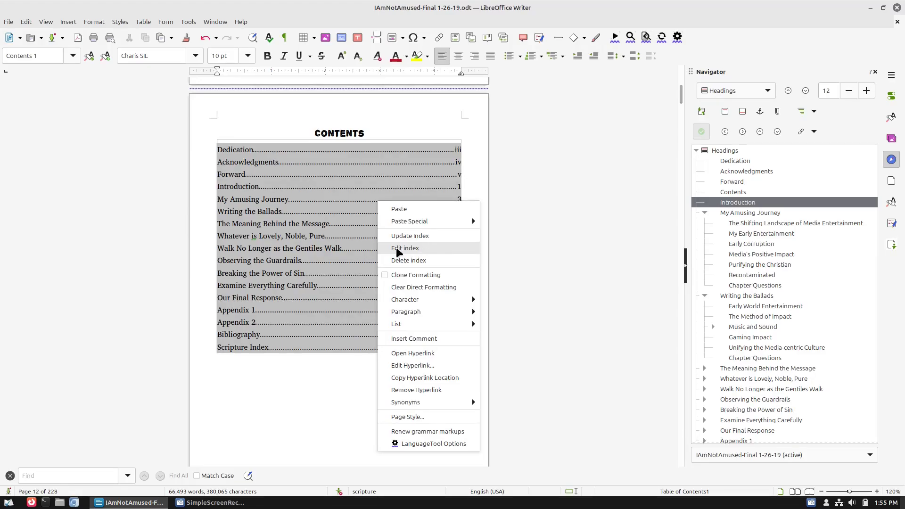
{"action": "left_click", "coordinate": [321, 237]}
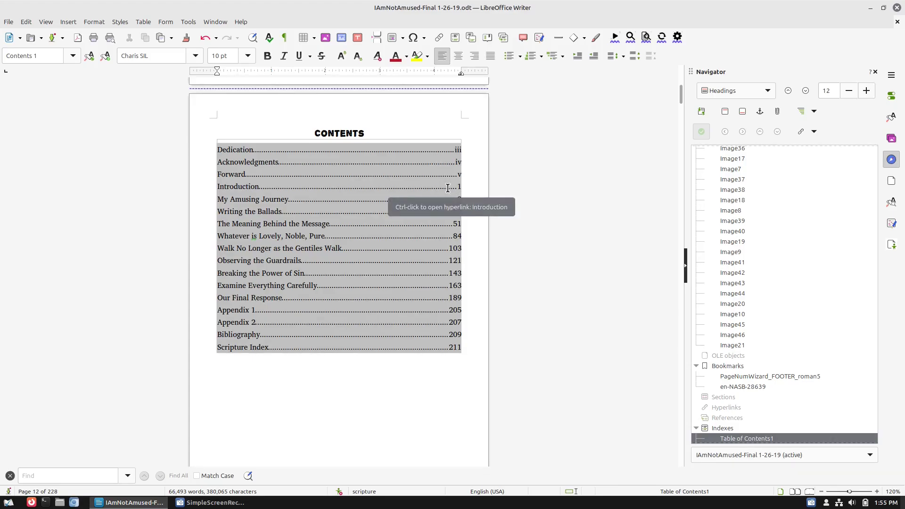
Step: Start a manual page break at the table of contents with the Chapter Title Page style and review the other page styles offered
{"action": "scroll", "coordinate": [453, 179], "scroll_direction": "up", "scroll_amount": 5}
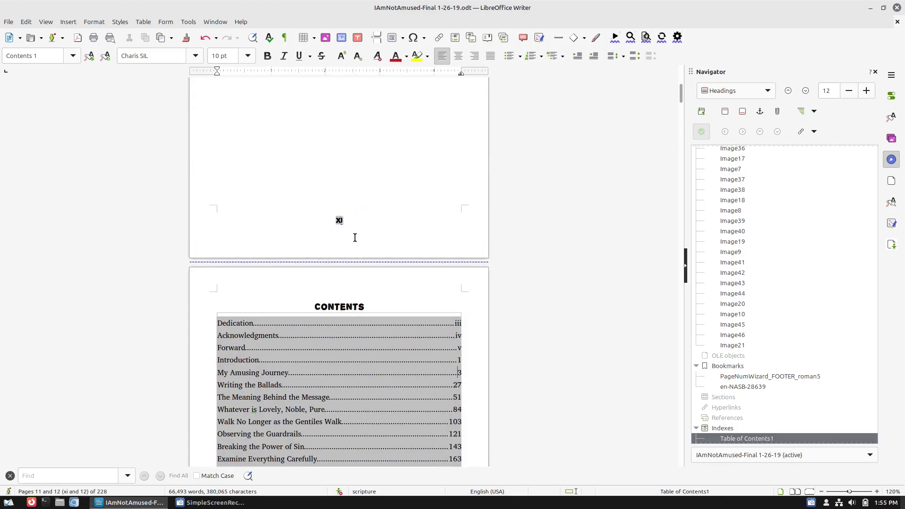
{"action": "left_click", "coordinate": [70, 22]}
{"action": "mouse_move", "coordinate": [108, 48]}
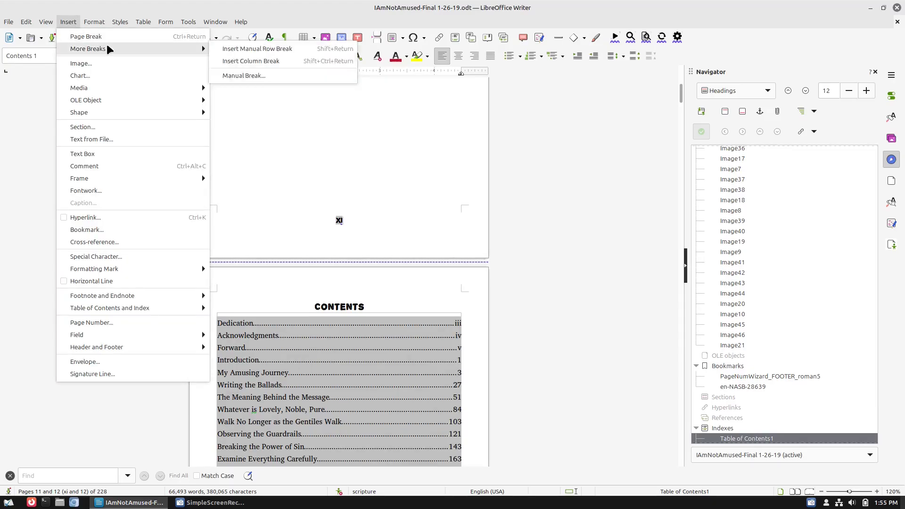
{"action": "left_click", "coordinate": [277, 76]}
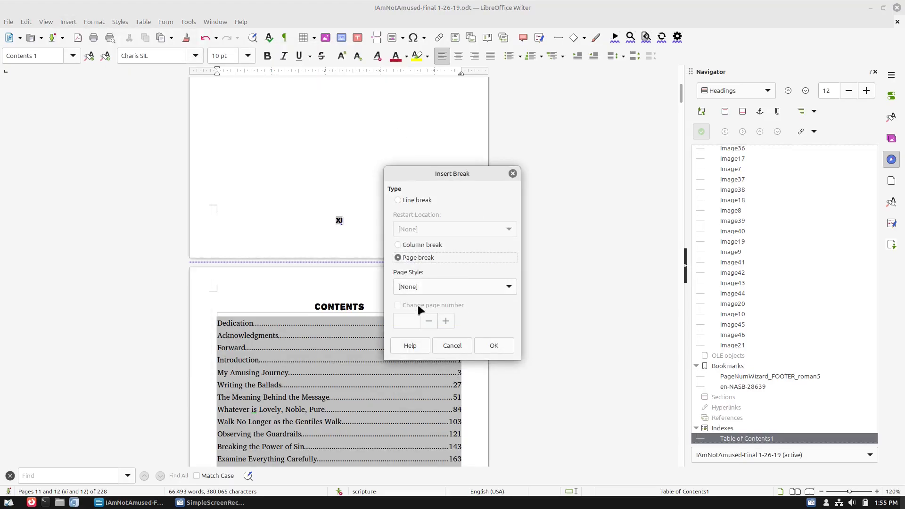
{"action": "left_click", "coordinate": [435, 284]}
{"action": "left_click", "coordinate": [435, 307]}
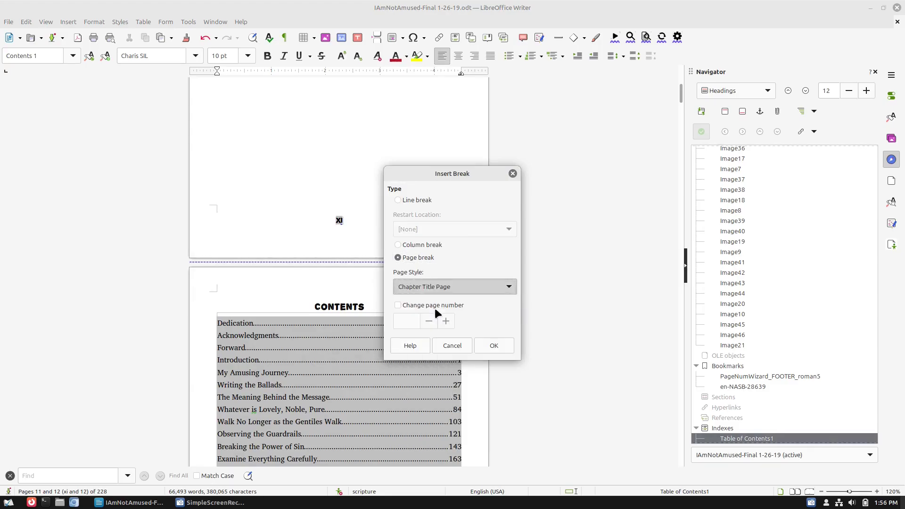
{"action": "left_click", "coordinate": [446, 285]}
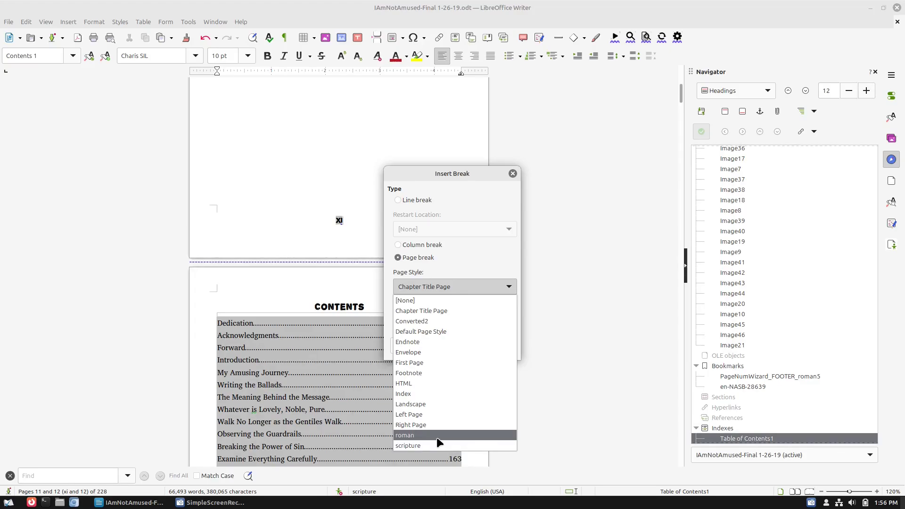
{"action": "left_click", "coordinate": [504, 195]}
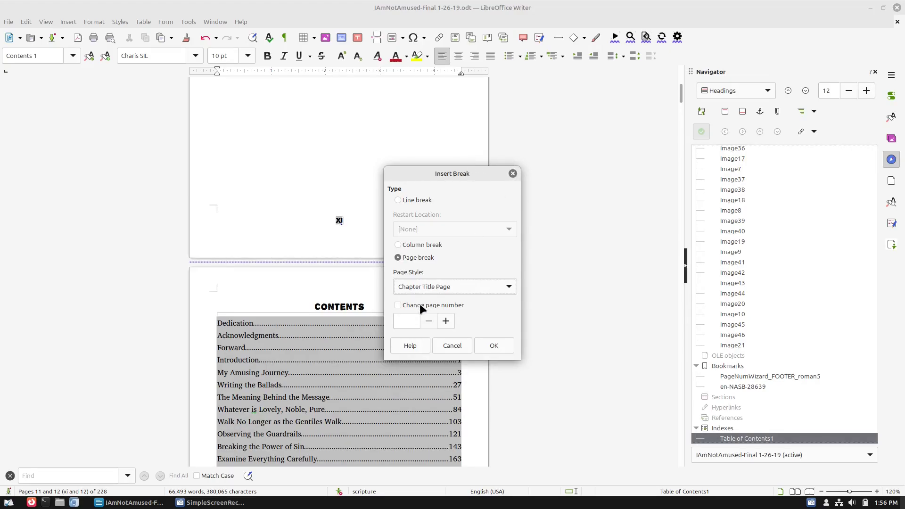
Step: Try out the page number change option for the page break, adjusting its starting number, and dismiss the break without inserting it
{"action": "left_click", "coordinate": [400, 305]}
{"action": "left_click", "coordinate": [438, 319]}
{"action": "left_click", "coordinate": [439, 319]}
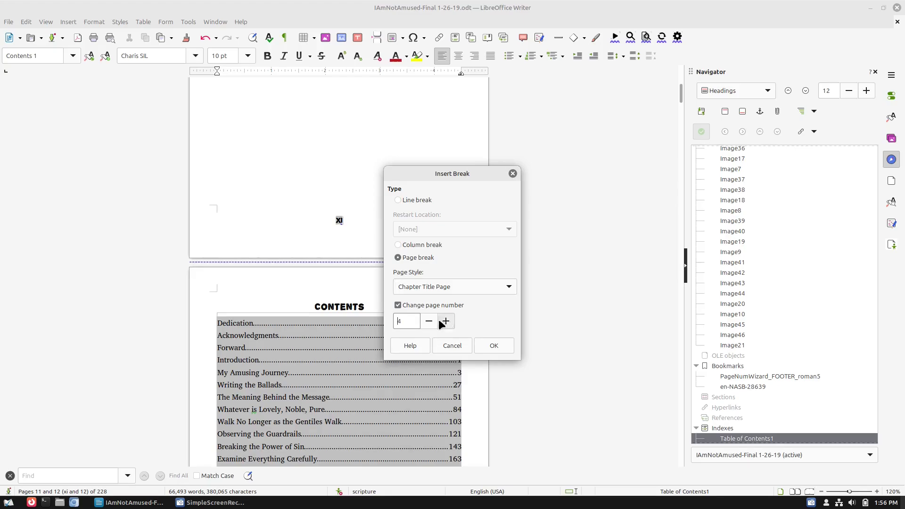
{"action": "left_click", "coordinate": [434, 318]}
{"action": "left_click", "coordinate": [433, 317]}
{"action": "left_click", "coordinate": [513, 174]}
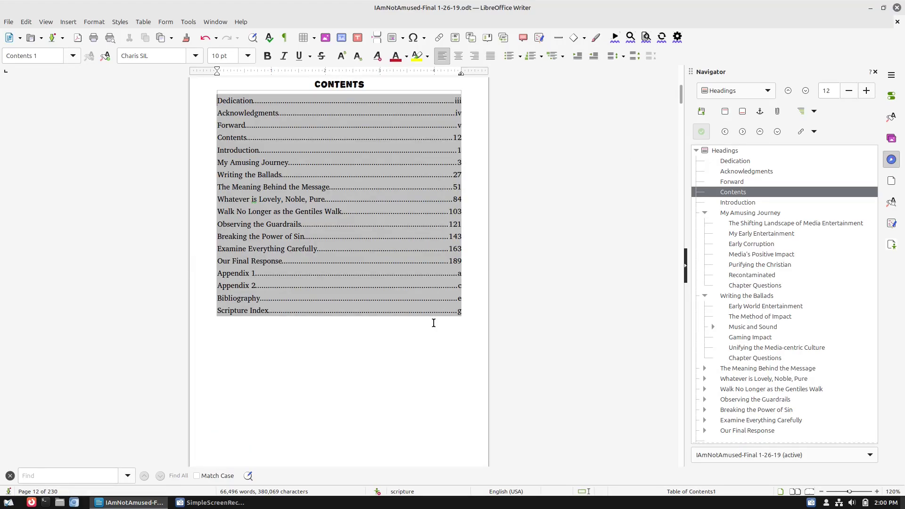
Step: Review the table of contents entries and the footer of the page before Contents
{"action": "scroll", "coordinate": [410, 336], "scroll_direction": "up", "scroll_amount": 3}
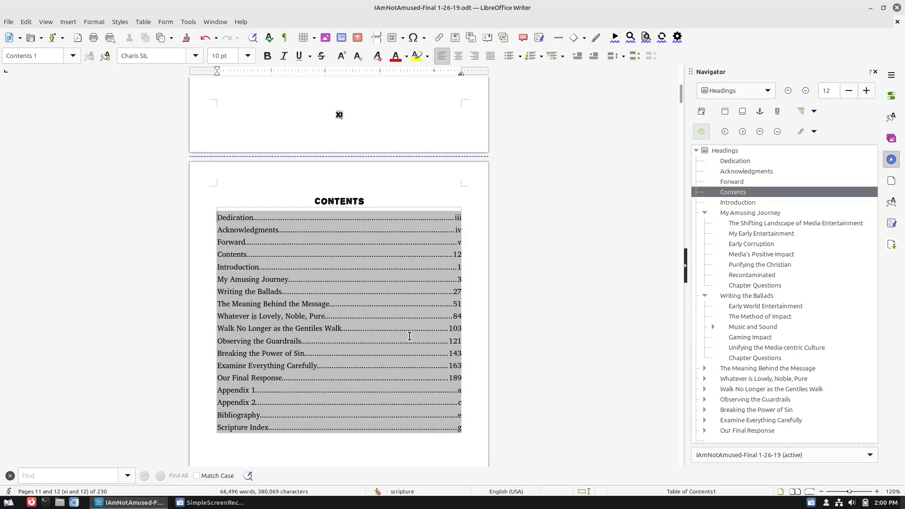